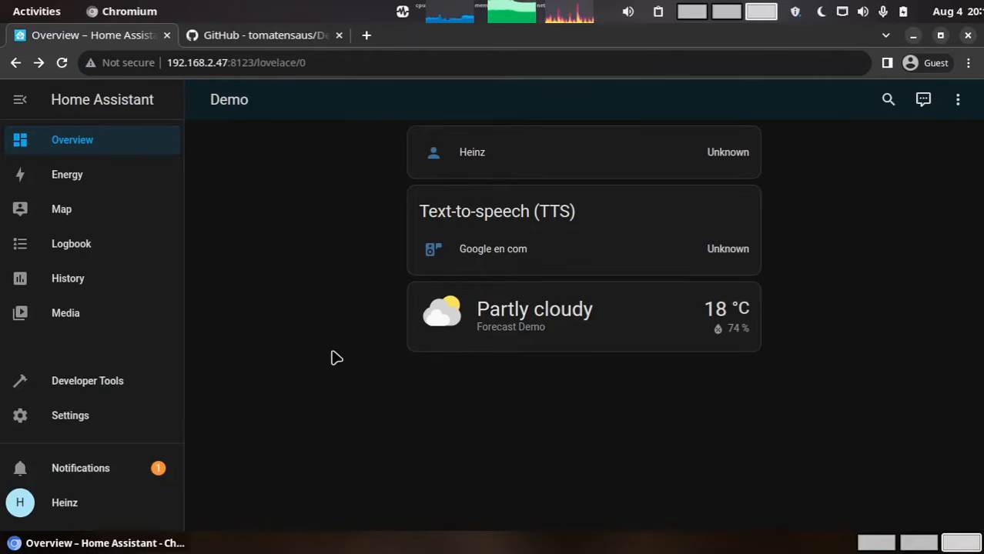
Find the README section for existing Home Assistant installations in the DeyeSolarDesktop GitHub repository and open its linked JustGrabbingSomeIdeas guide
left_click(259, 37)
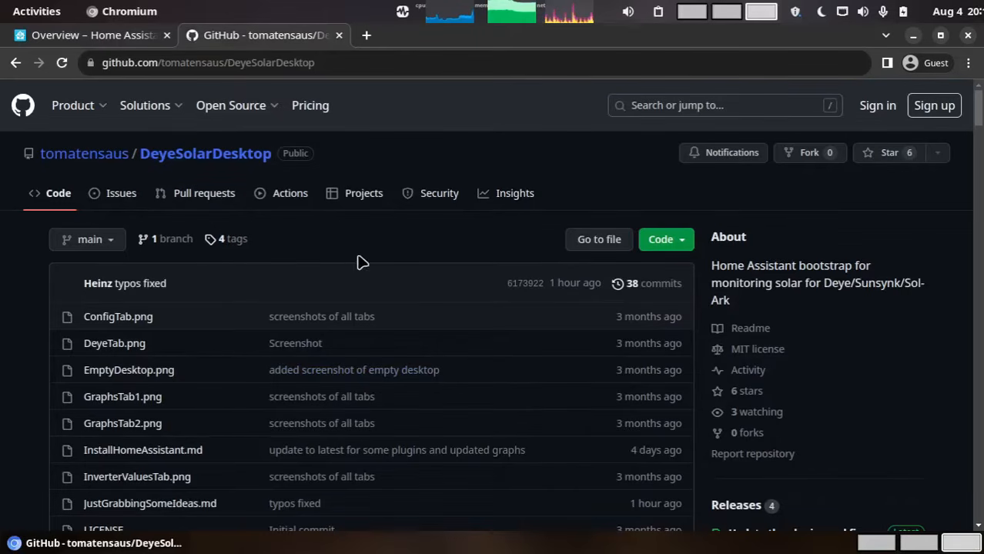
scroll(310, 240, "down", 9)
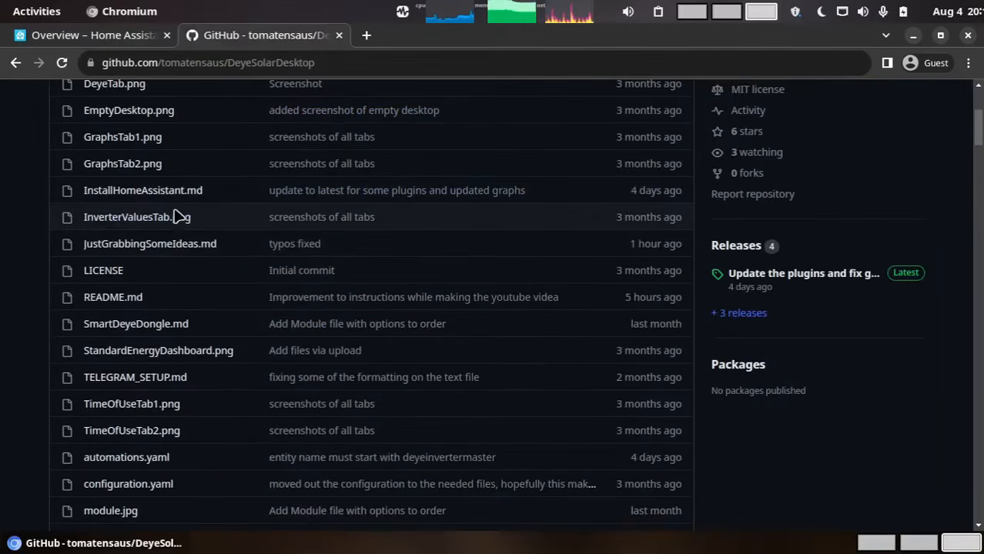
scroll(251, 311, "down", 3)
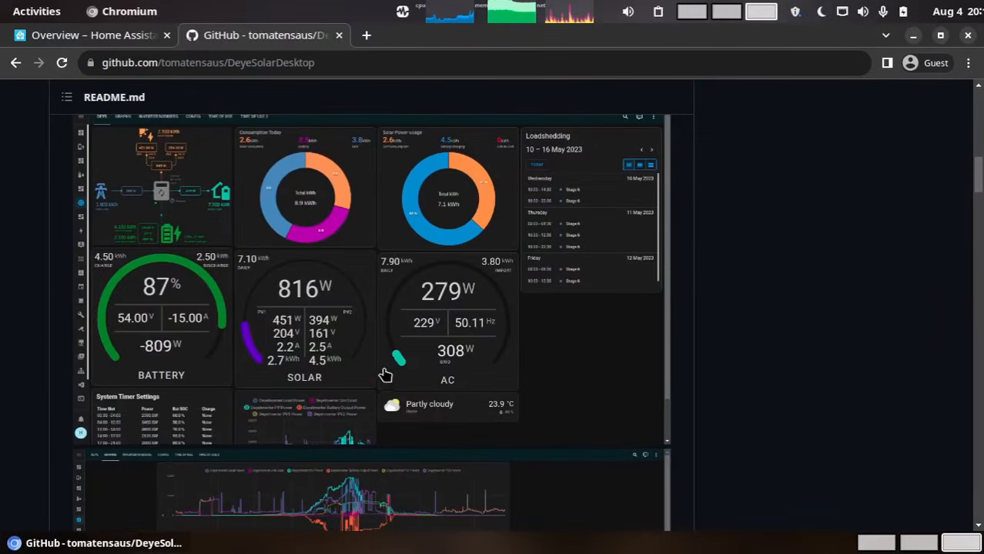
scroll(381, 369, "down", 6)
scroll(375, 358, "down", 15)
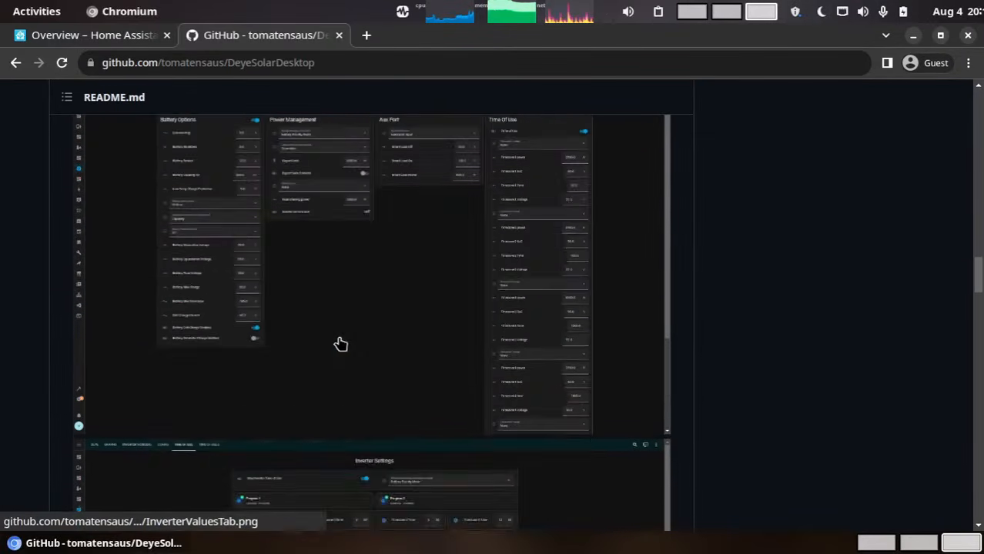
scroll(340, 345, "down", 8)
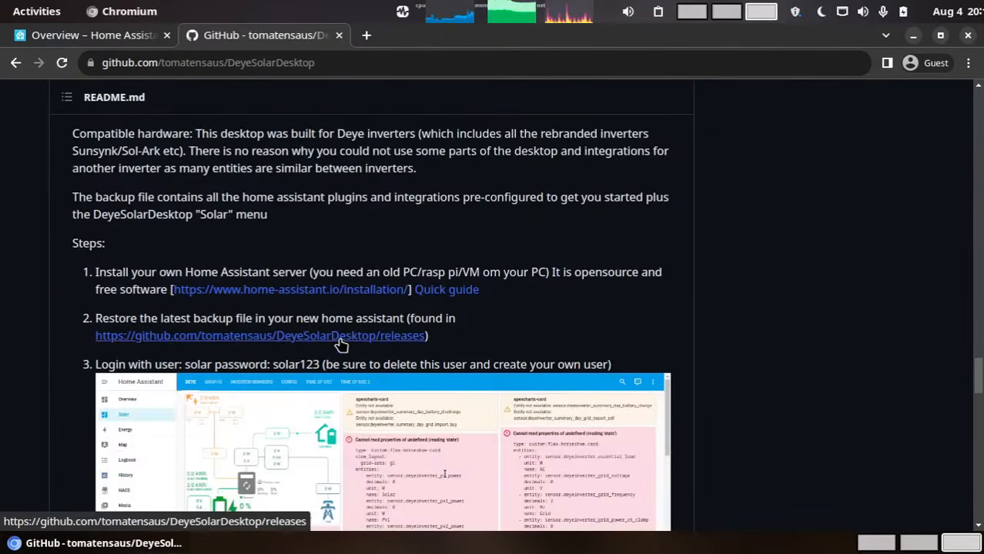
scroll(606, 323, "down", 1)
scroll(606, 323, "down", 10)
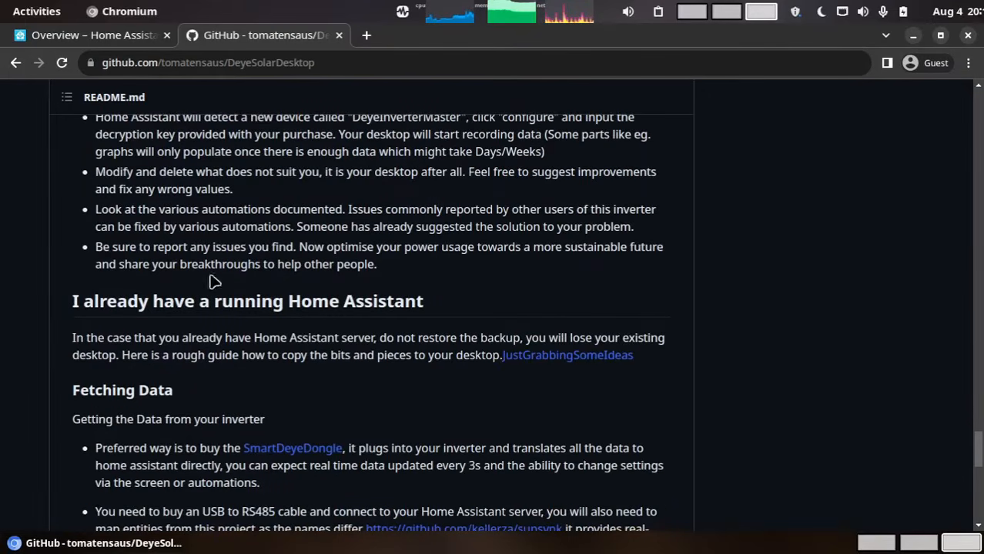
left_click_drag(58, 303, 439, 306)
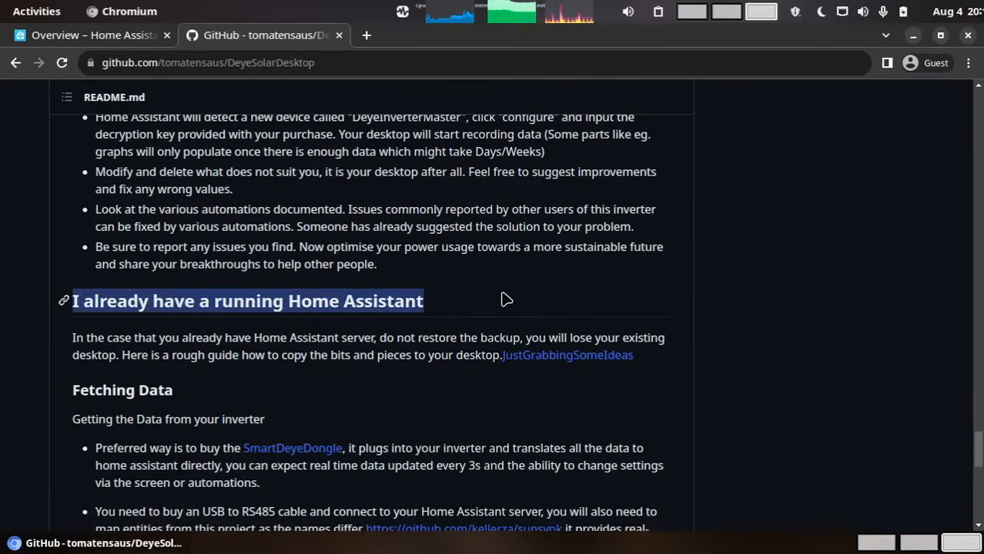
left_click(549, 358)
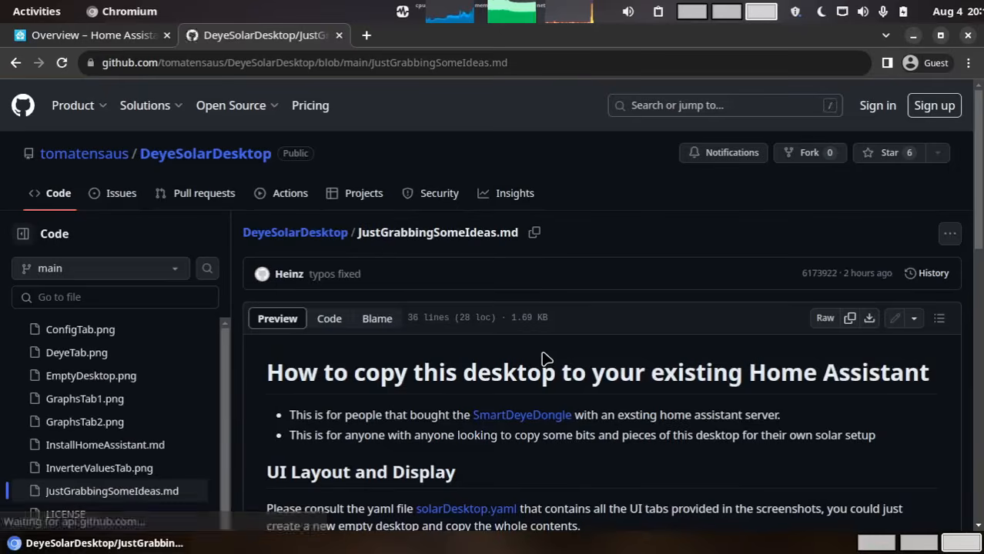
Open solarDesktop.yaml from the guide's UI Layout and Display section and copy the raw file contents
scroll(620, 356, "down", 2)
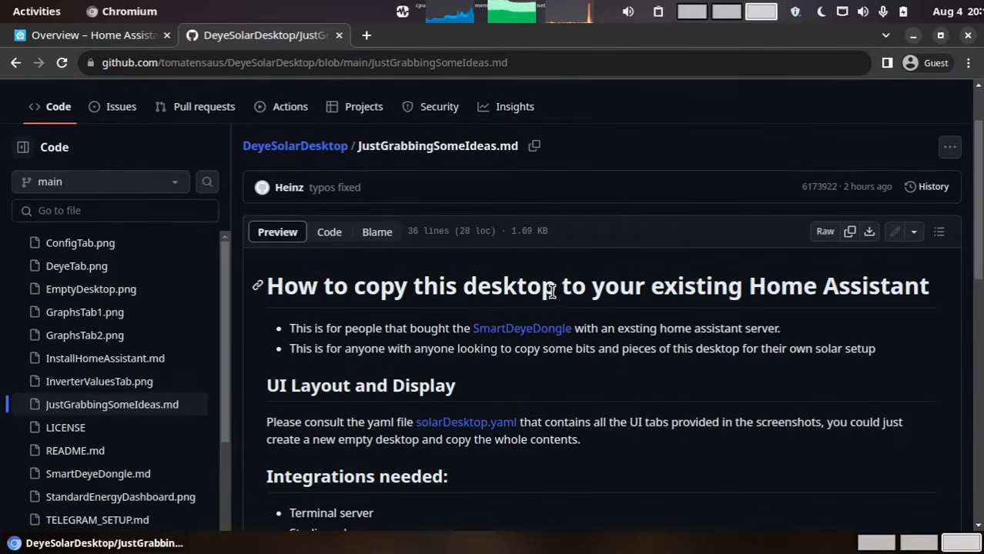
scroll(551, 289, "down", 2)
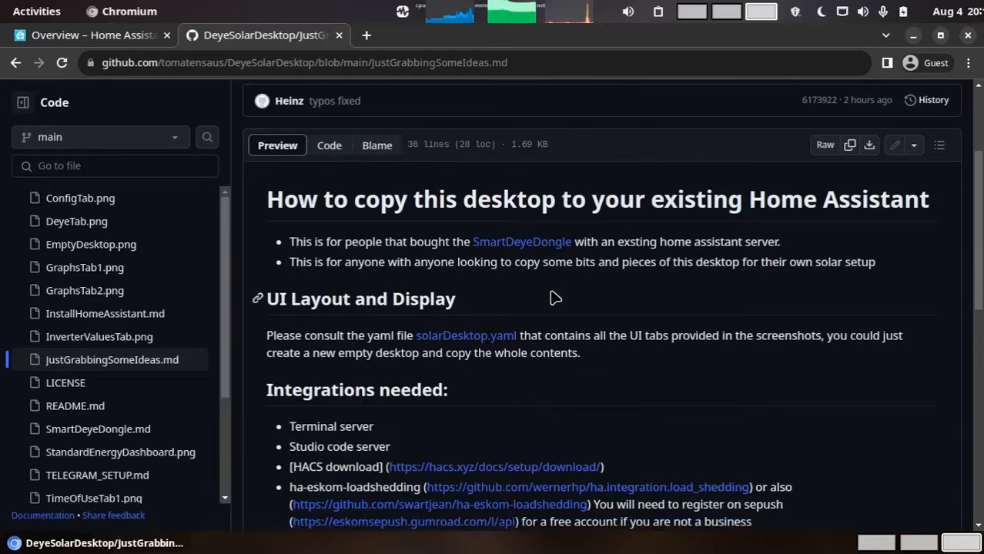
scroll(552, 297, "down", 2)
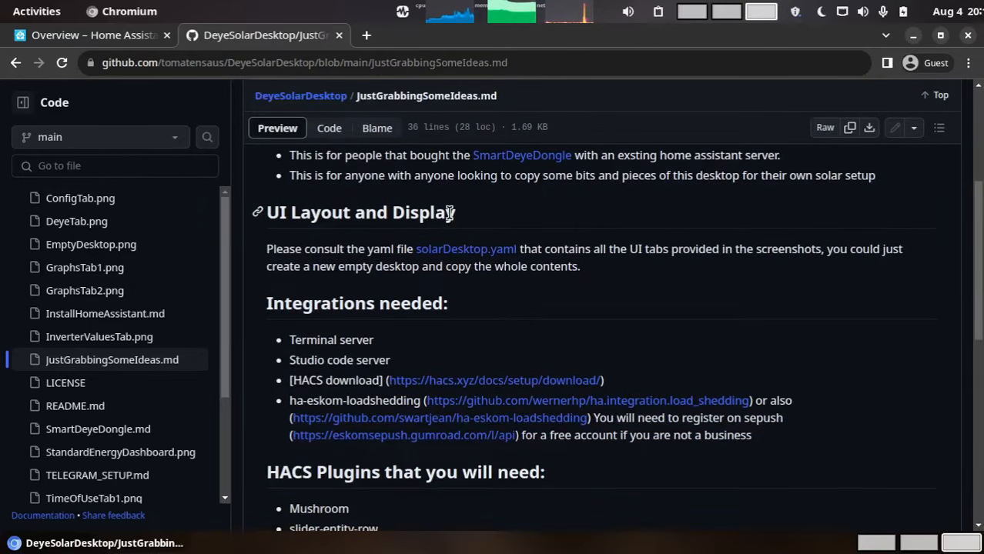
left_click(462, 255)
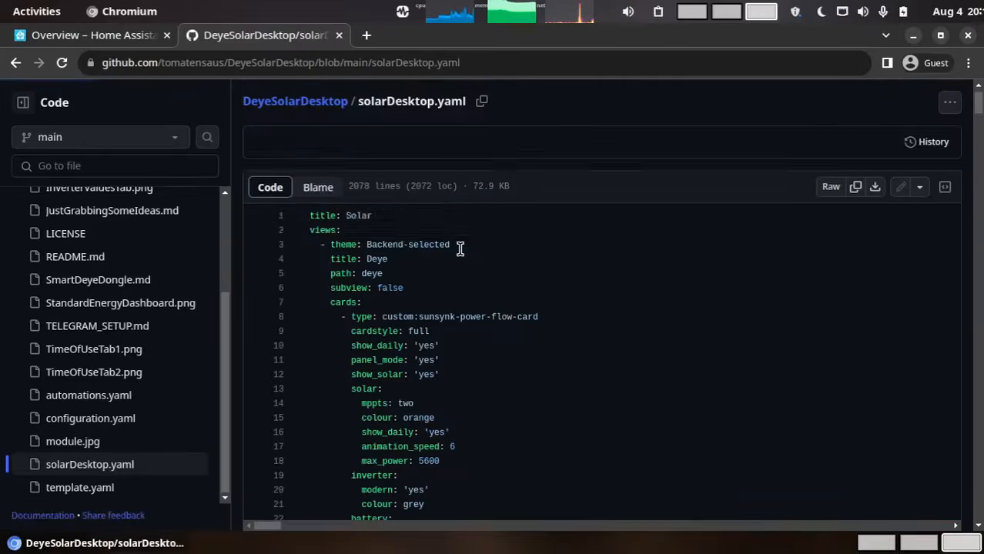
left_click(857, 191)
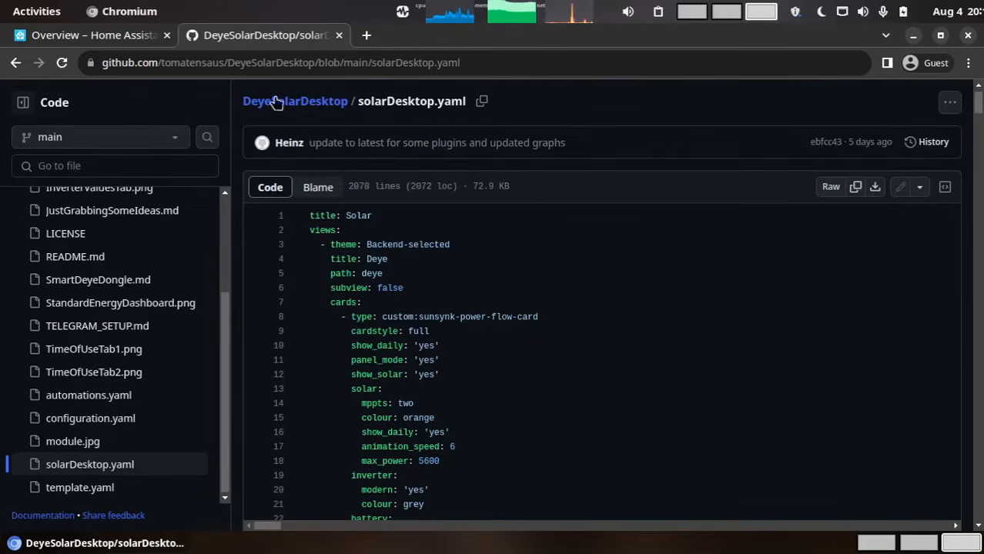
Switch to Home Assistant and create a new dashboard titled "solar" in the dashboard settings
left_click(81, 35)
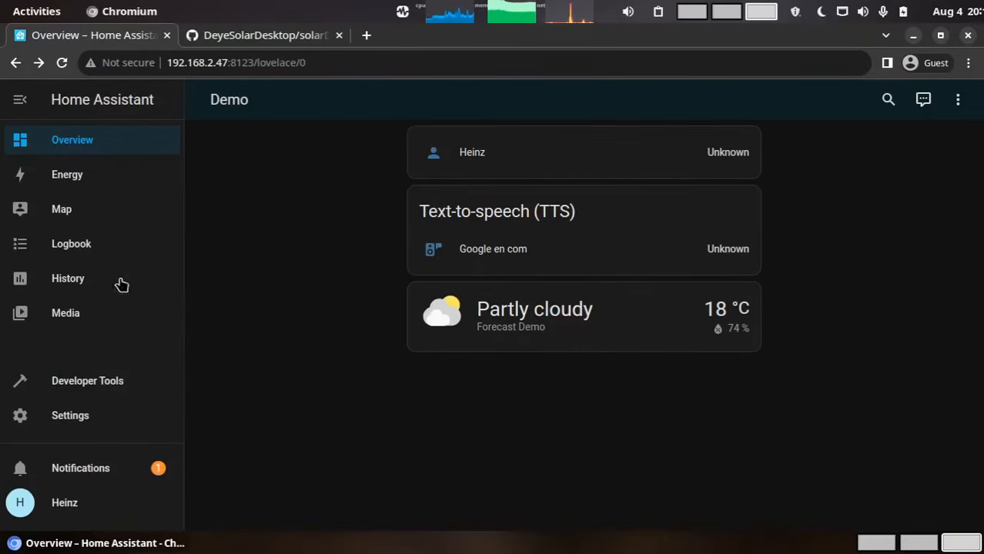
left_click(78, 415)
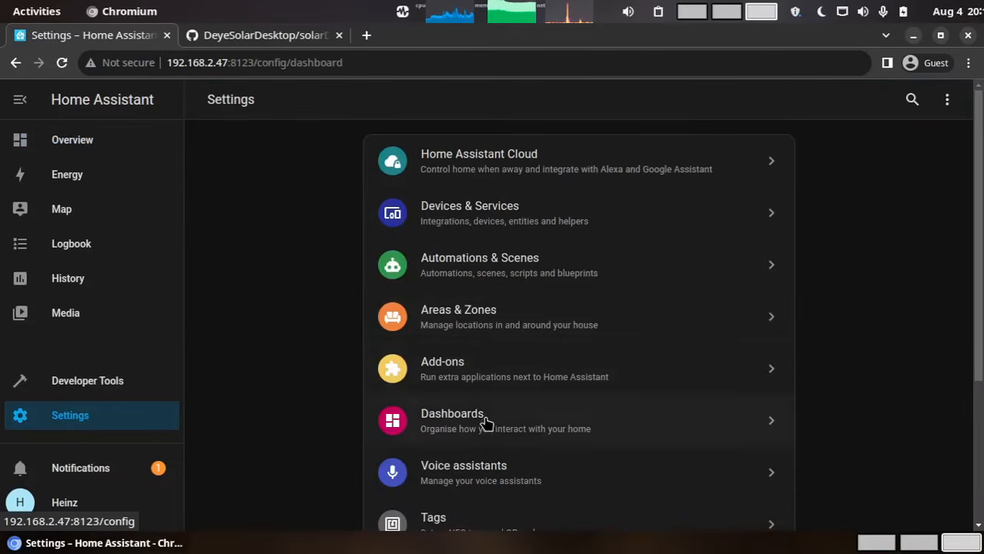
left_click(508, 421)
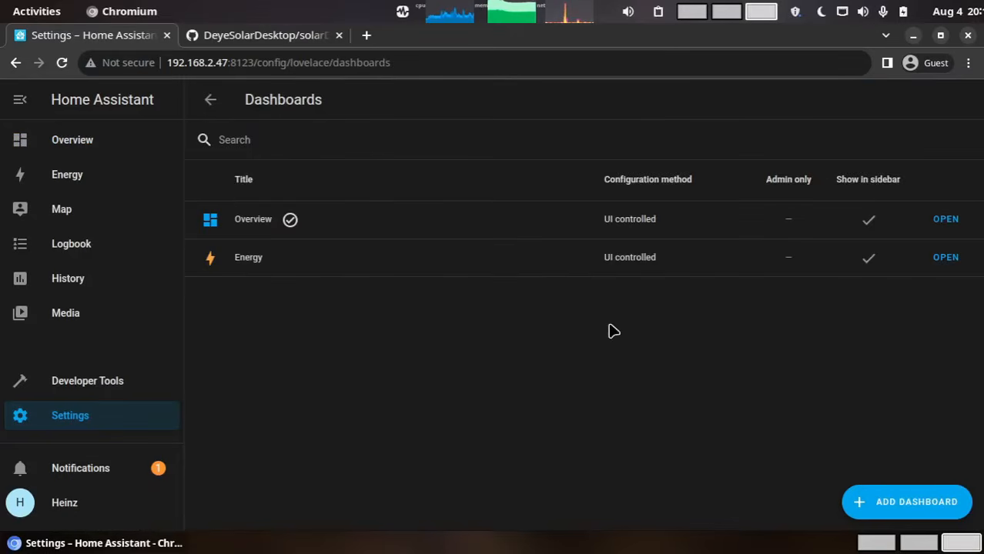
left_click(908, 501)
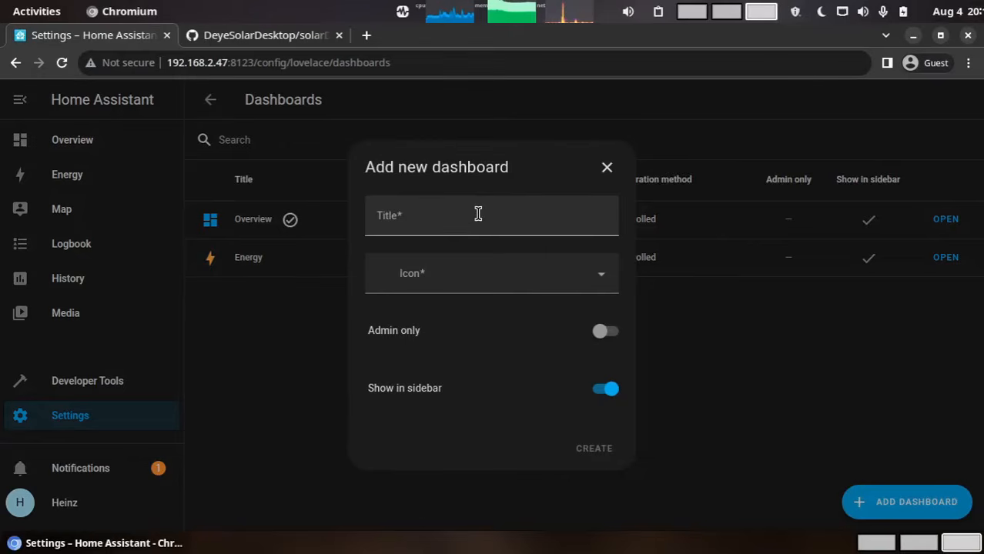
left_click(478, 214)
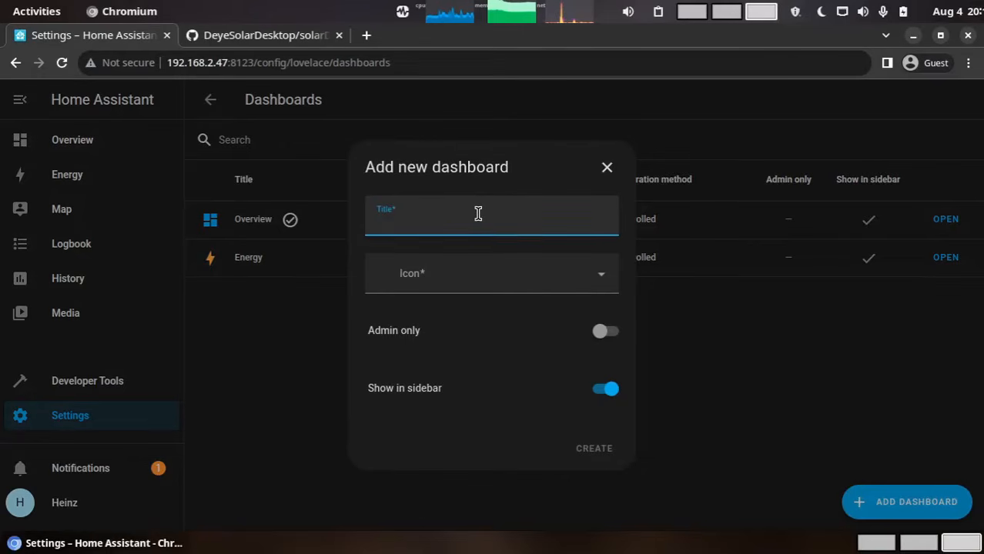
type("sio")
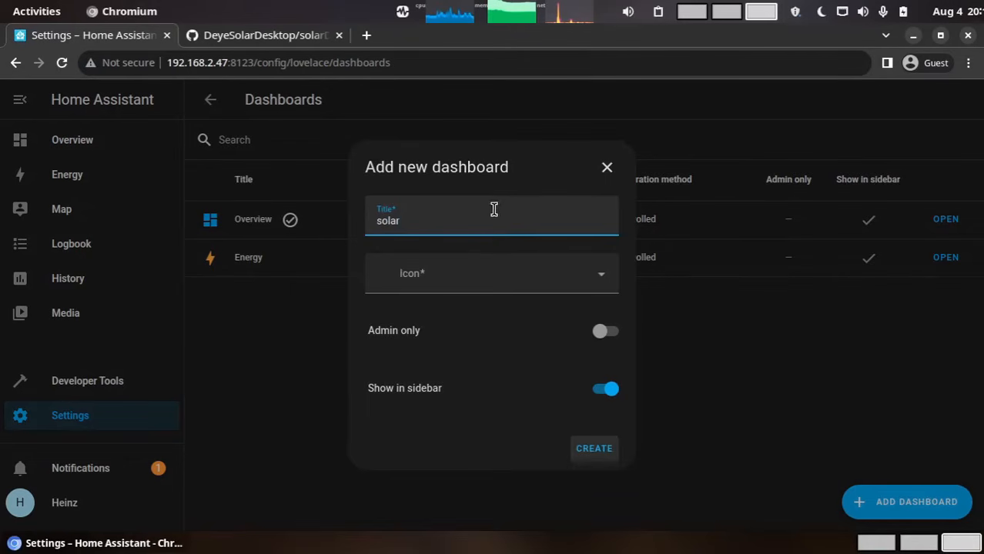
left_click(590, 453)
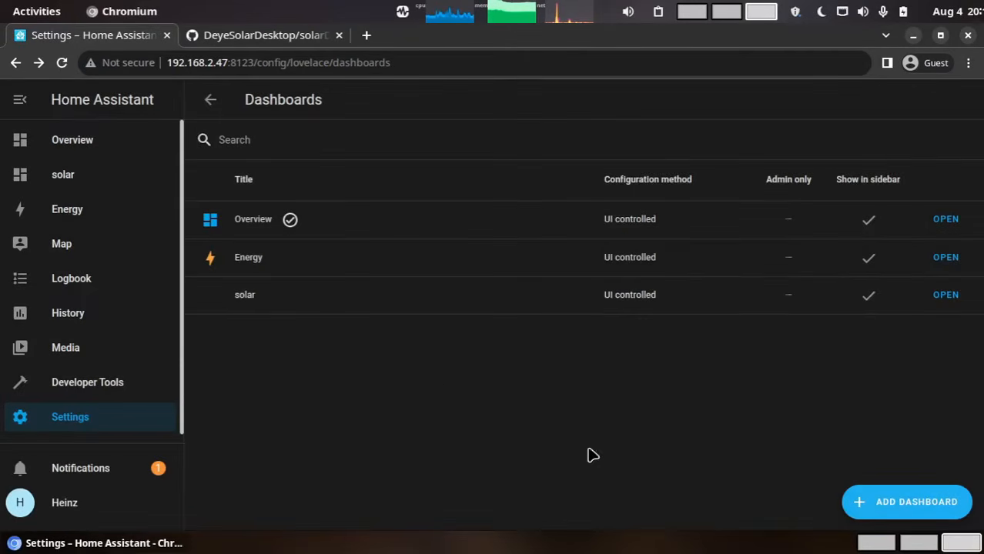
Open the solar dashboard for editing and take control of it, starting with an empty dashboard
left_click(945, 295)
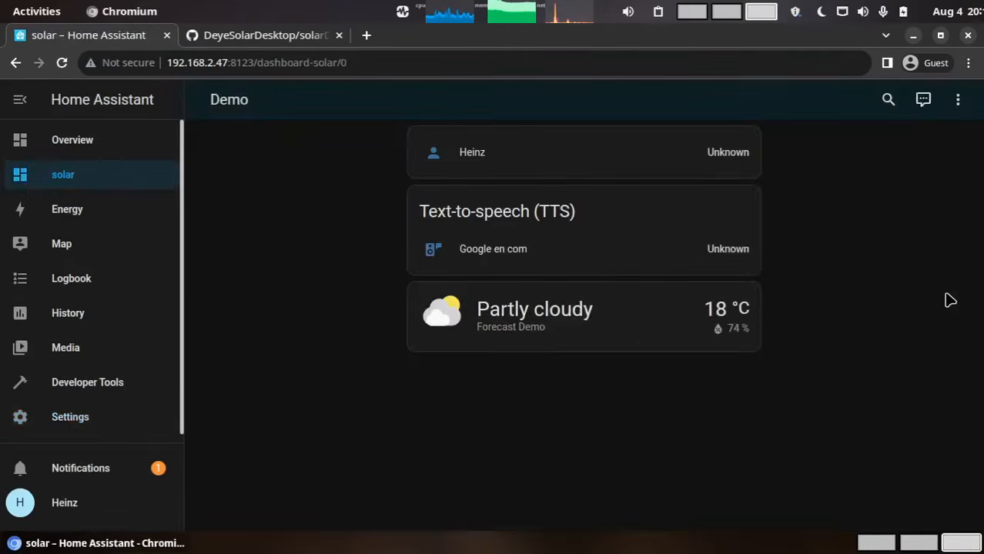
left_click(958, 100)
left_click(913, 146)
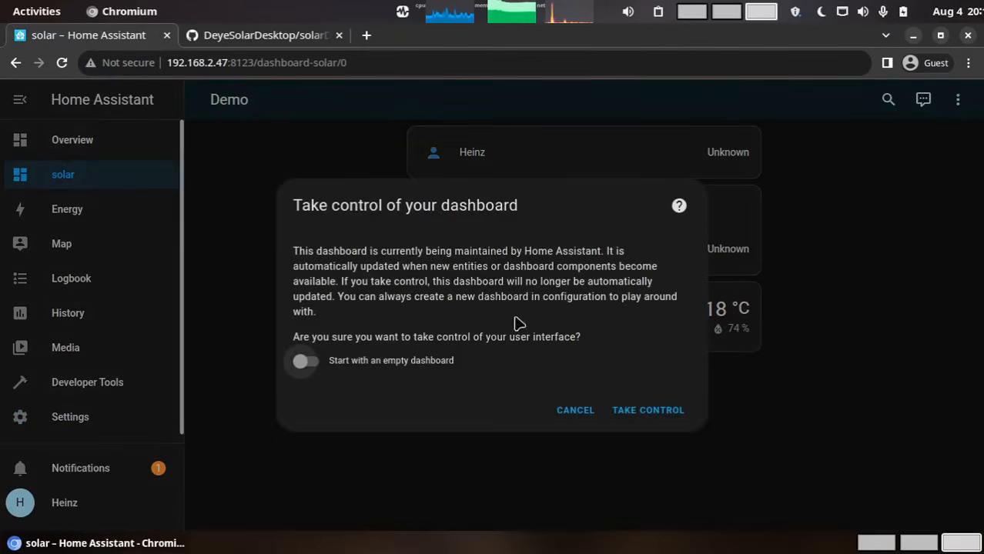
left_click(302, 363)
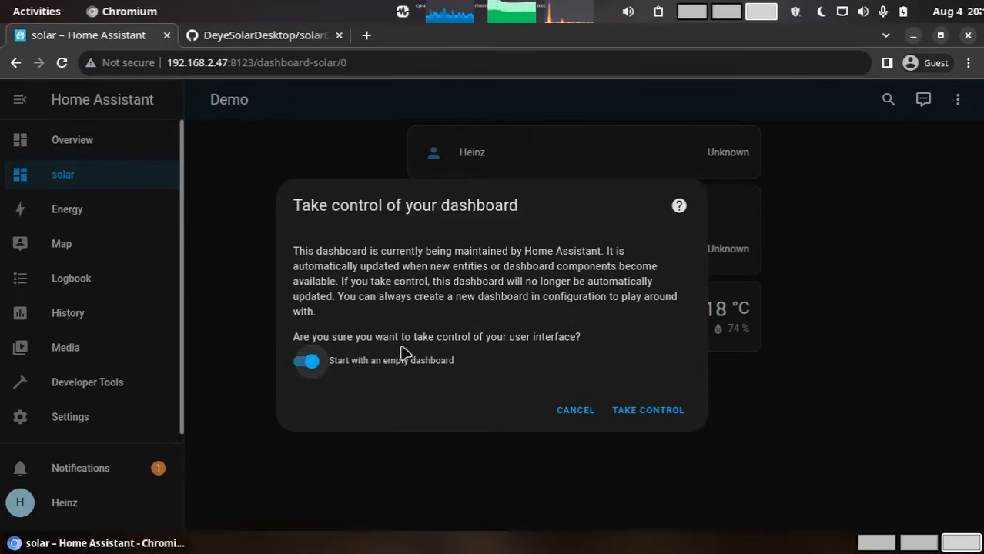
left_click(635, 411)
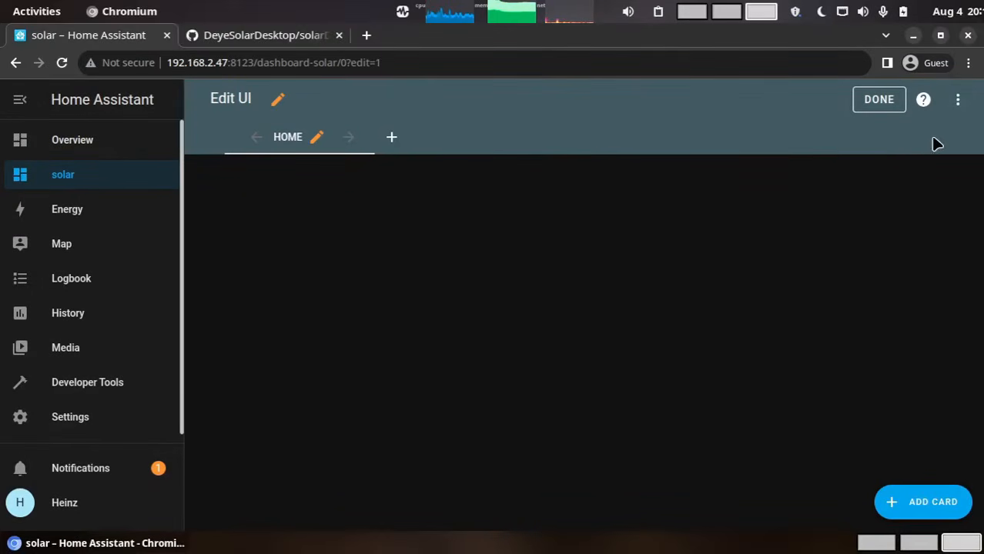
Replace the solar dashboard's raw configuration with the copied solarDesktop.yaml contents, save it and close the editor
left_click(957, 100)
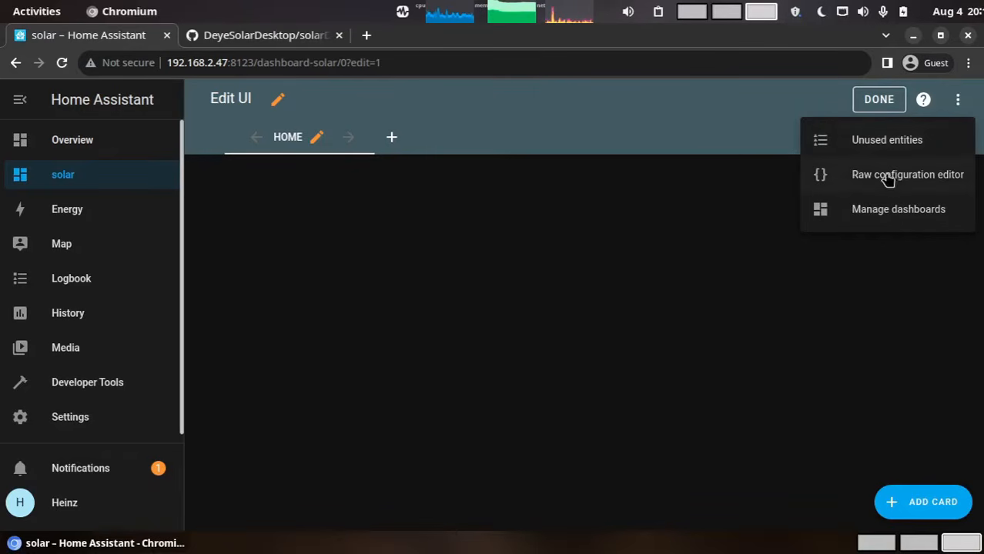
left_click(931, 177)
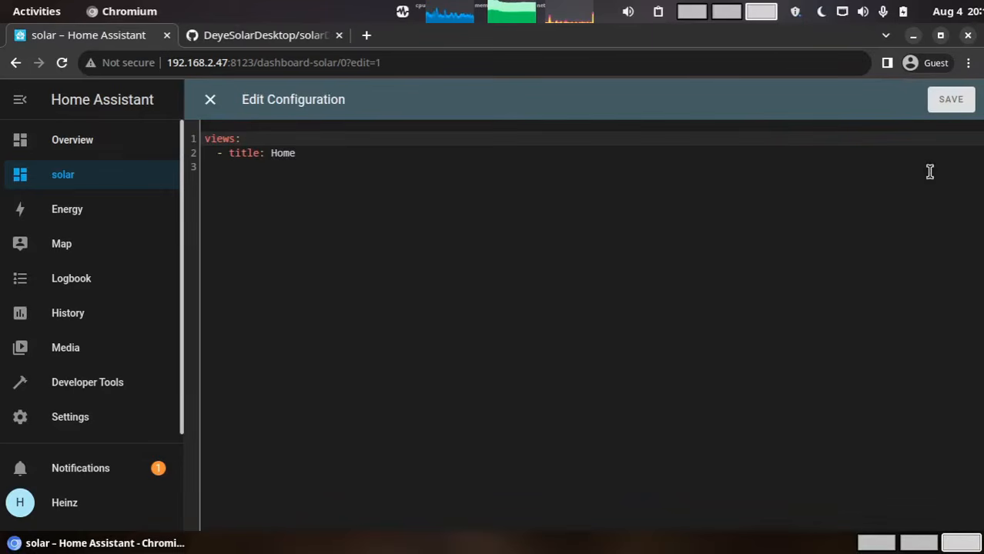
left_click(324, 160)
left_click_drag(324, 160, 180, 132)
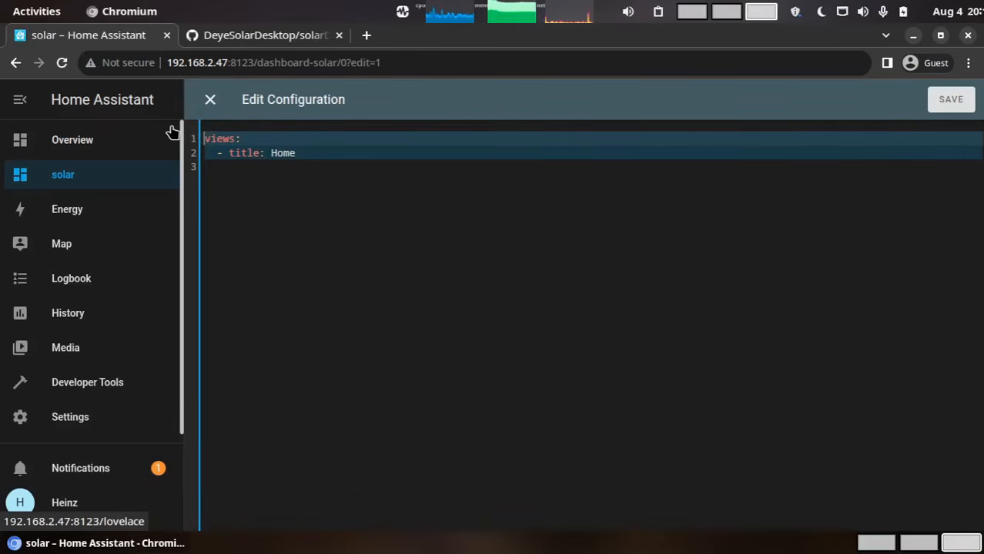
key("ctrl+v")
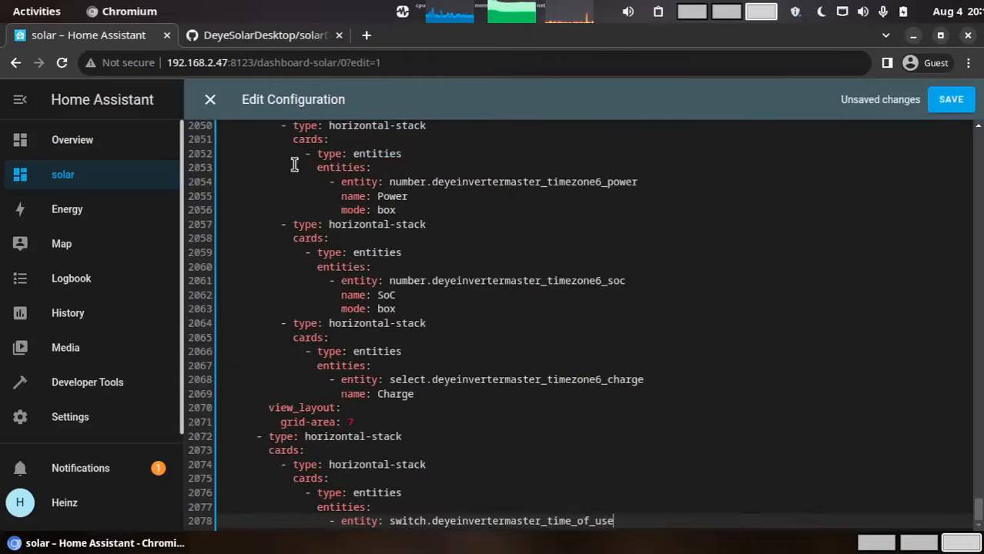
left_click(945, 111)
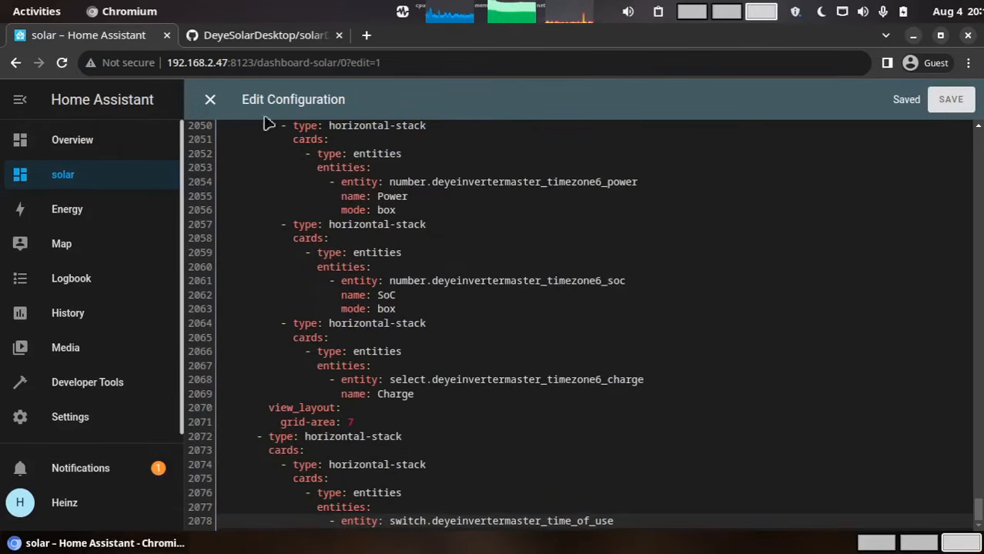
left_click(211, 102)
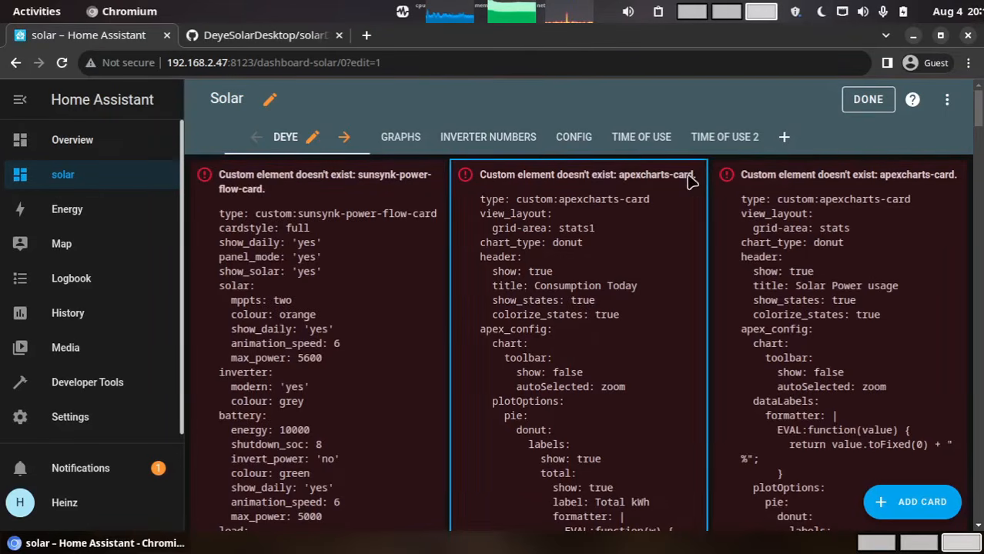
Look through the cards in the dashboard's Deye view and return to the GitHub guide's lists of needed integrations and HACS plugins
scroll(432, 308, "down", 15)
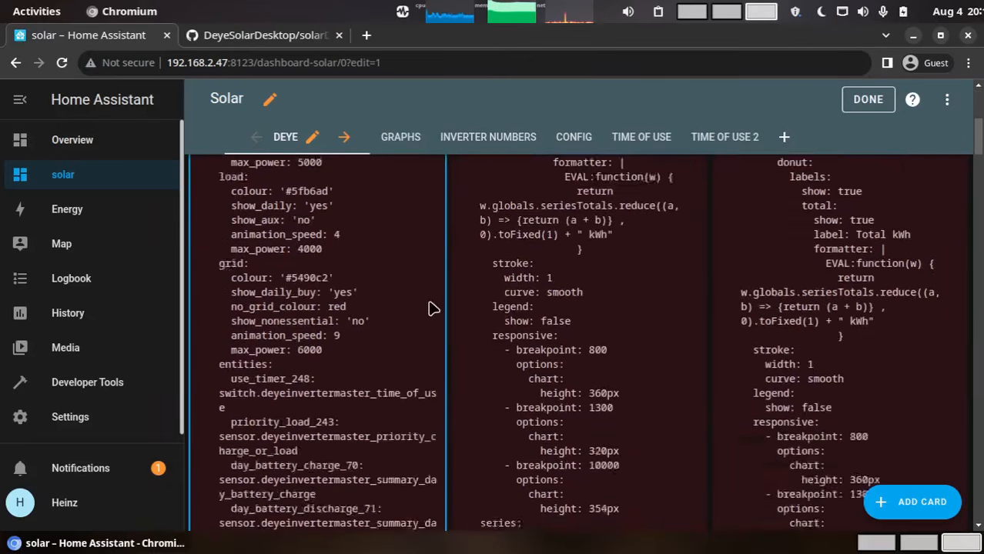
scroll(493, 339, "down", 6)
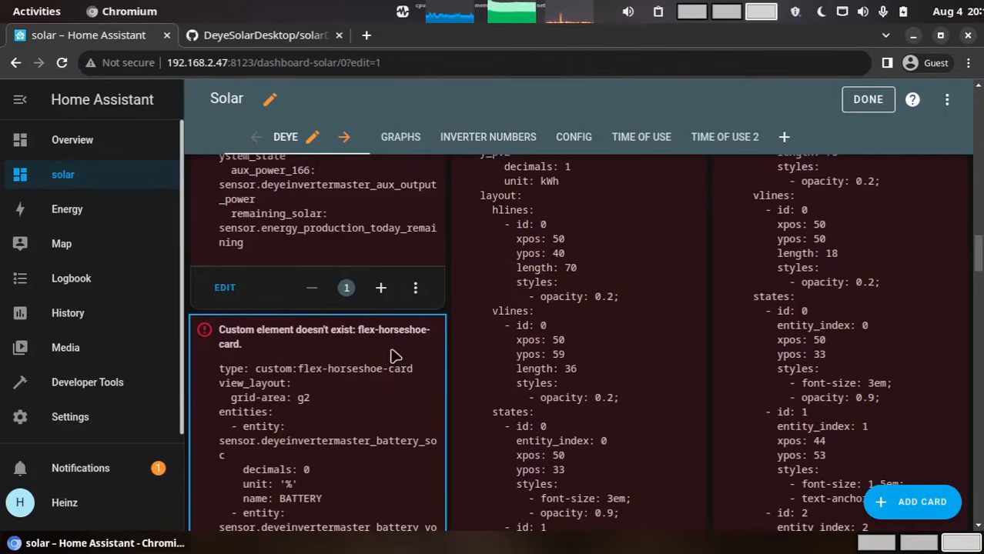
left_click(242, 39)
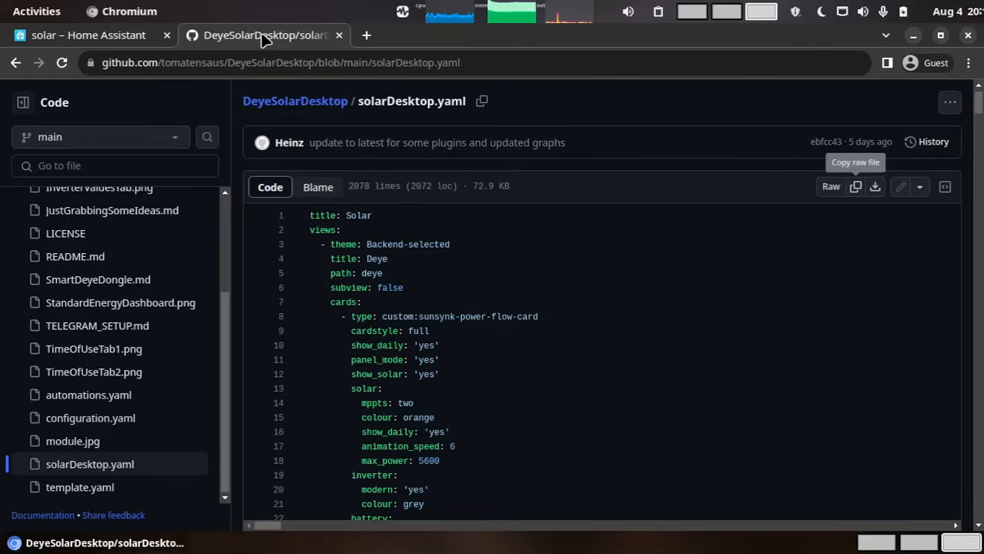
left_click(15, 64)
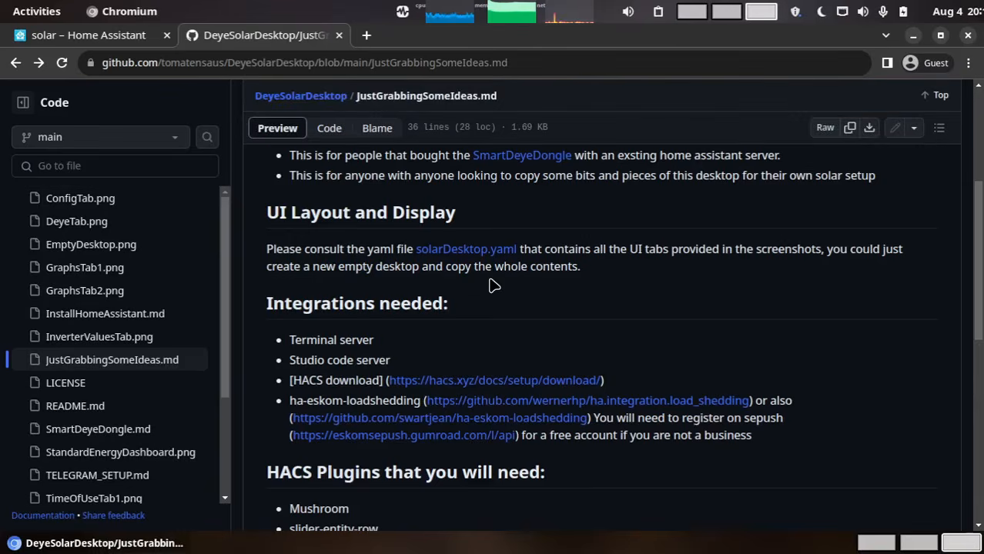
scroll(406, 216, "down", 2)
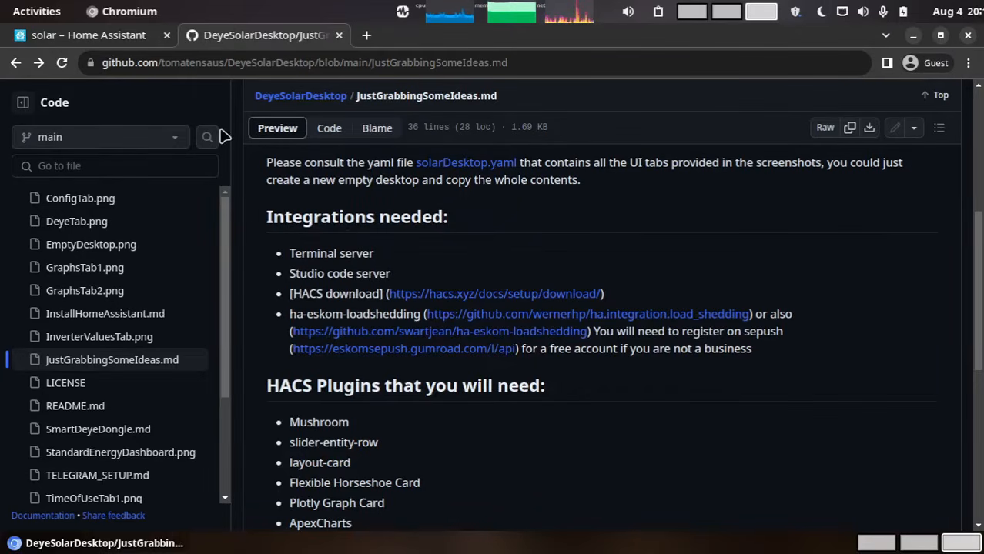
Switch to Home Assistant, install the Advanced SSH & Web Terminal add-on found by searching "ssh", and show it in the sidebar
left_click(110, 40)
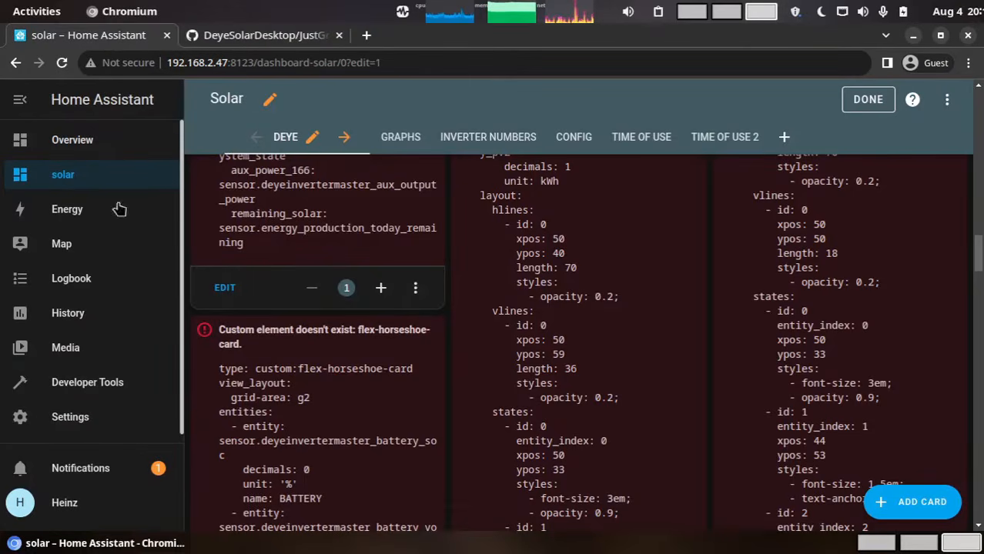
left_click(78, 421)
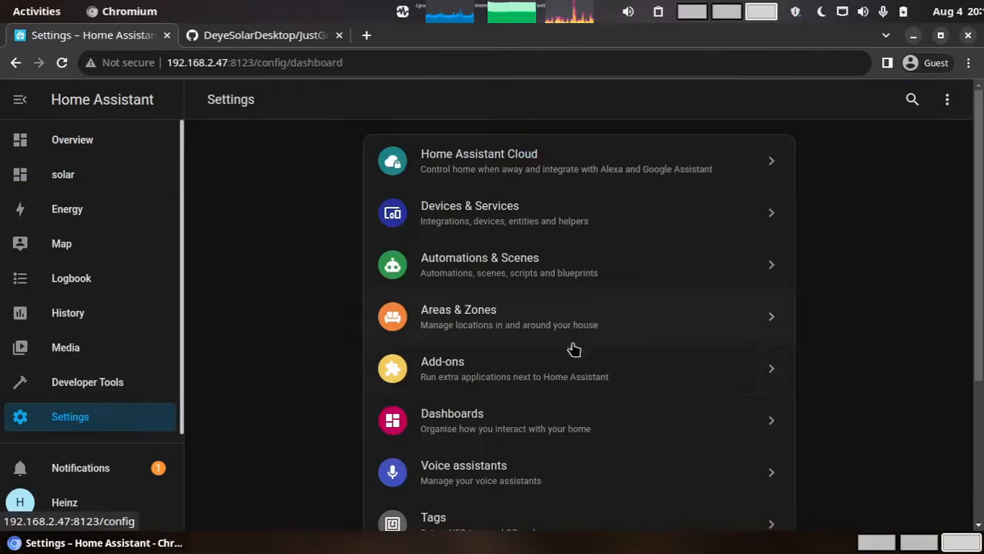
left_click(510, 370)
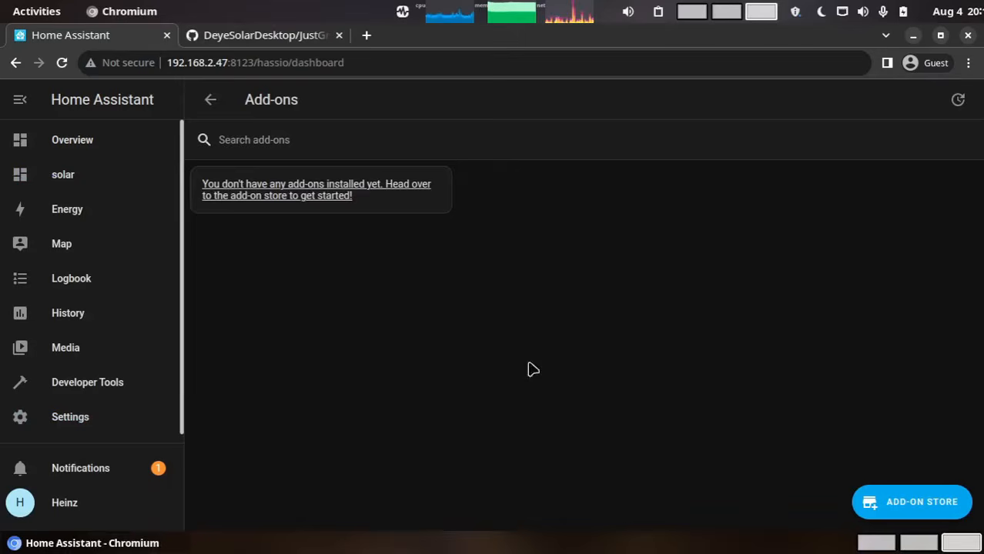
left_click(912, 501)
left_click(335, 144)
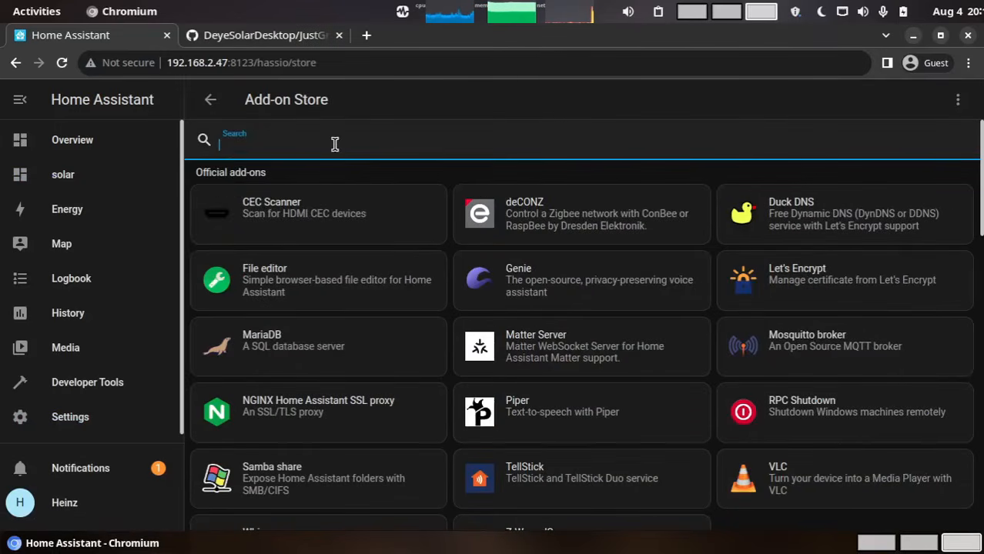
type("ssh")
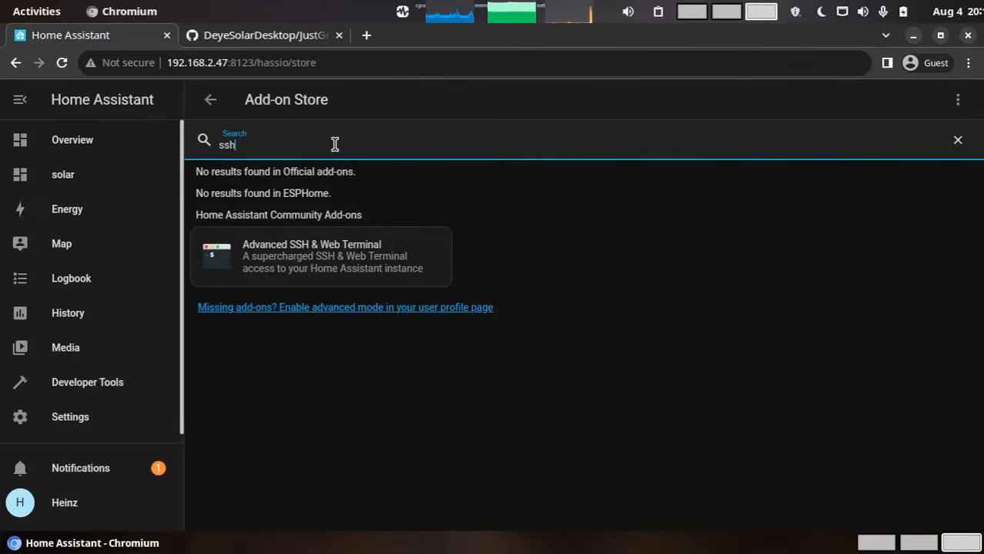
left_click(331, 264)
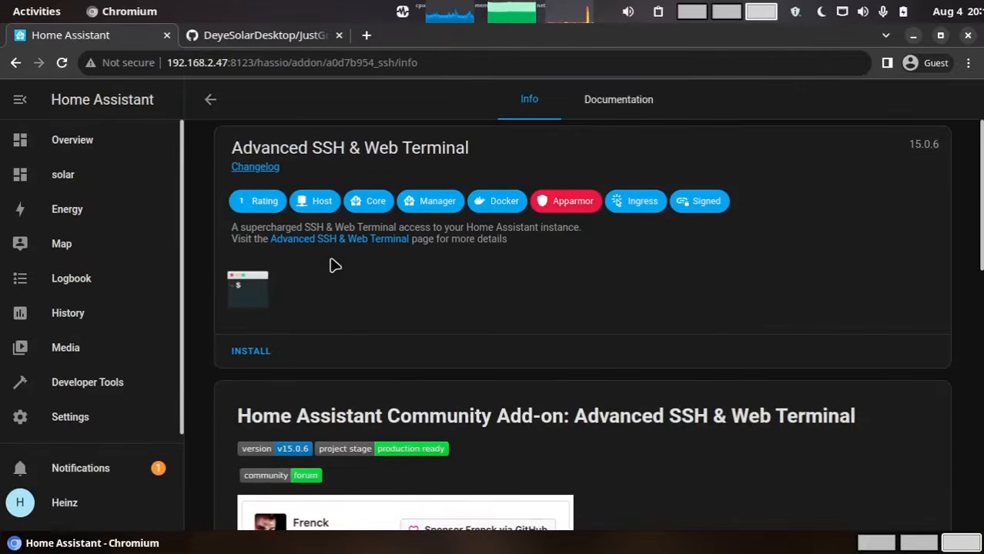
left_click(250, 352)
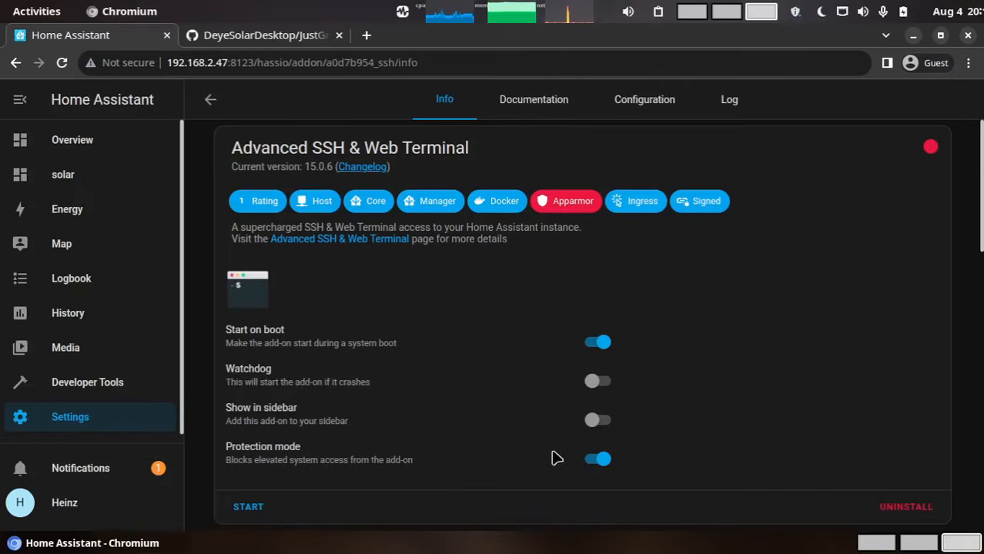
left_click(596, 421)
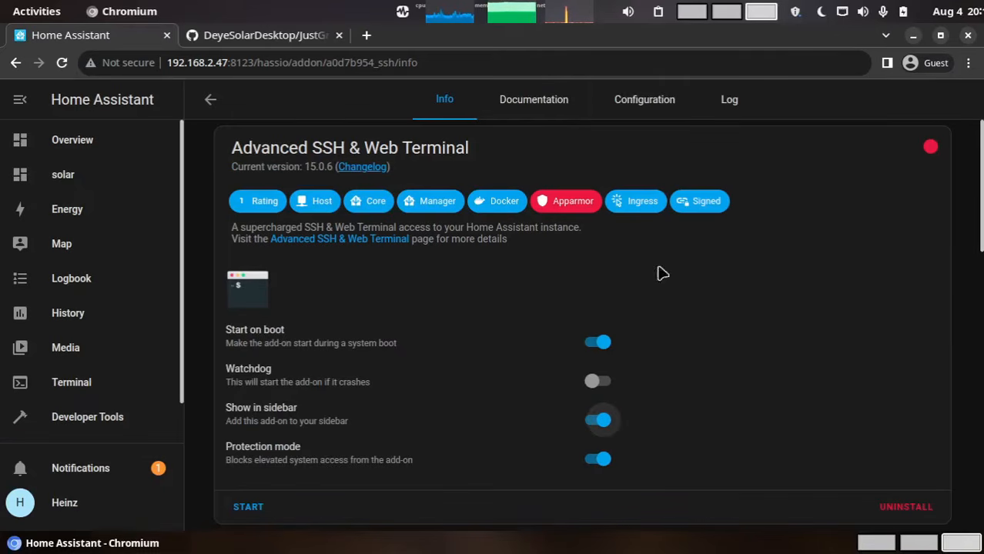
Enter an SSH password in the Advanced SSH & Web Terminal configuration and save it
left_click(648, 100)
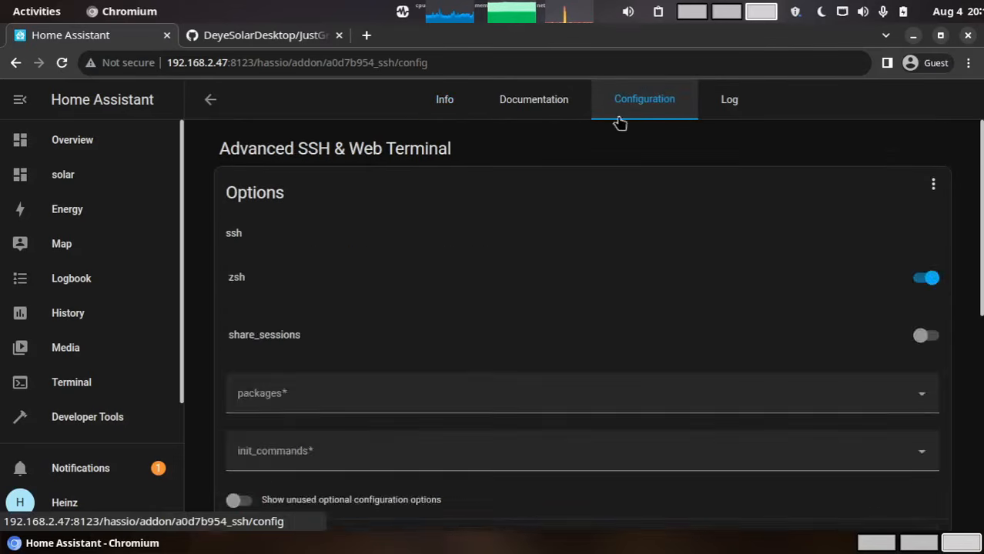
left_click(324, 268)
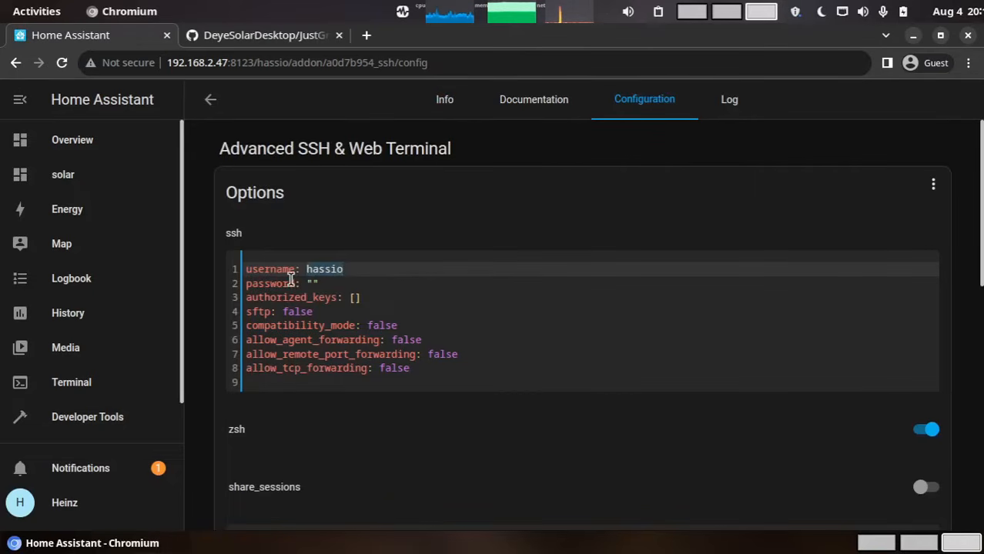
left_click(312, 283)
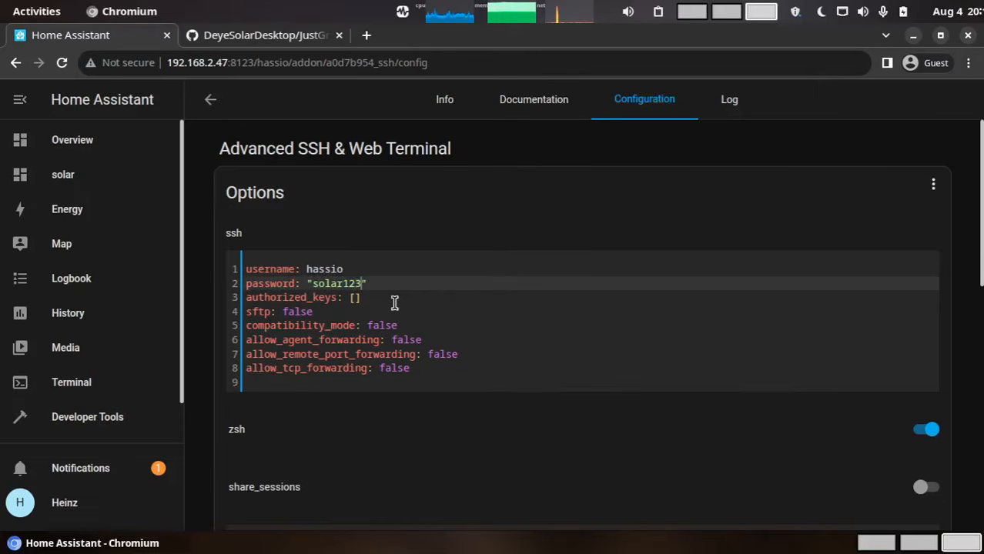
scroll(631, 265, "down", 3)
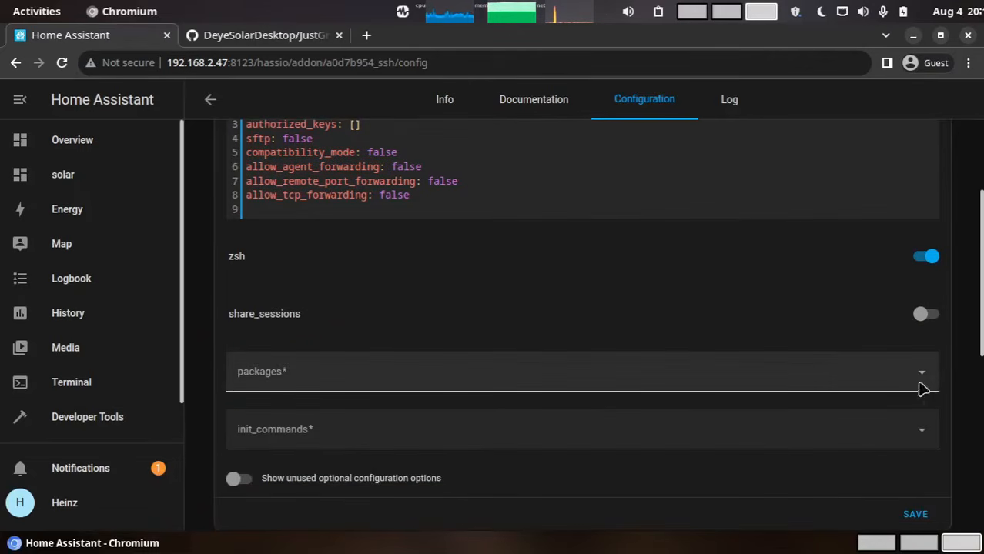
left_click(909, 518)
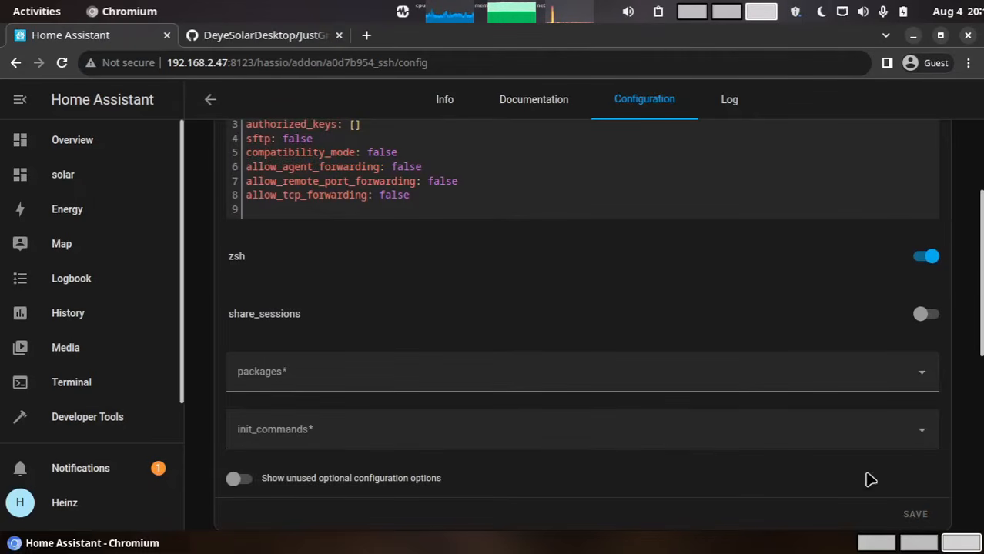
Start the Advanced SSH & Web Terminal add-on and open its terminal
left_click(439, 103)
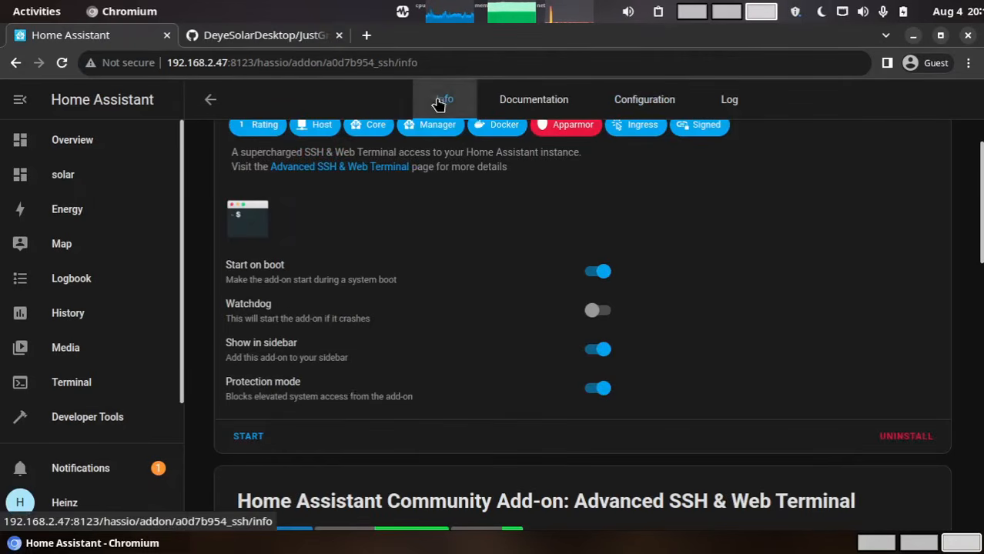
left_click(246, 437)
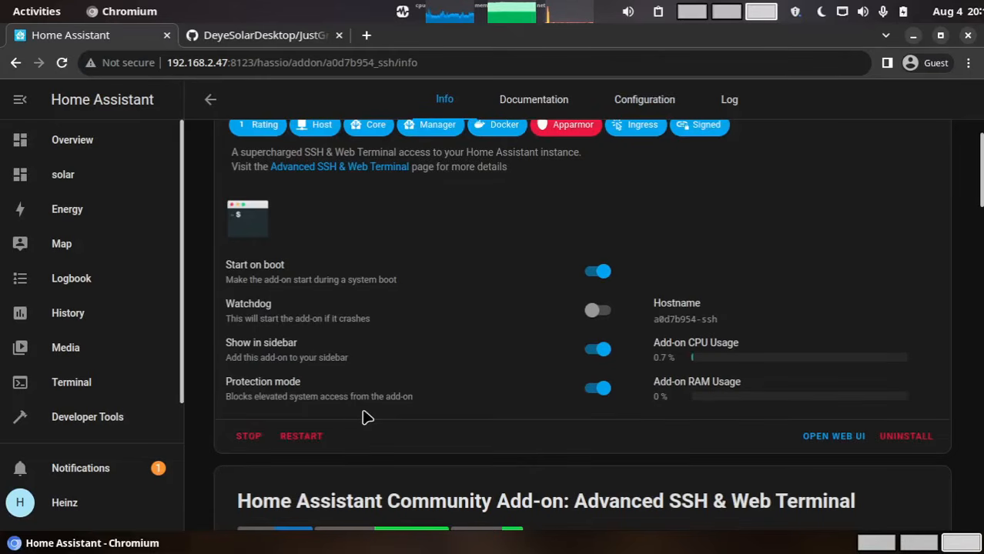
left_click(65, 392)
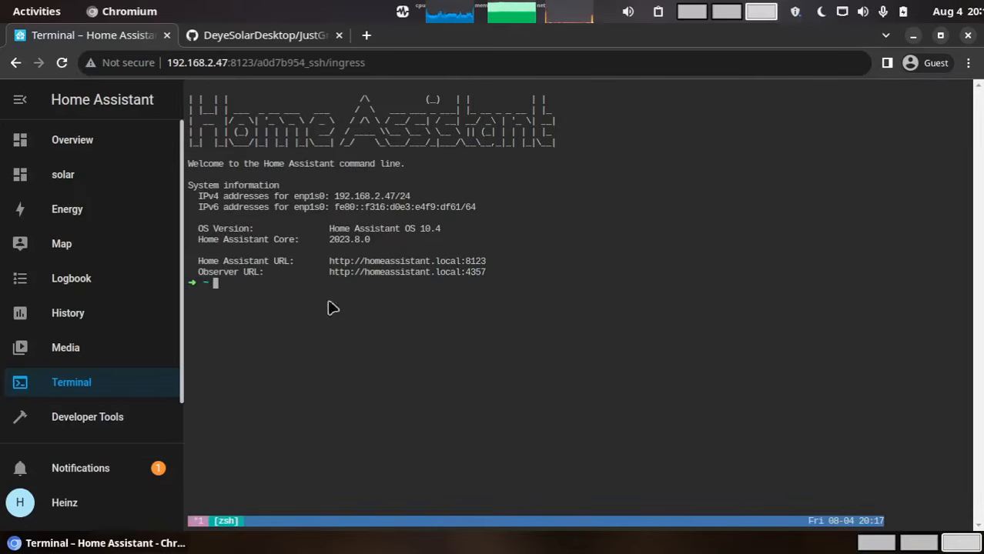
Copy the name "Studio code server" from the integrations list in the GitHub guide
left_click(248, 35)
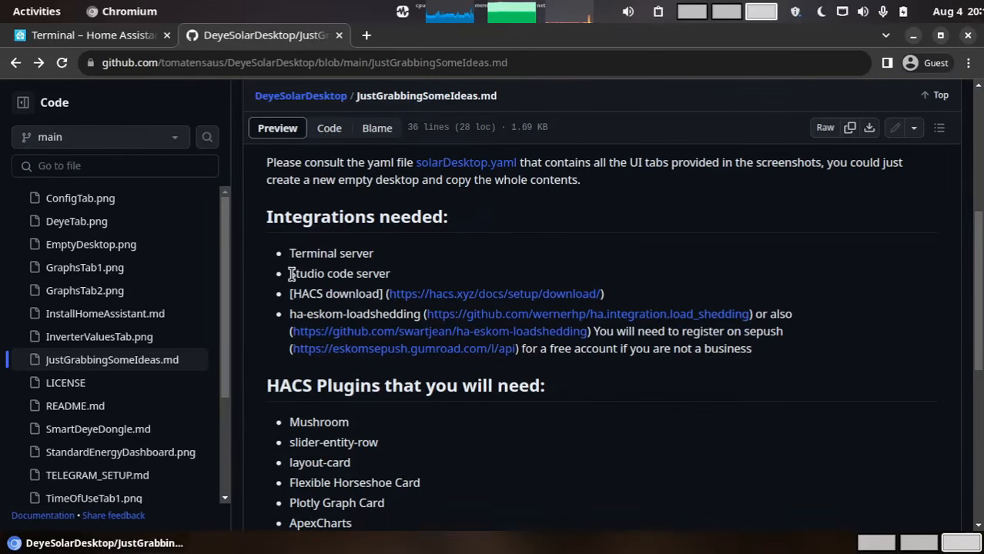
left_click_drag(291, 275, 400, 277)
key("ctrl+c")
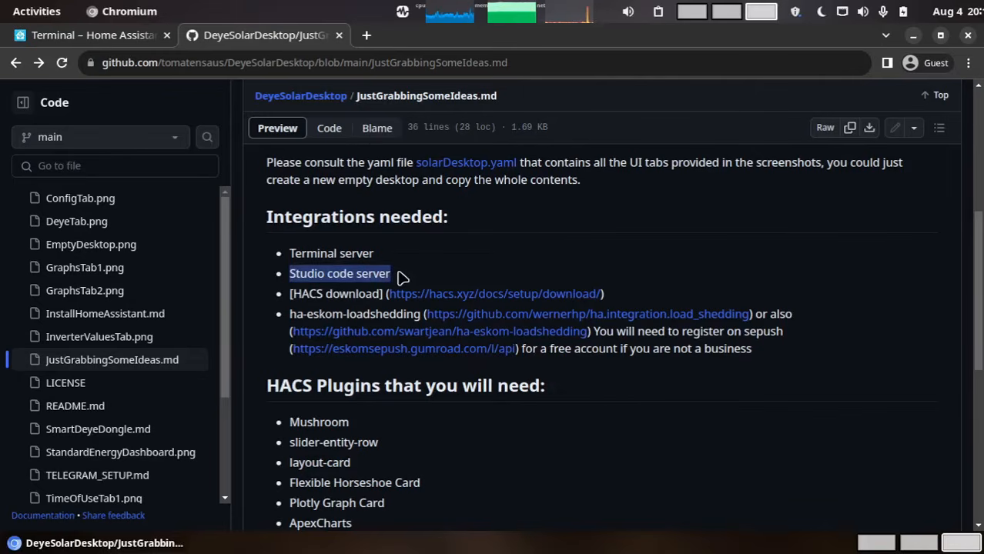
Return to Home Assistant, search the add-on store for the copied name and open the Studio Code Server add-on
left_click(107, 38)
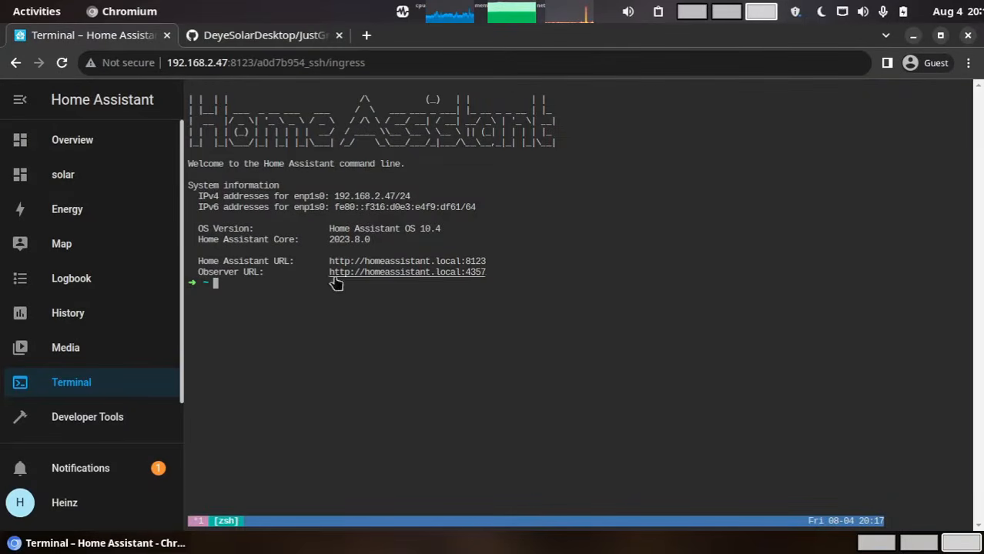
scroll(83, 419, "down", 1)
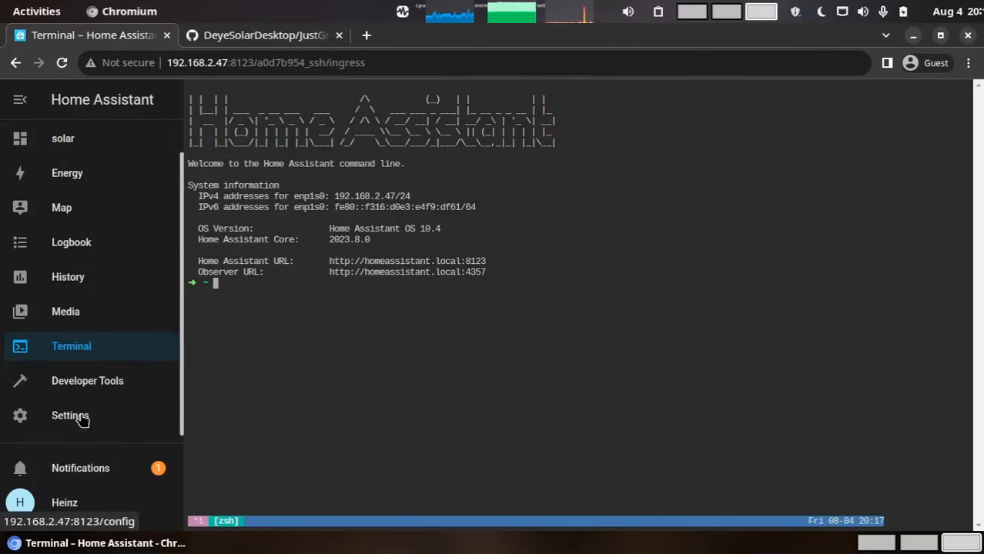
left_click(81, 419)
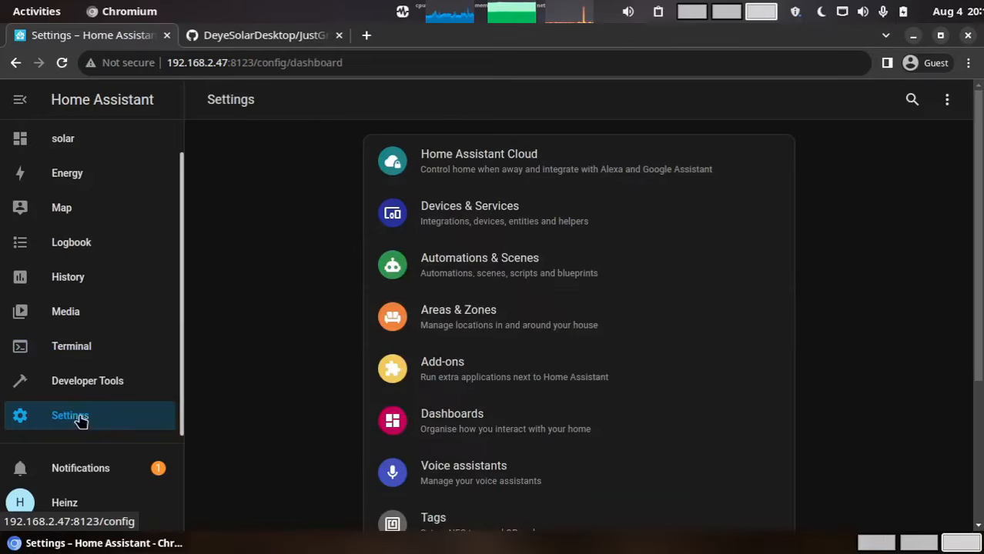
left_click(496, 371)
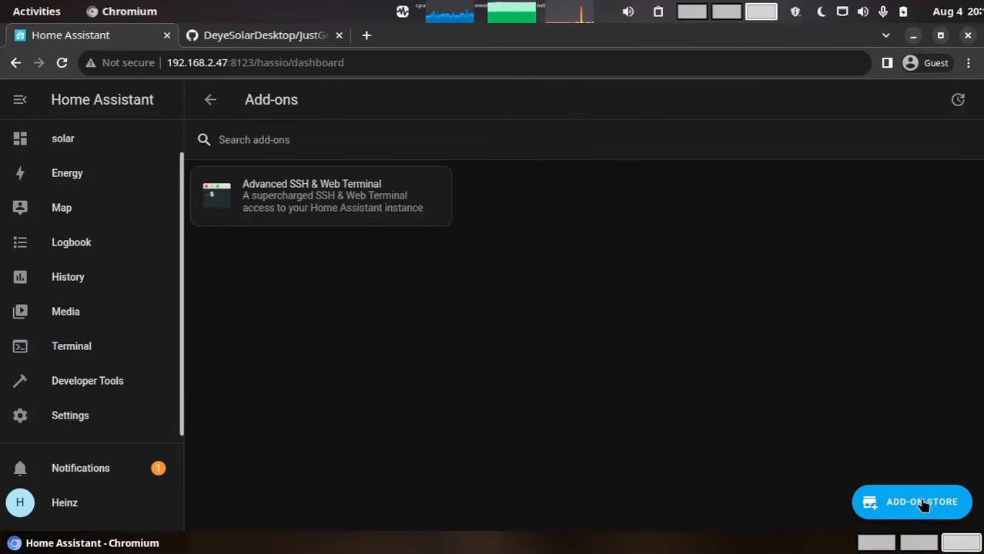
left_click(923, 504)
left_click(283, 145)
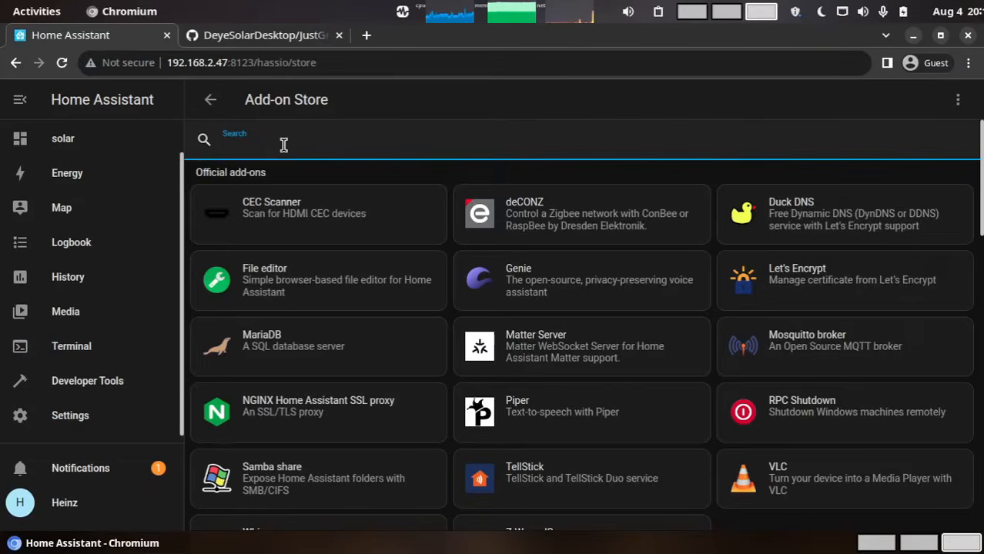
key("ctrl+v")
left_click(283, 256)
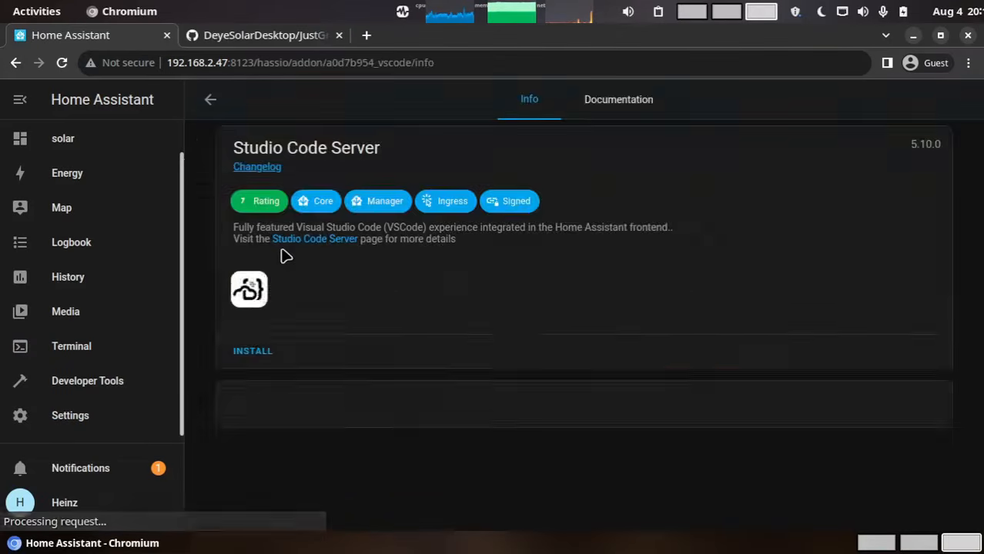
Install the Studio Code Server add-on and start it with Show in sidebar enabled
left_click(250, 351)
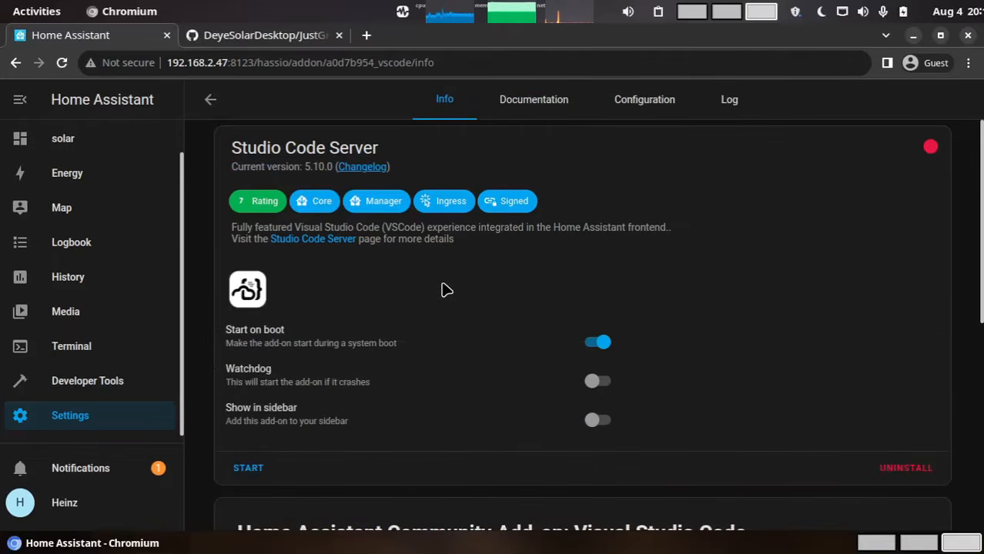
left_click(593, 421)
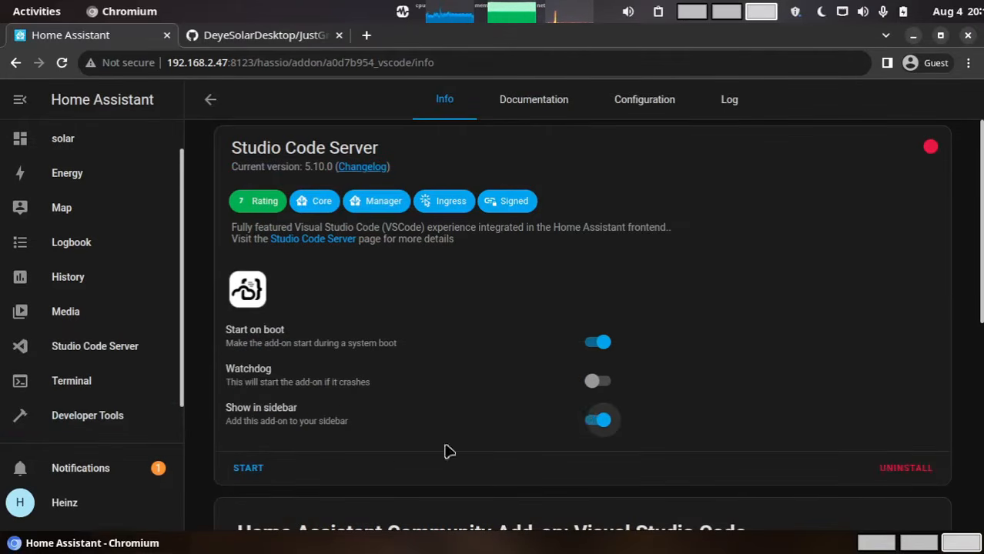
left_click(250, 469)
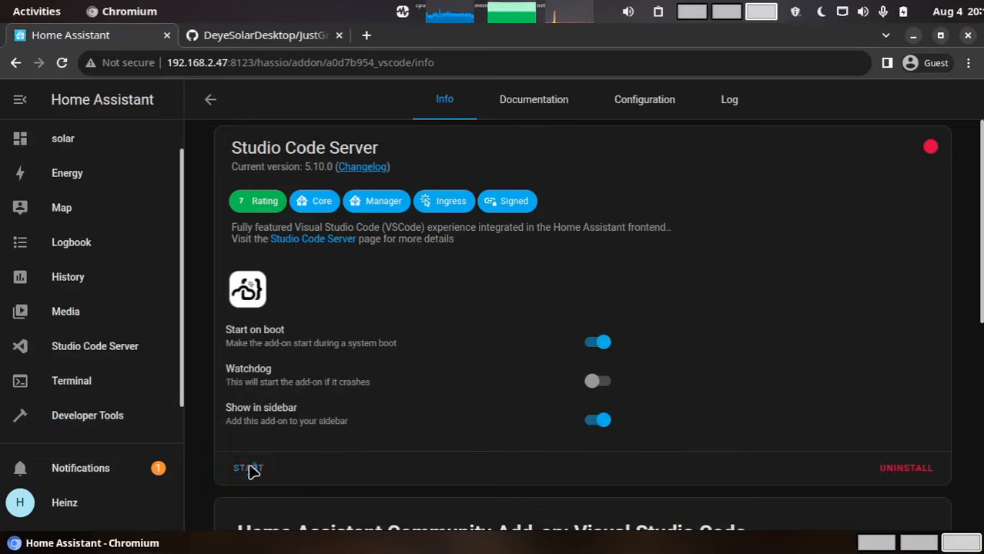
left_click(260, 35)
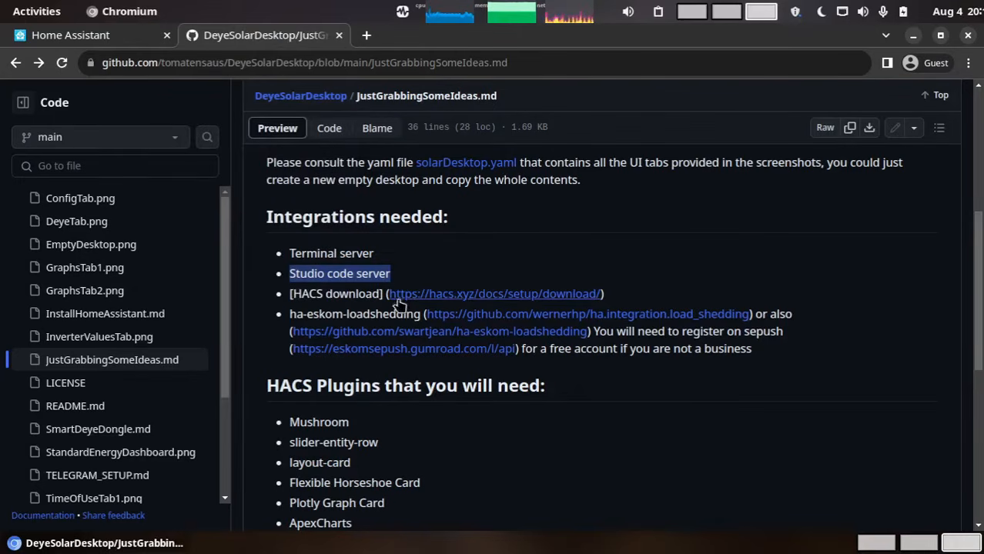
right_click(478, 299)
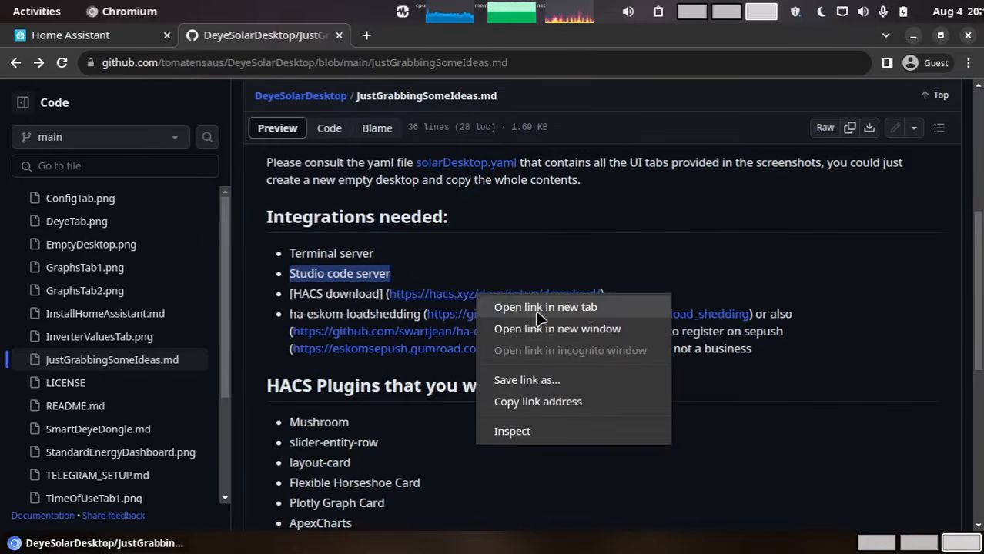
left_click(597, 308)
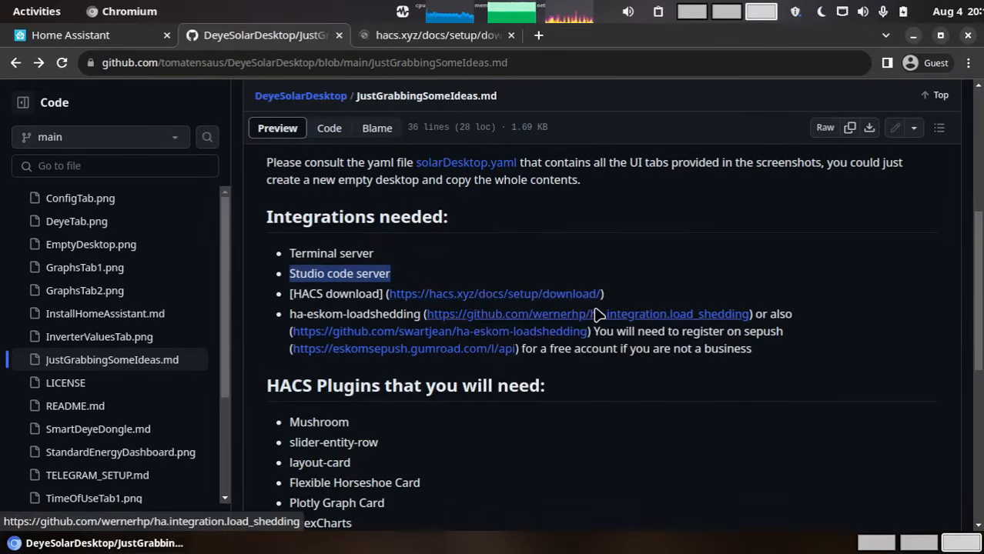
left_click(422, 36)
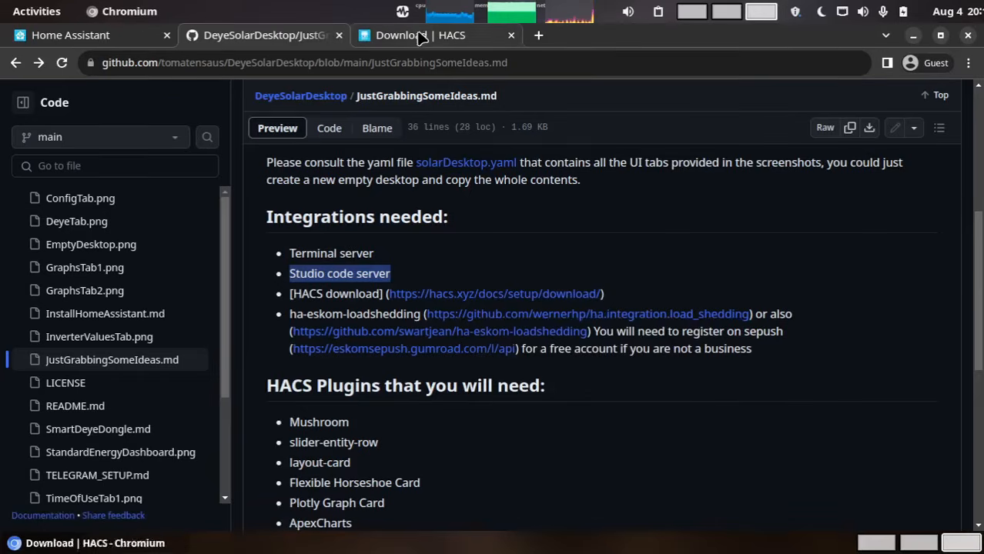
scroll(416, 286, "down", 3)
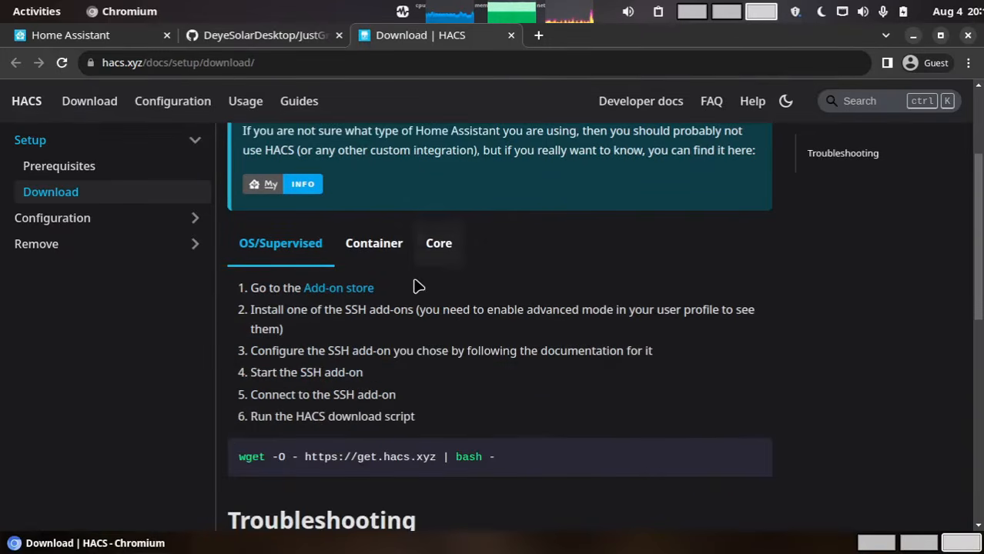
left_click_drag(517, 461, 240, 458)
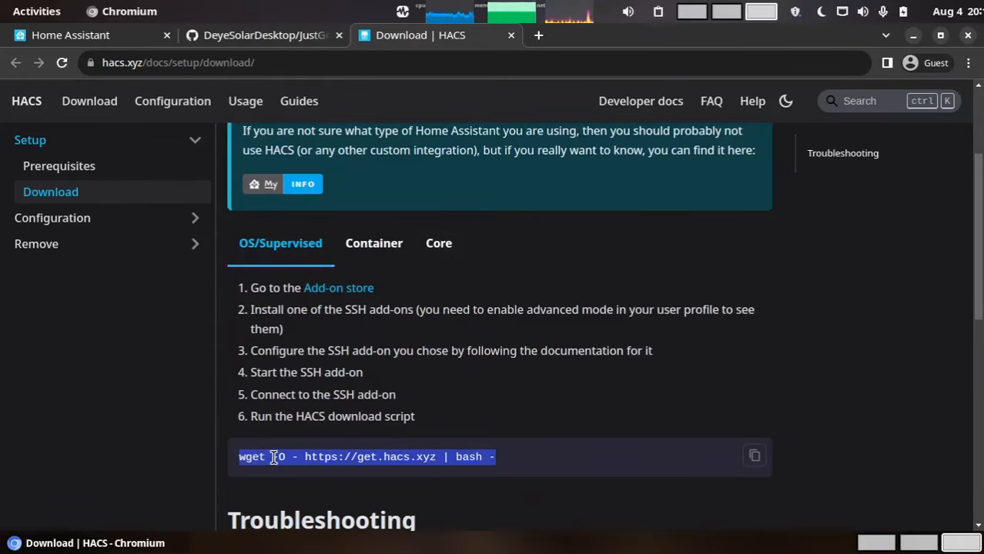
left_click(84, 36)
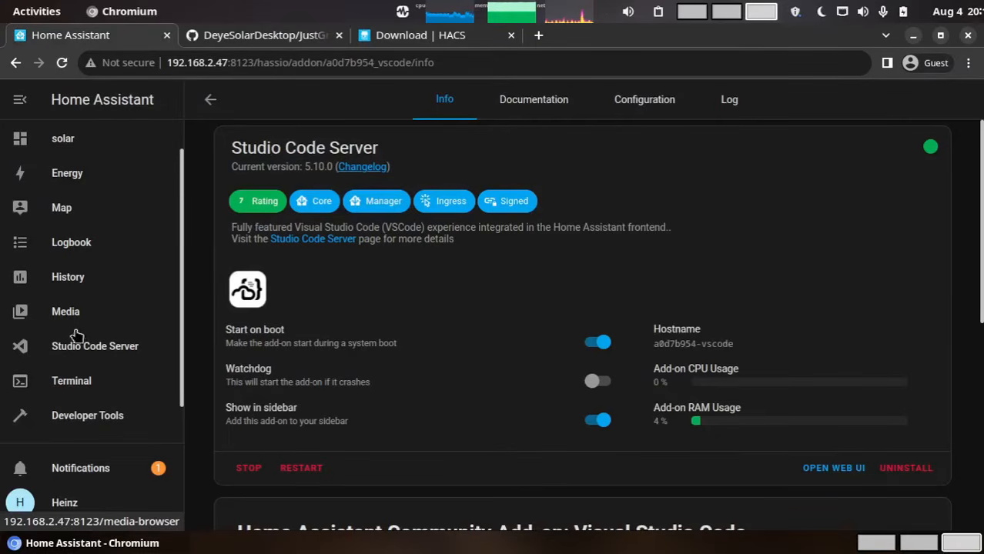
left_click(74, 382)
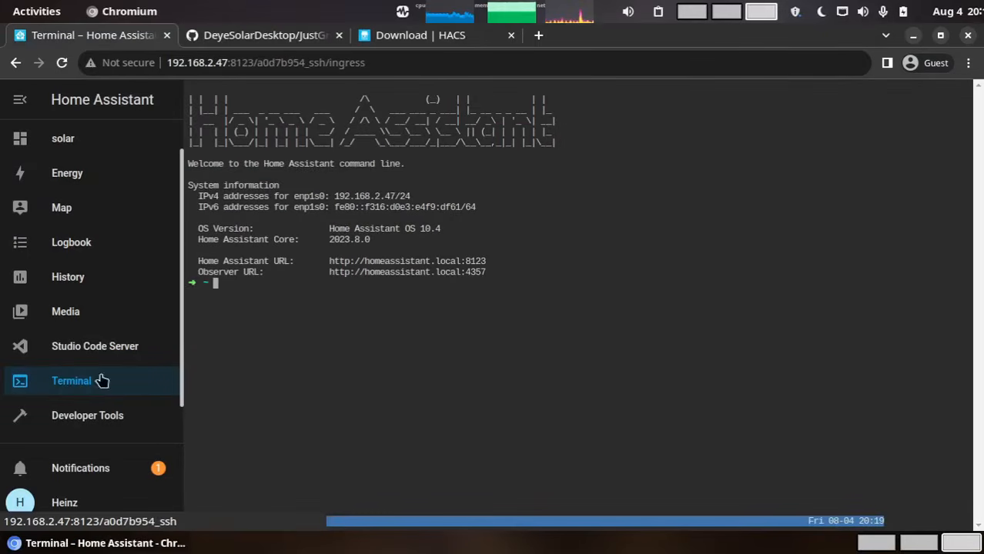
type("wget -O - https://get.hacs.xyz | bash -")
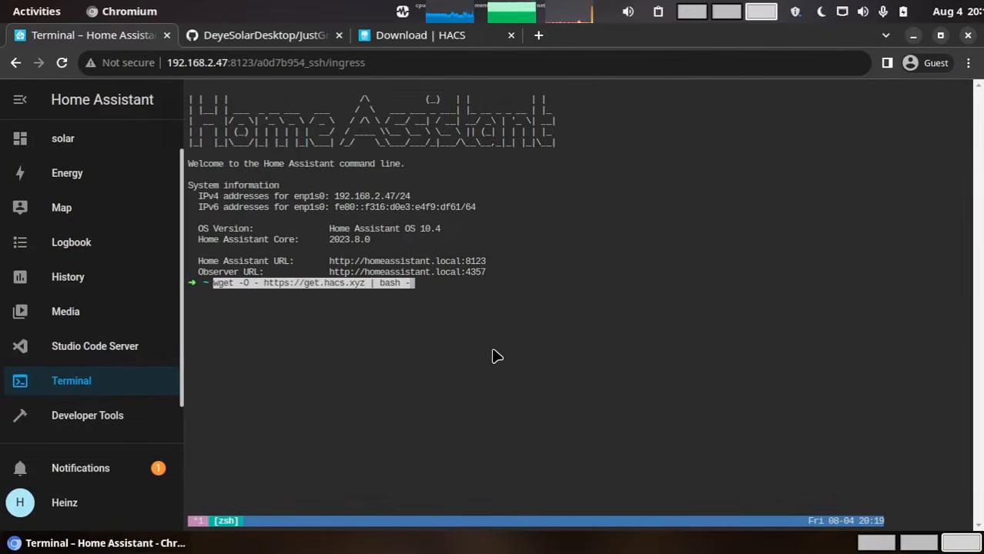
key("Return")
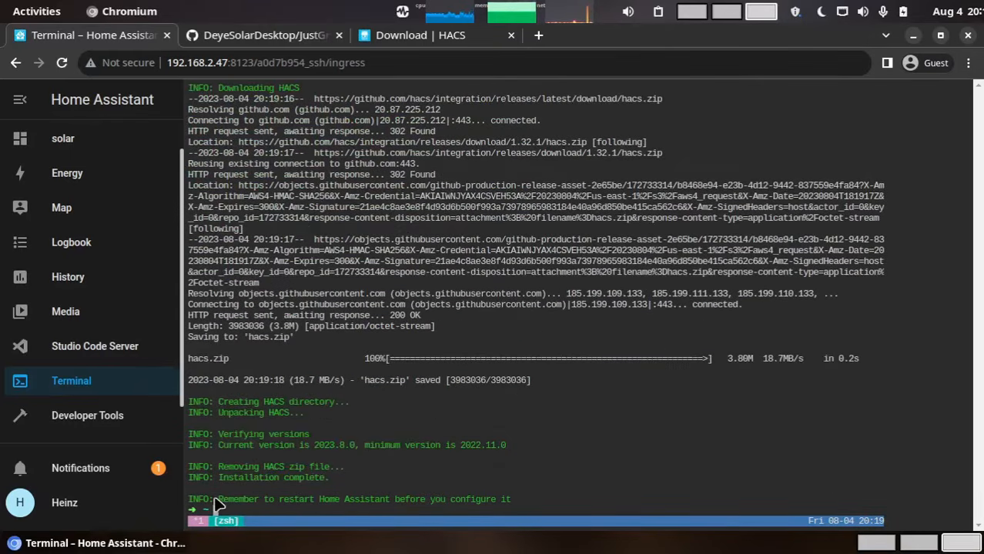
left_click_drag(218, 499, 518, 501)
Restart Home Assistant from the developer tools and confirm the restart
left_click(88, 417)
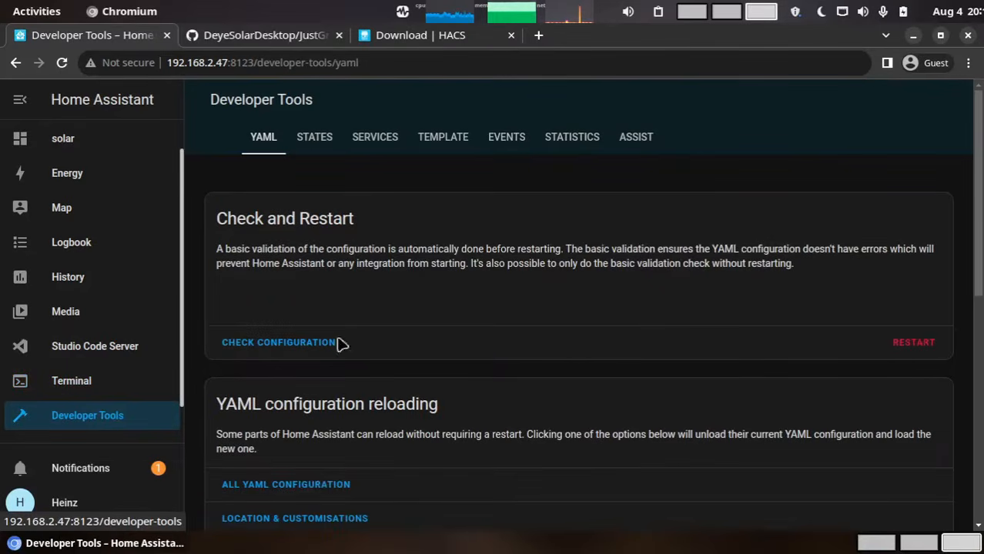
left_click(923, 347)
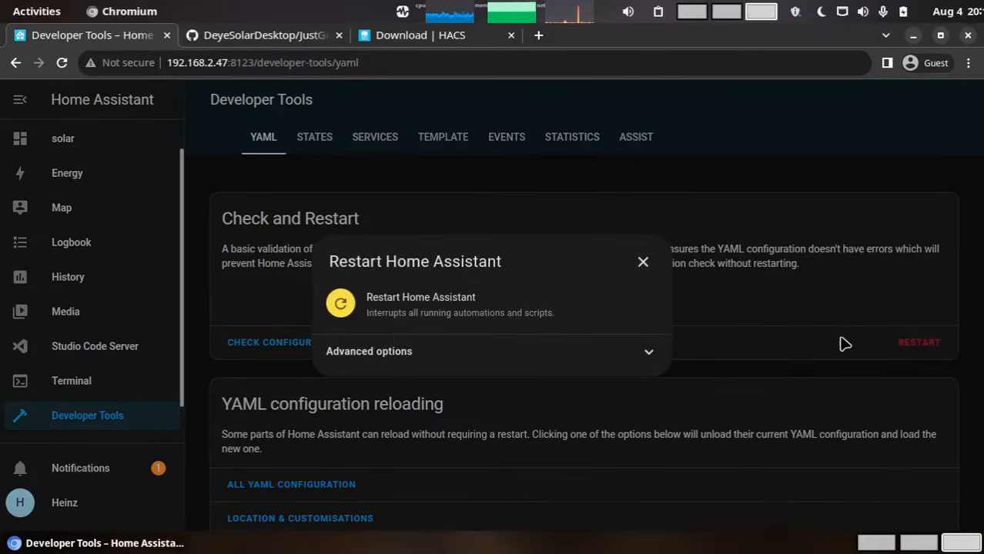
left_click(399, 307)
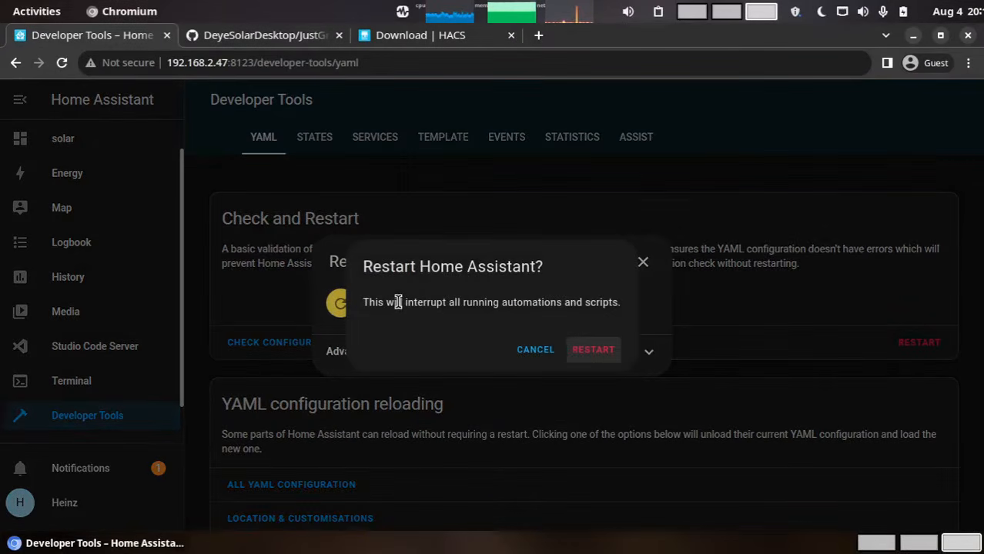
left_click(607, 355)
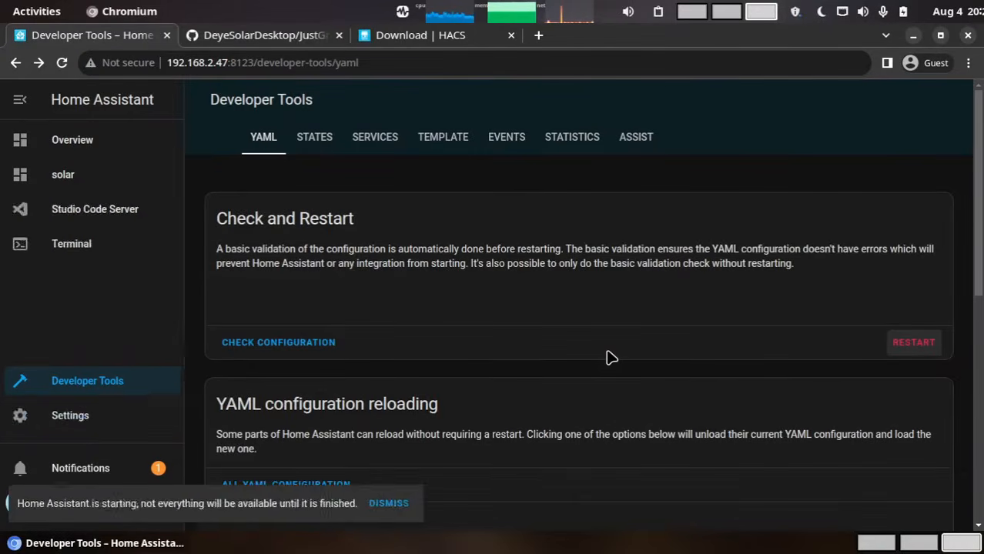
Check the guide, return to Home Assistant's devices and services, search new integrations for "hacs" and start adding HACS
left_click(265, 35)
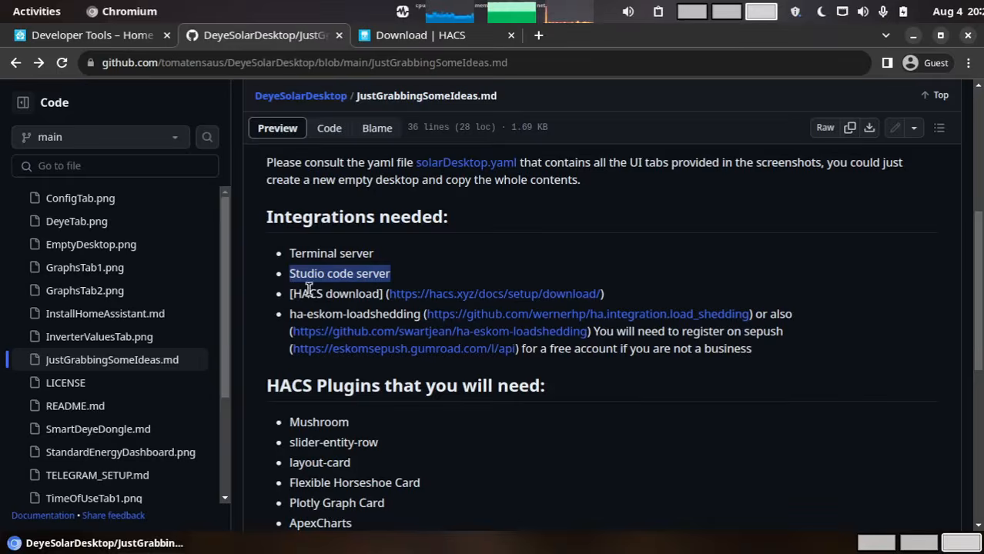
left_click(110, 35)
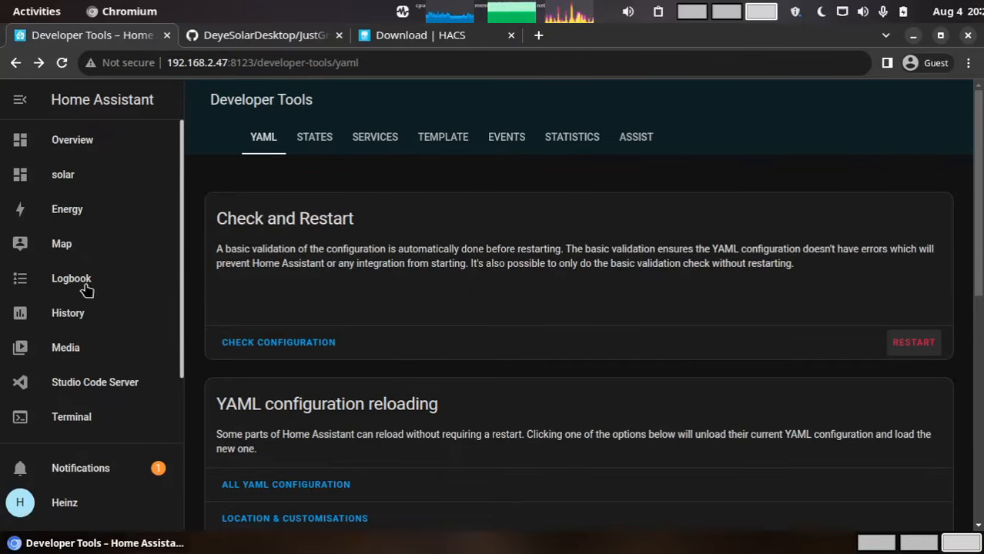
scroll(91, 323, "down", 2)
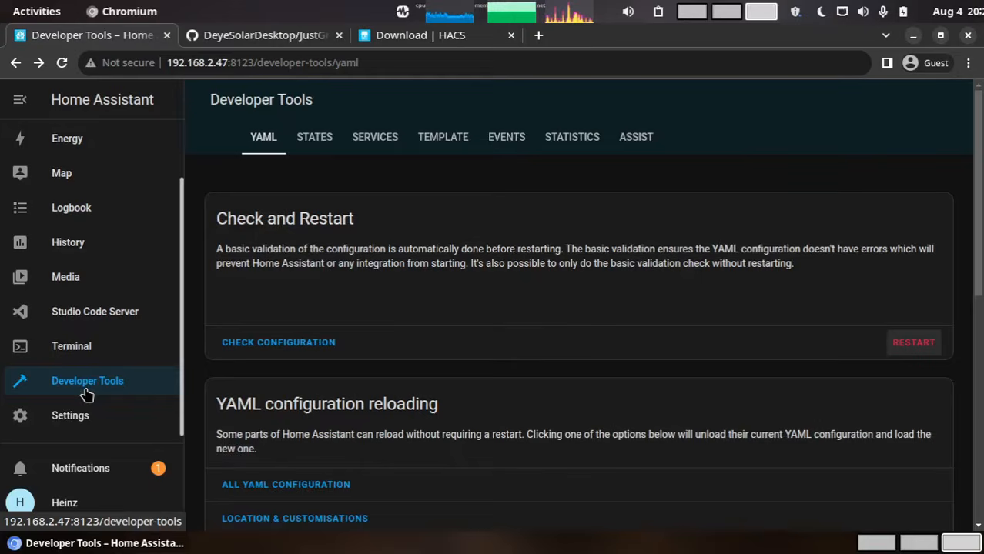
left_click(81, 421)
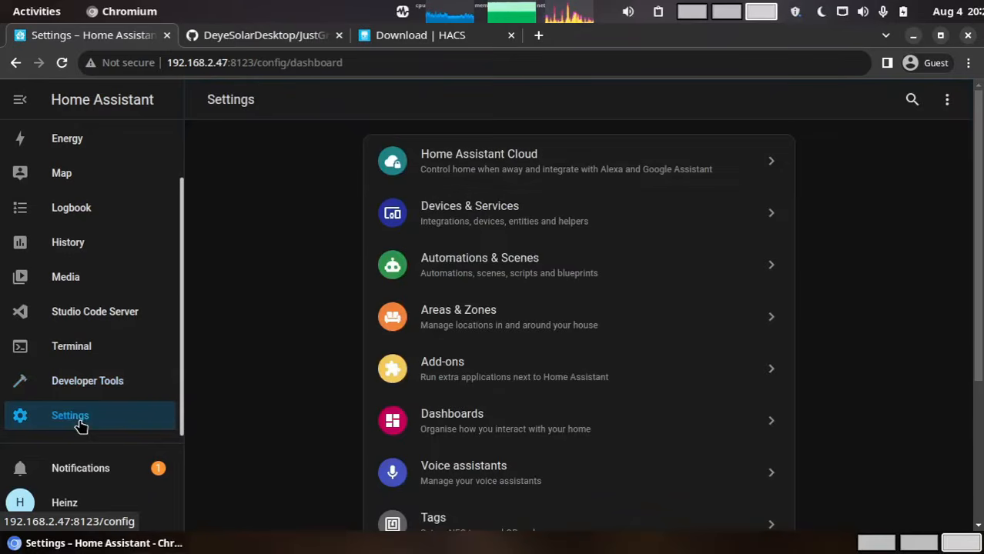
left_click(483, 205)
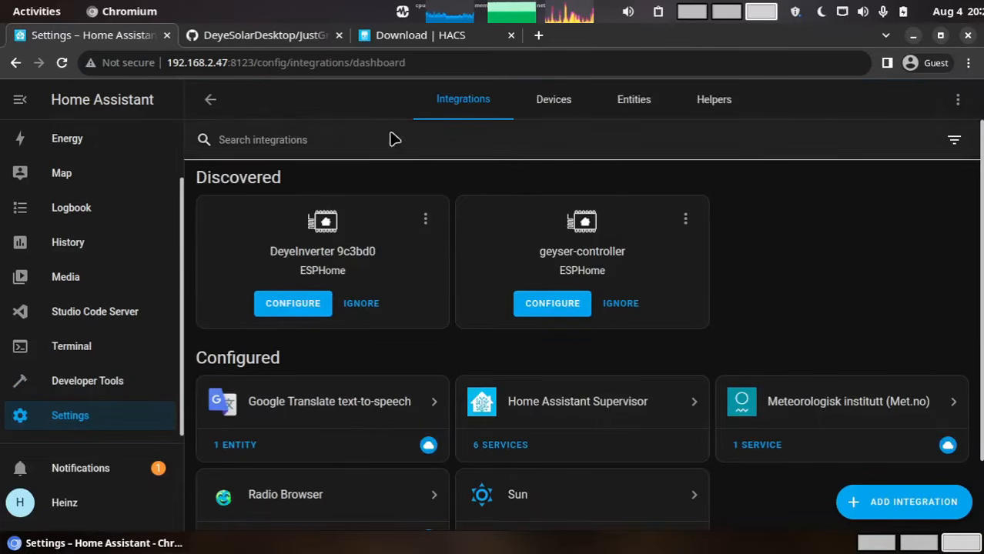
left_click(916, 494)
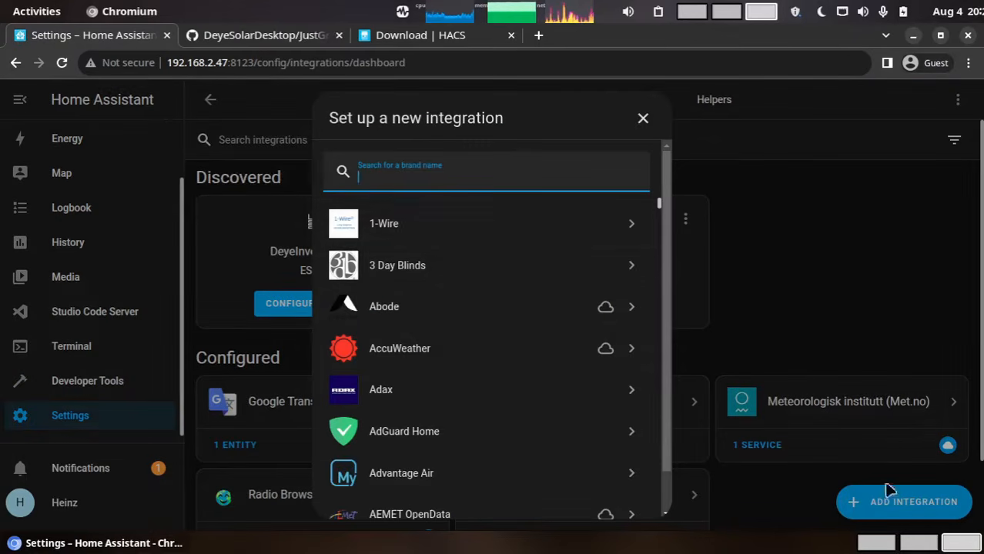
type("hacs")
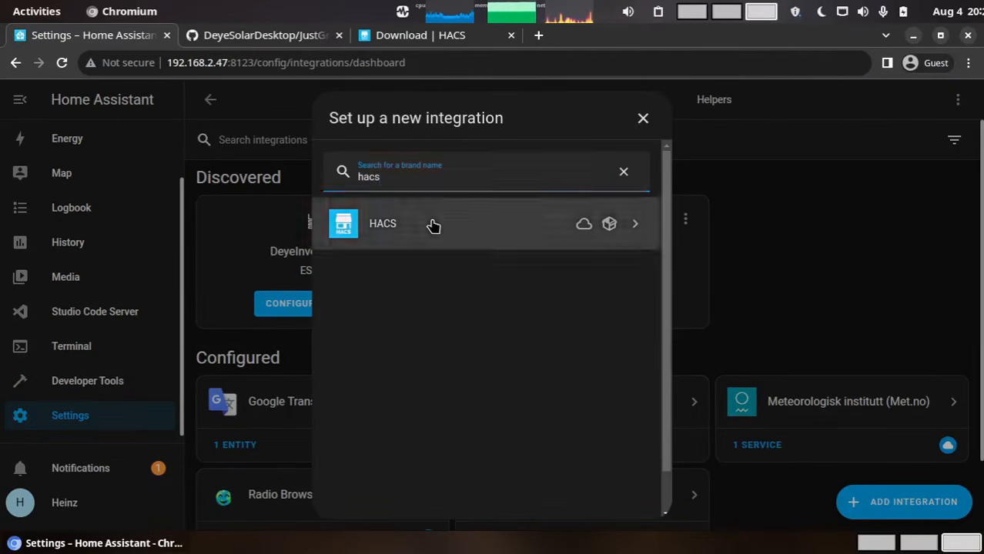
left_click(430, 224)
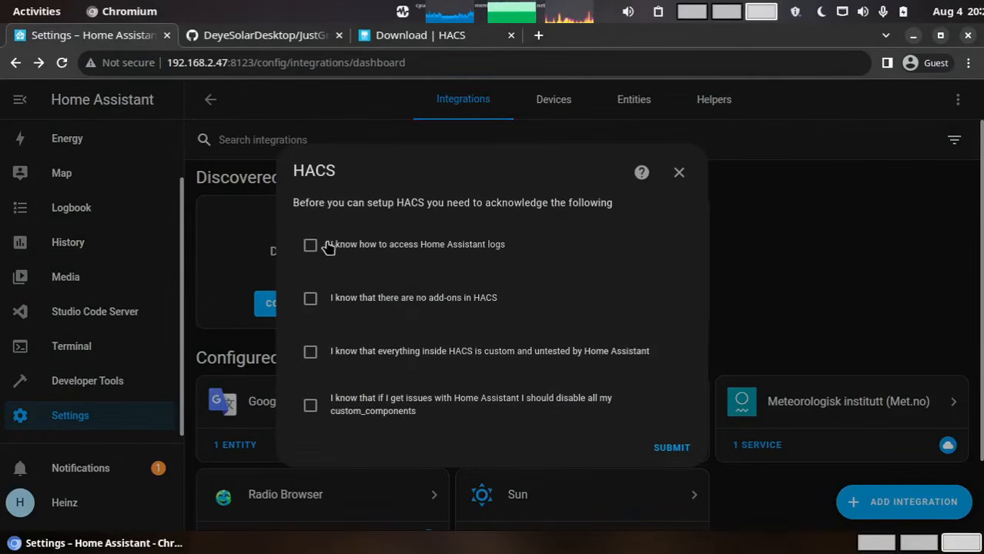
Acknowledge all four HACS setup statements and submit them
left_click(316, 250)
left_click(310, 300)
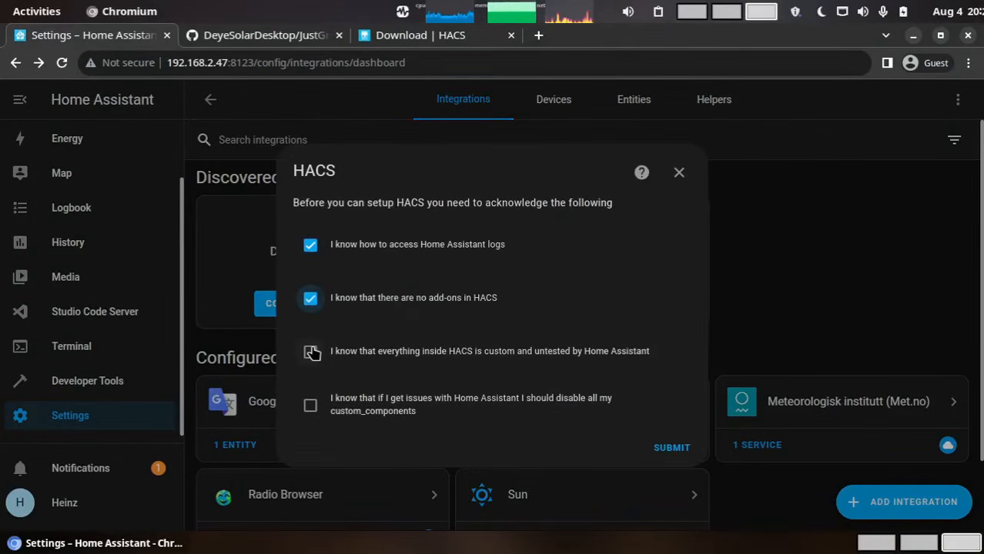
left_click(311, 352)
left_click(310, 405)
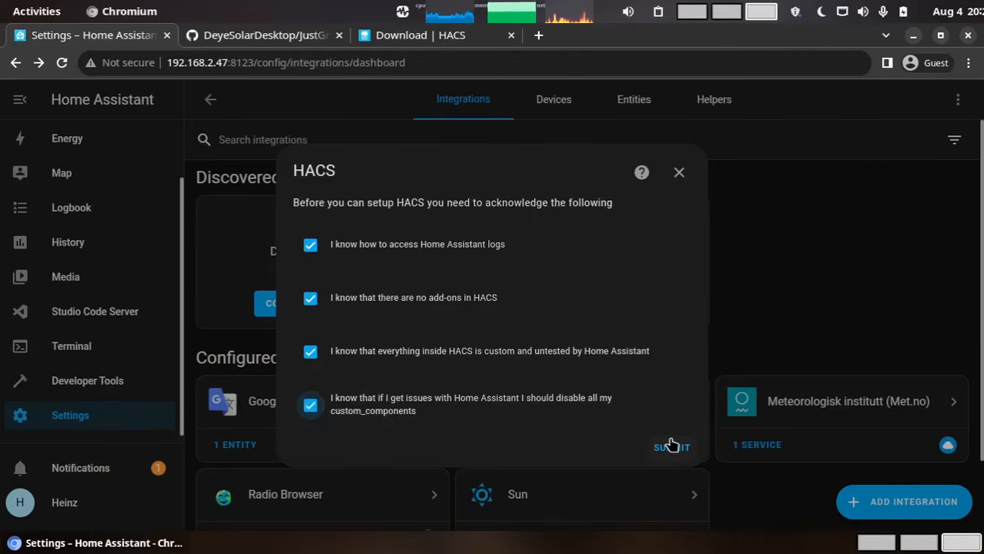
left_click(670, 446)
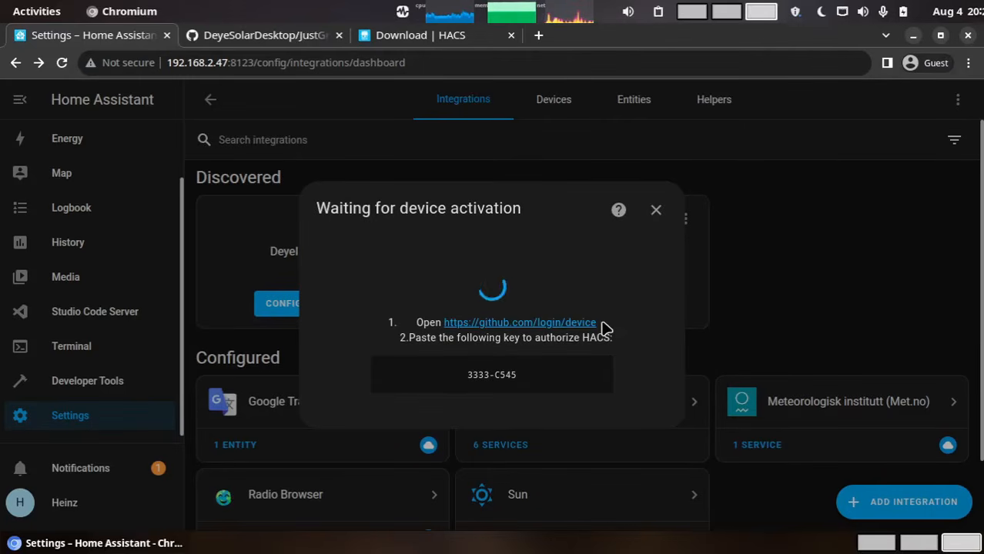
Enter the device activation code at github.com/login/device, authorize HACS, and finish the integration's setup in Home Assistant
left_click_drag(602, 328, 446, 320)
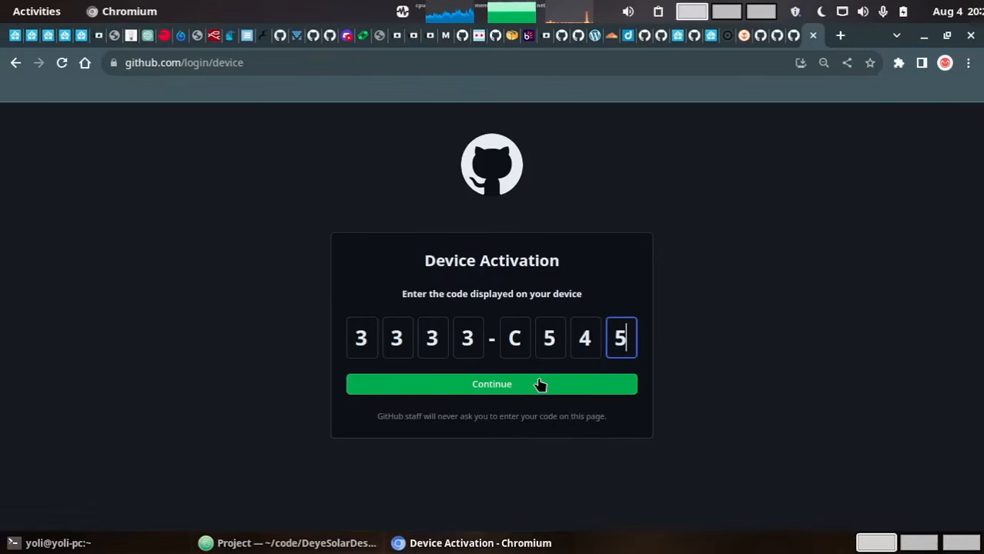
left_click(494, 387)
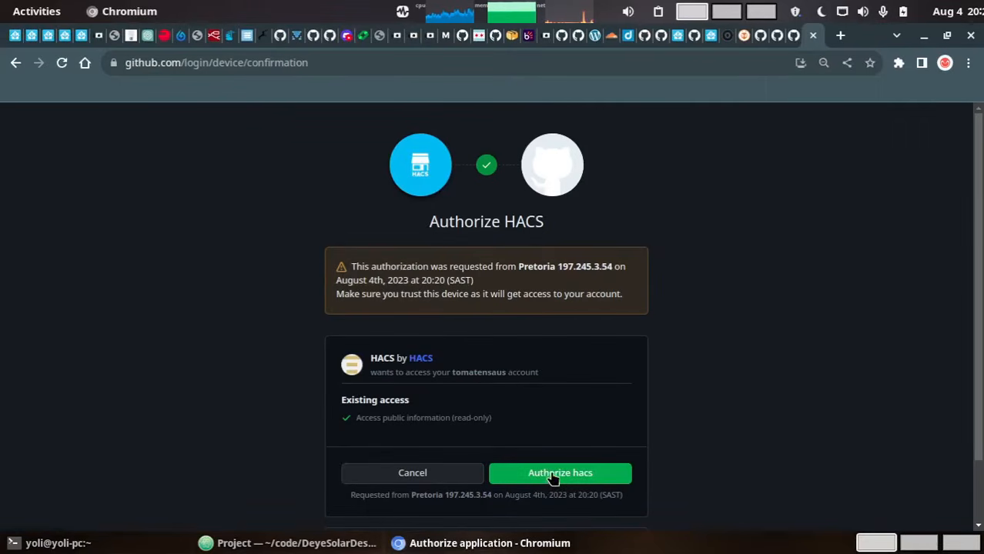
left_click(556, 477)
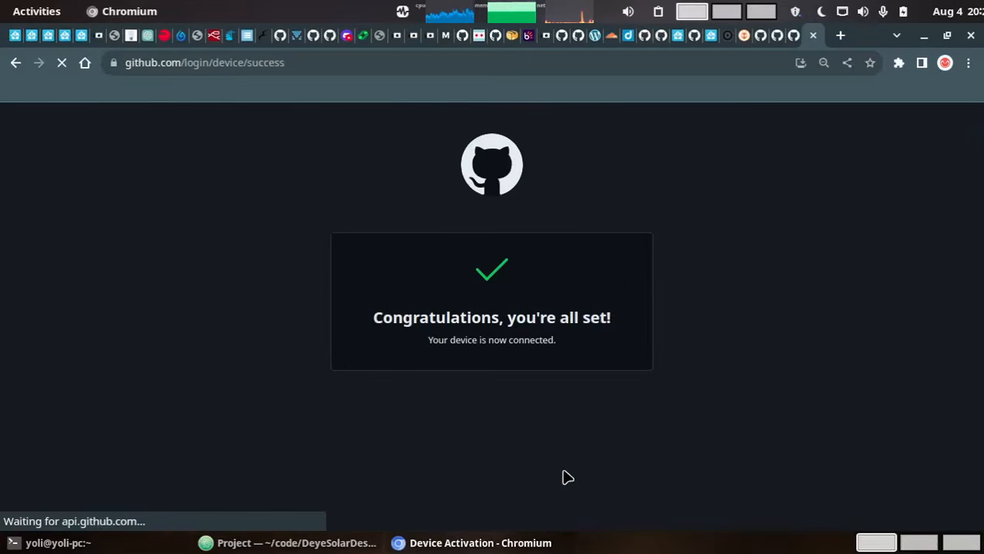
key("ctrl+alt+Right")
key("ctrl+alt+Right")
left_click(594, 400)
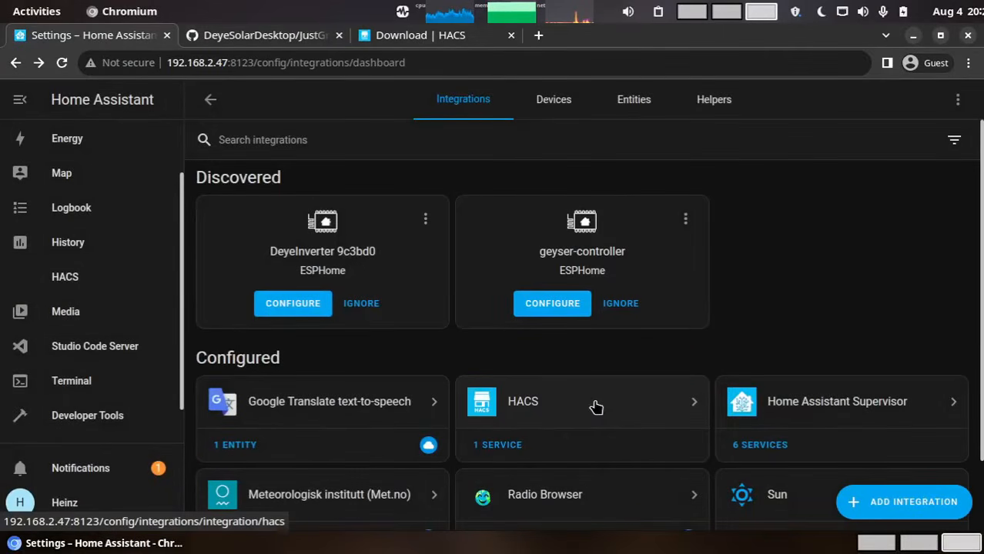
Open the Home Assistant Community Store, then review the HACS download entry in the GitHub guide's list of needed integrations
left_click(64, 279)
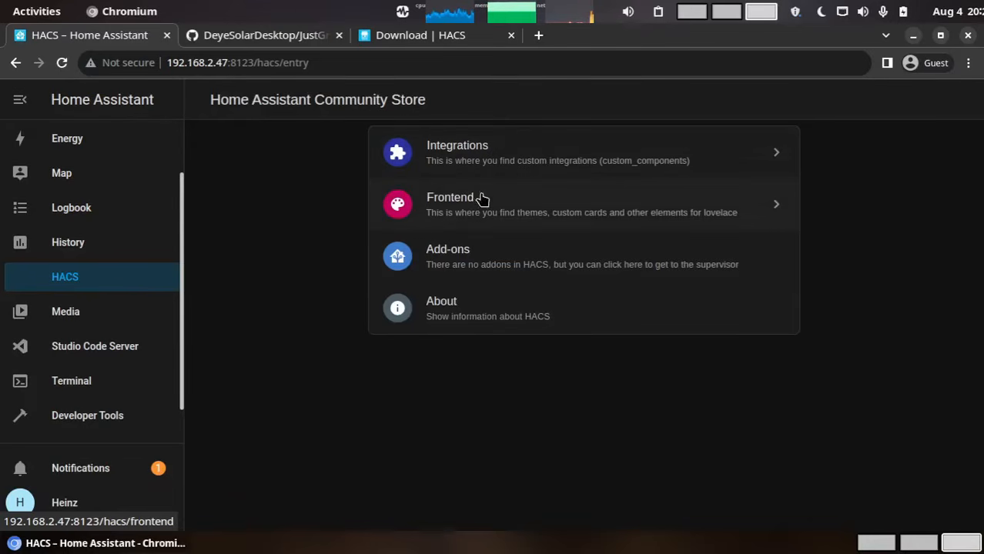
left_click(414, 40)
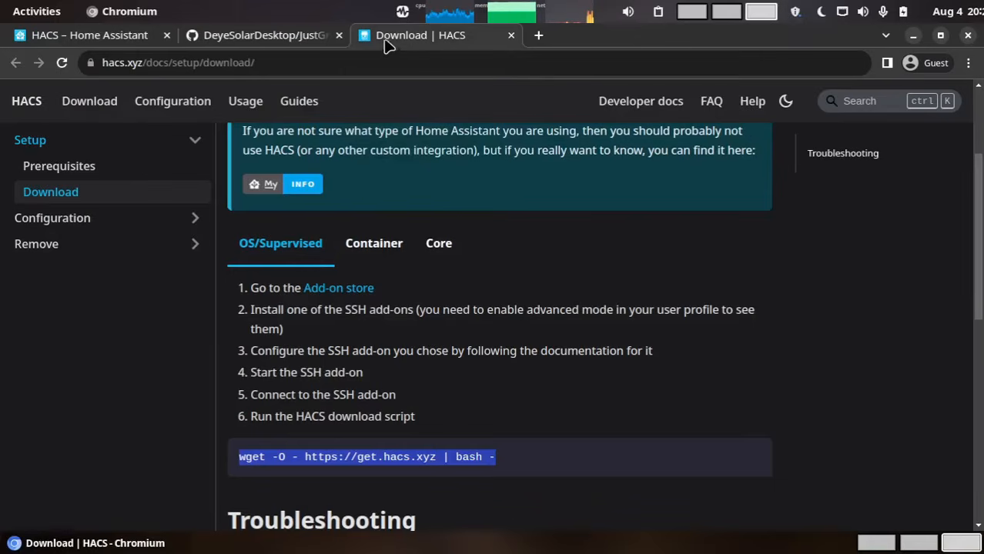
left_click(298, 36)
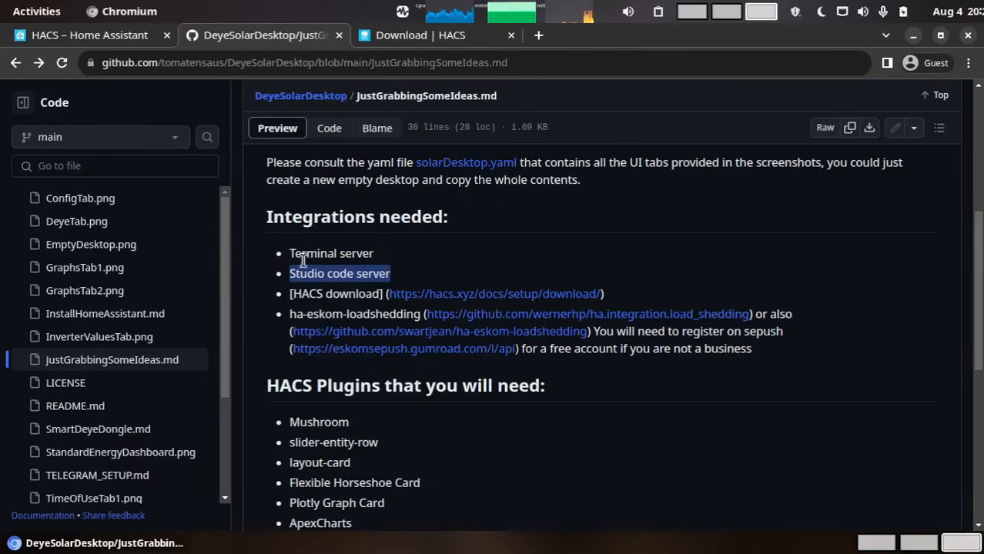
left_click_drag(283, 294, 685, 301)
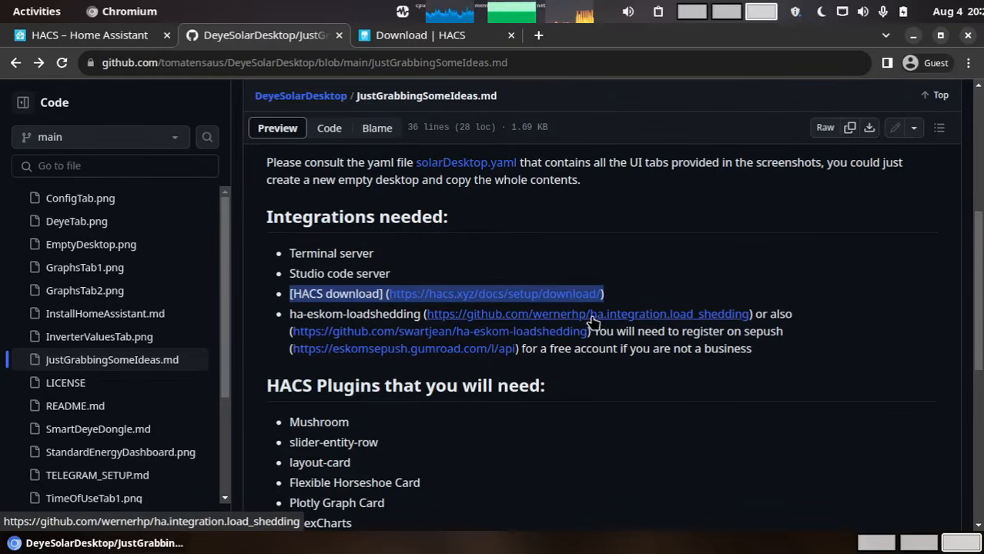
Search the HACS integration repositories for "loadsh" and open the Load Shedding repository
left_click(146, 35)
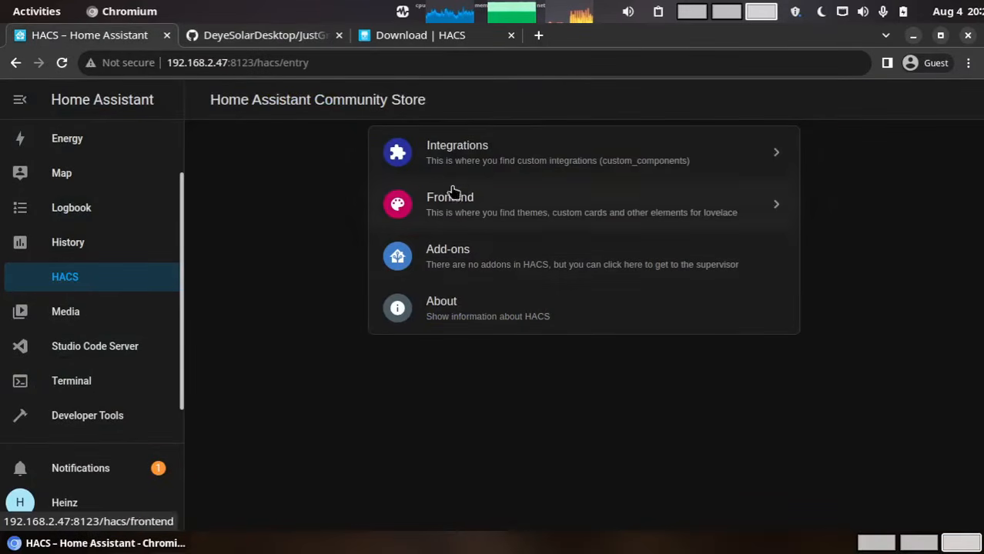
left_click(459, 157)
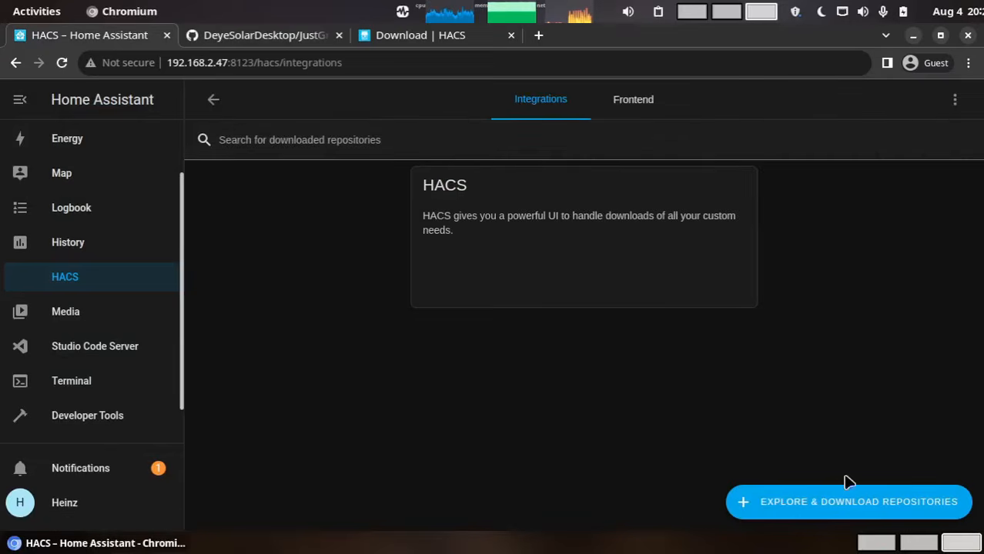
left_click(826, 502)
left_click_drag(496, 309, 412, 308)
key("BackSpace")
type("loadsh")
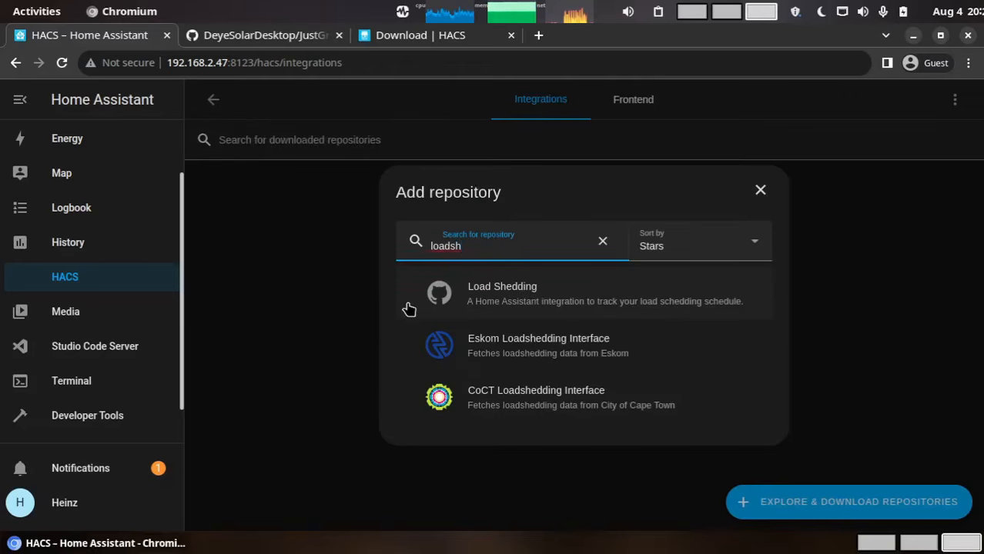
left_click(518, 299)
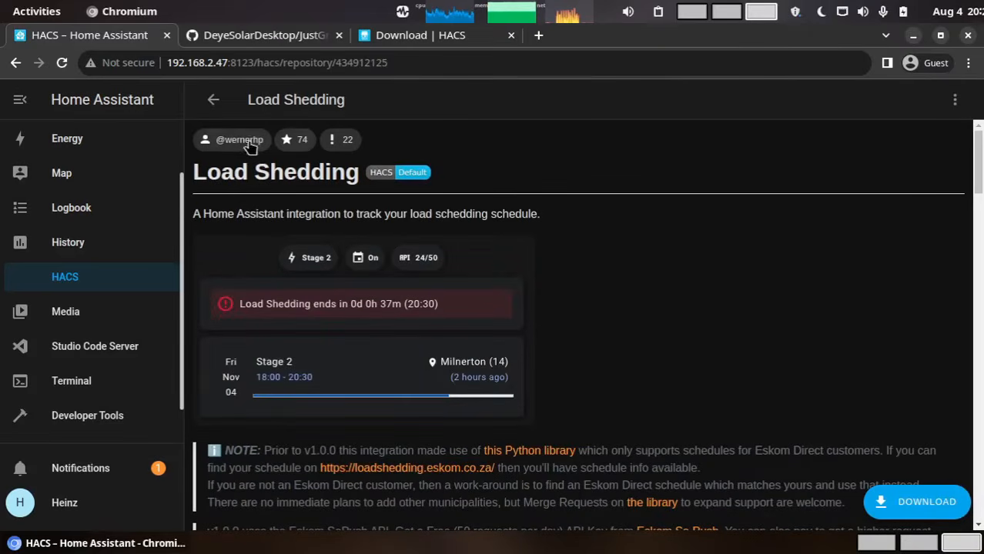
Download Load Shedding v1.3.0 through HACS, then return to the ha-eskom-loadshedding entry in the GitHub guide
left_click(893, 501)
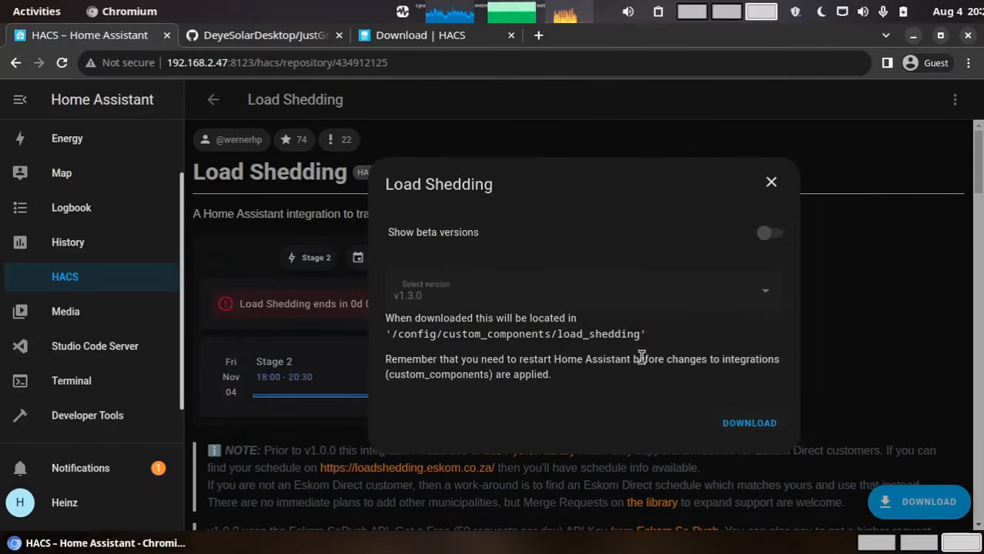
left_click(752, 428)
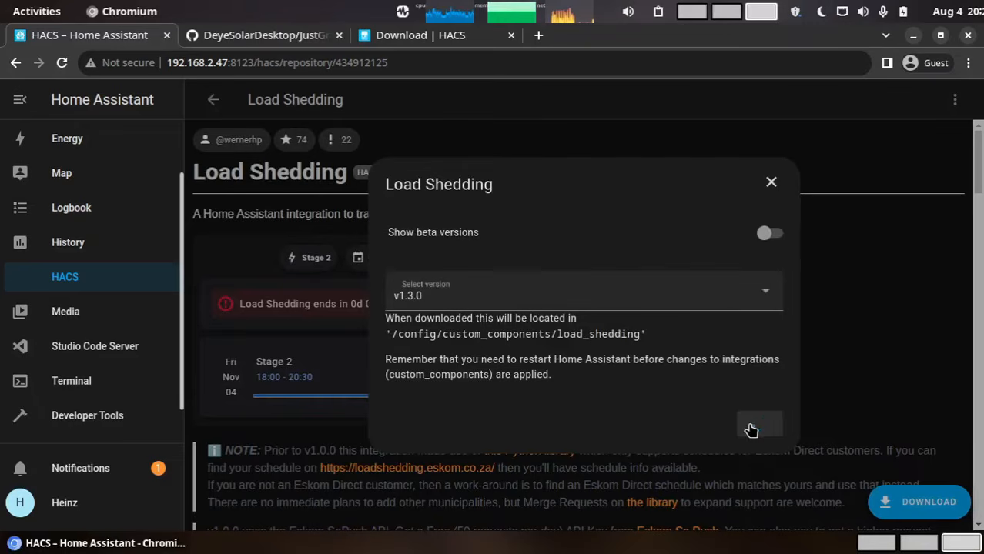
left_click(262, 36)
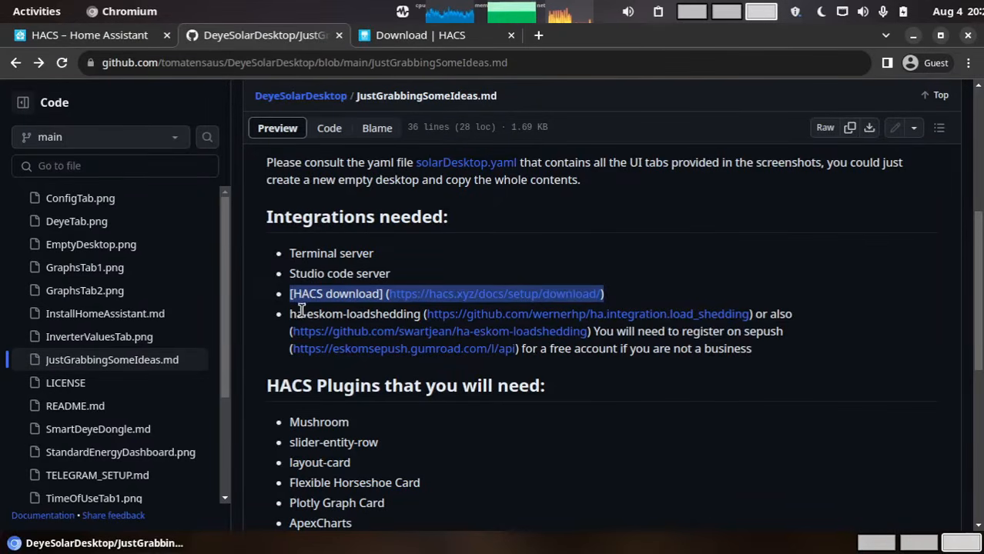
left_click_drag(305, 314, 408, 314)
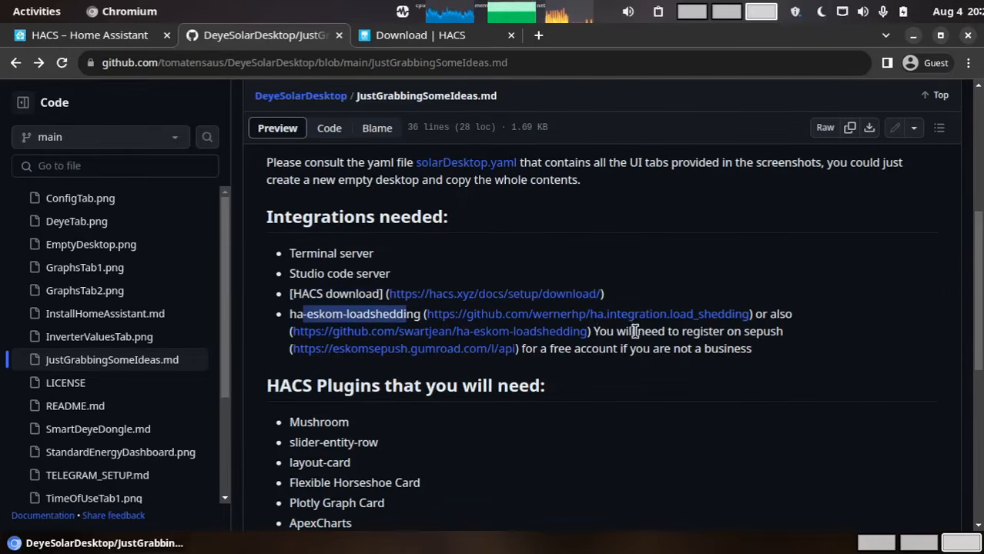
Review the sepush free-account registration note and the list of needed HACS plugins in the GitHub guide, starting with Mushroom
left_click(744, 331)
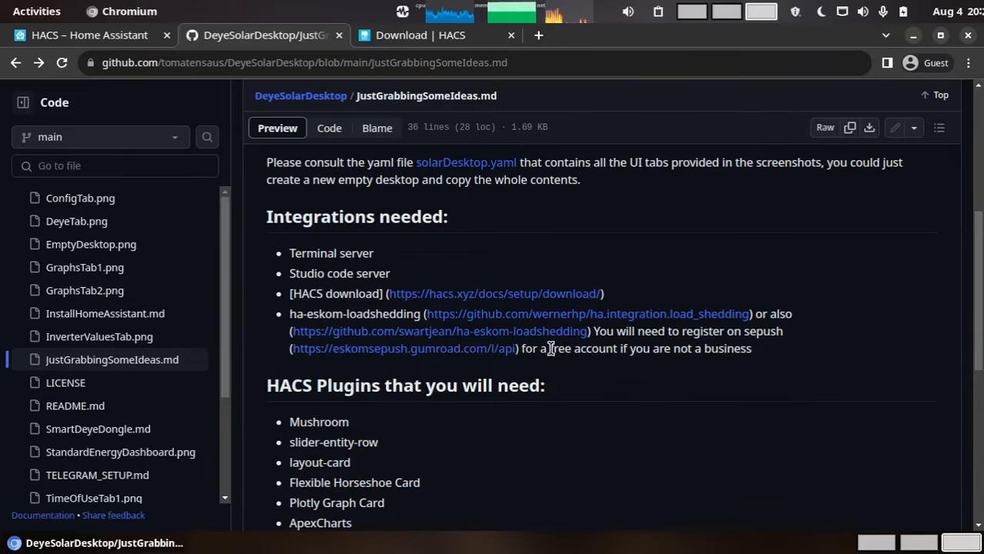
left_click_drag(551, 349, 686, 349)
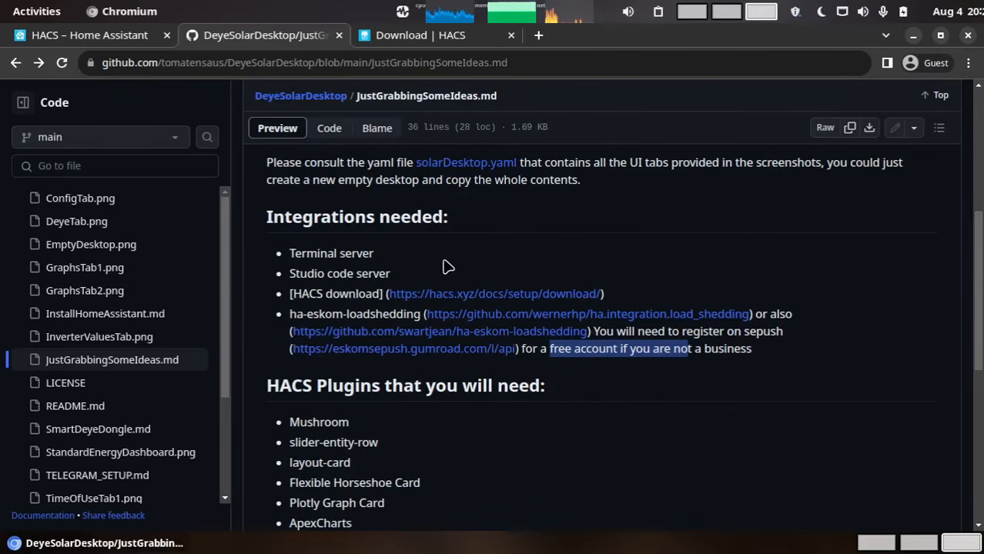
scroll(555, 262, "down", 3)
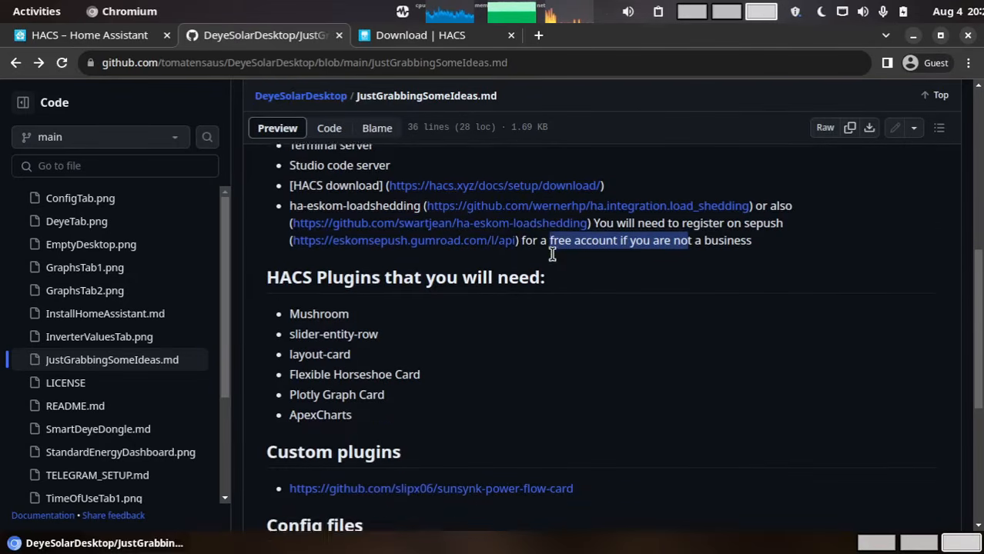
scroll(563, 264, "up", 1)
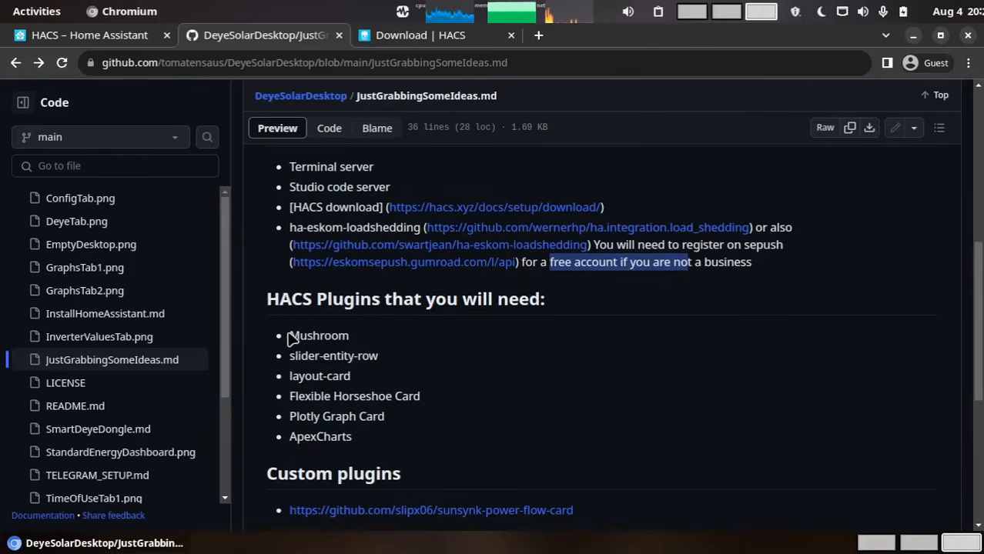
left_click_drag(290, 339, 397, 341)
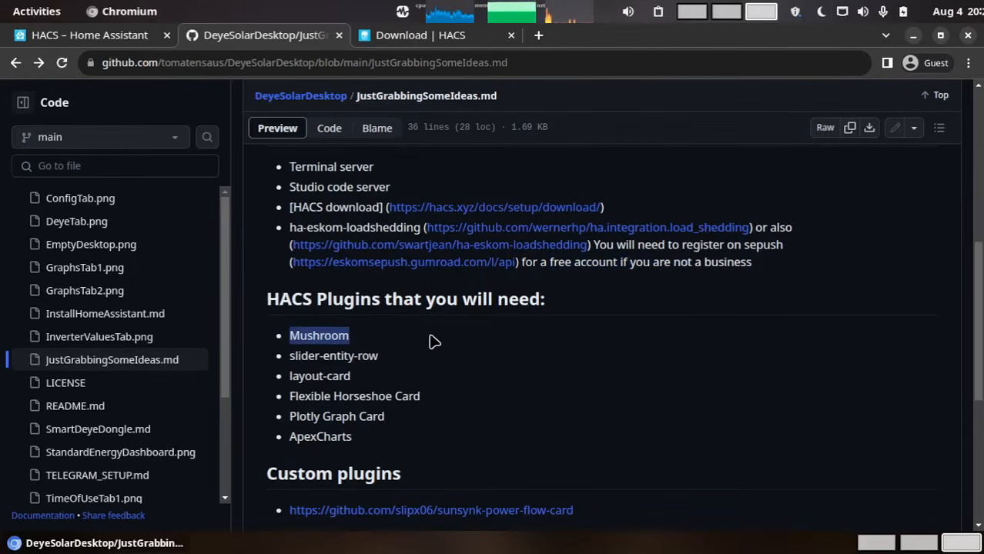
Return to Home Assistant and open the repository explorer in the Frontend section of HACS
key("ctrl+shift+Tab")
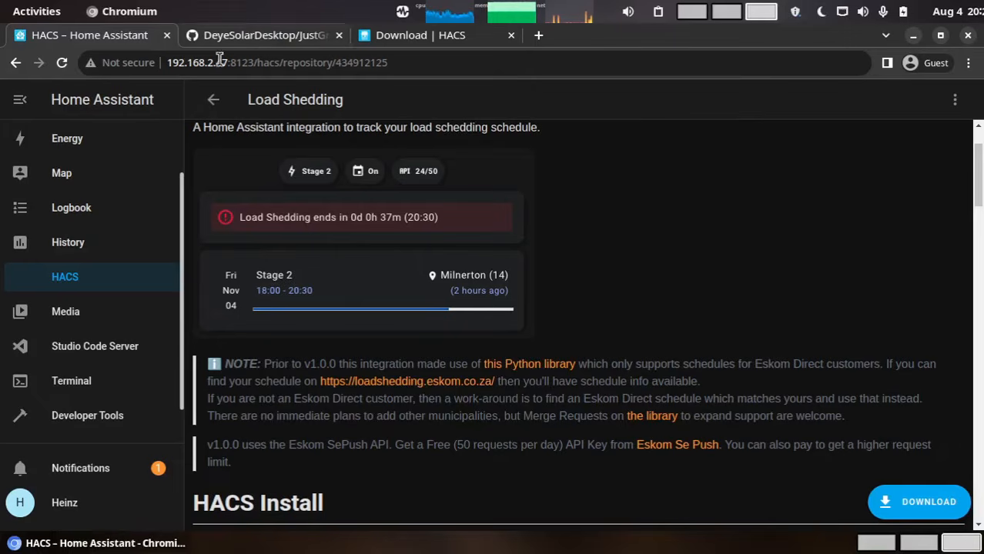
left_click(213, 100)
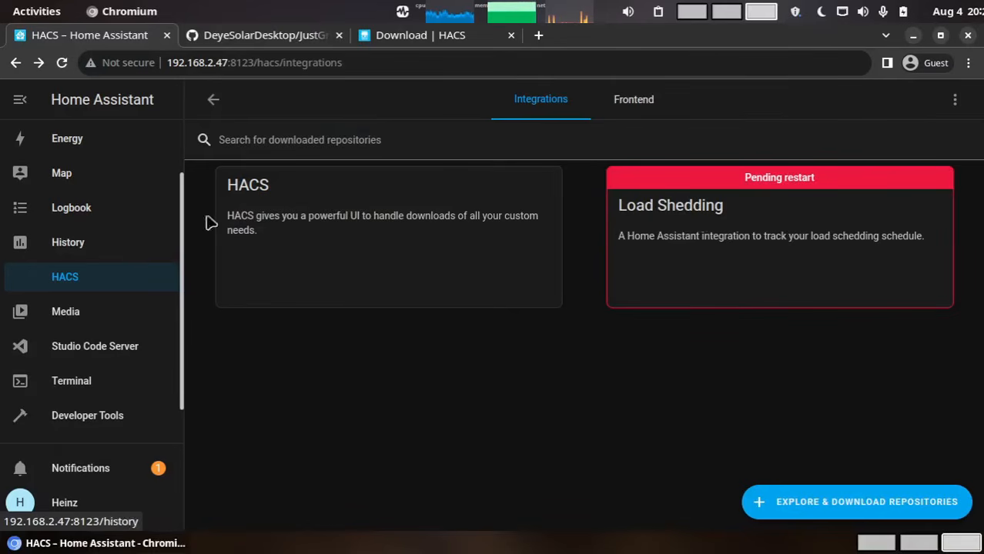
left_click(213, 100)
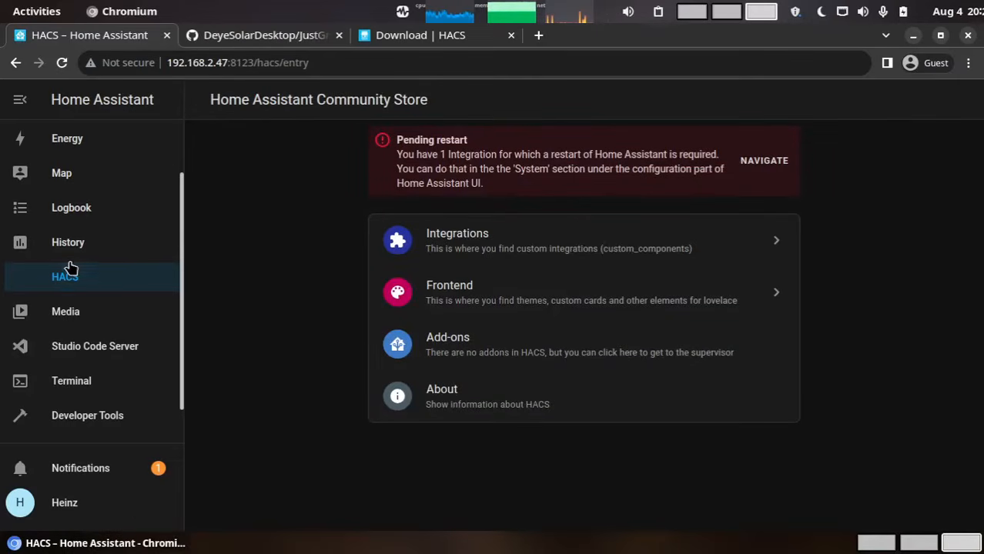
left_click(476, 289)
left_click(852, 502)
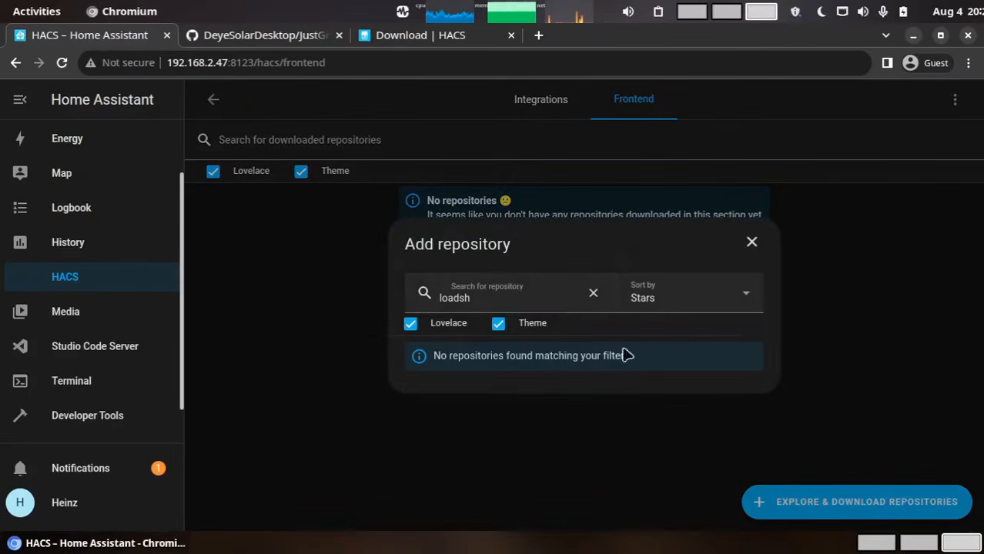
Replace the repository search text, including the stray pasted device activation code, with "mush" and open the Mushroom repository
left_click_drag(494, 297, 422, 296)
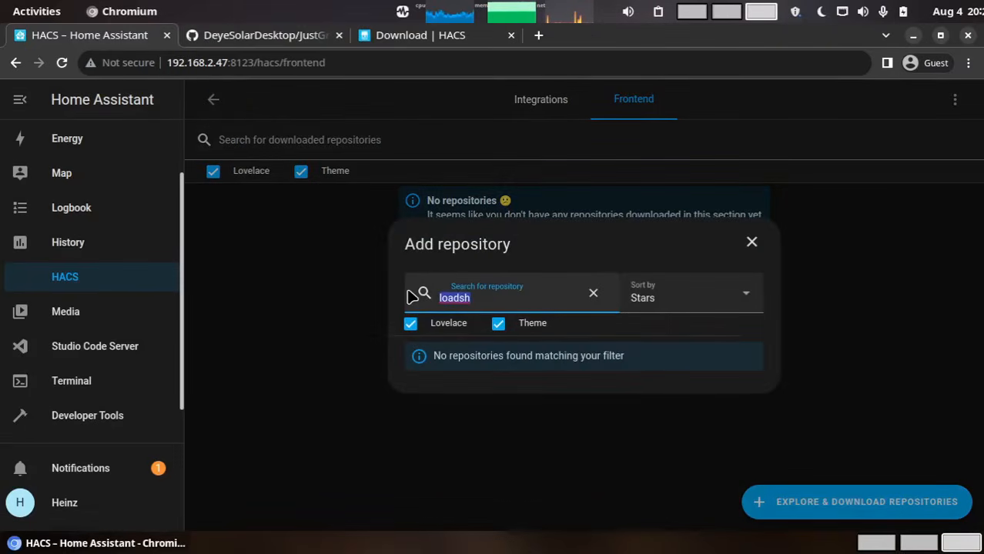
type("3333-C545")
key("ctrl+a")
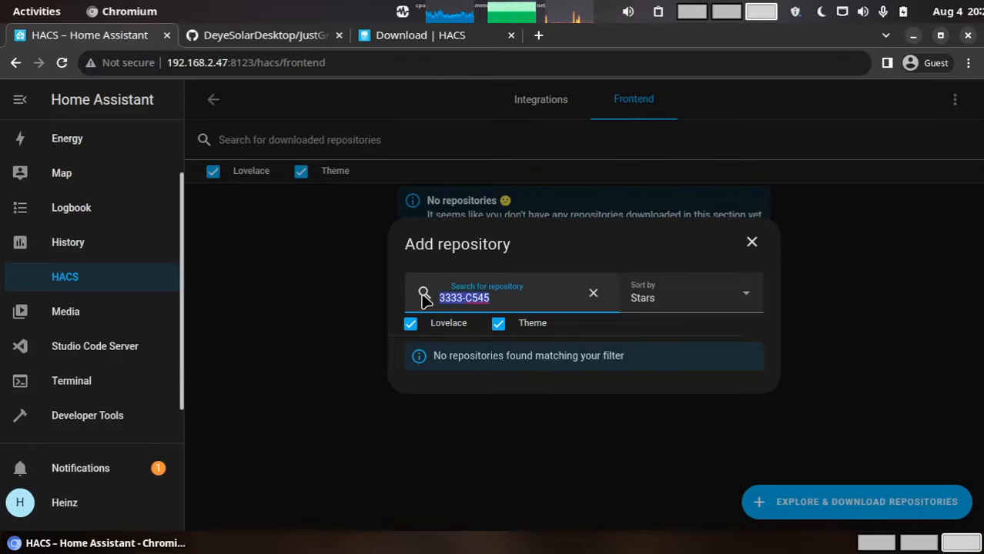
type("mush")
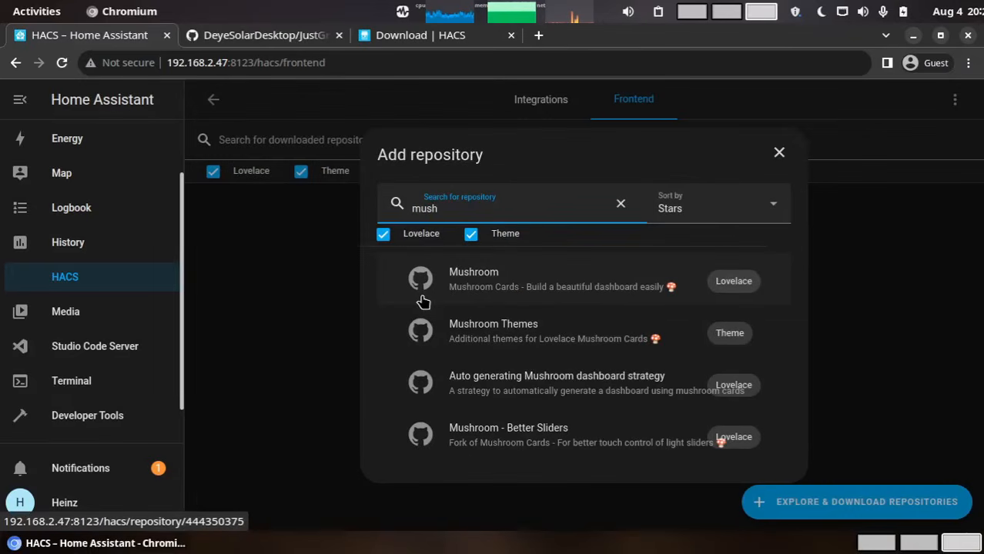
left_click(553, 282)
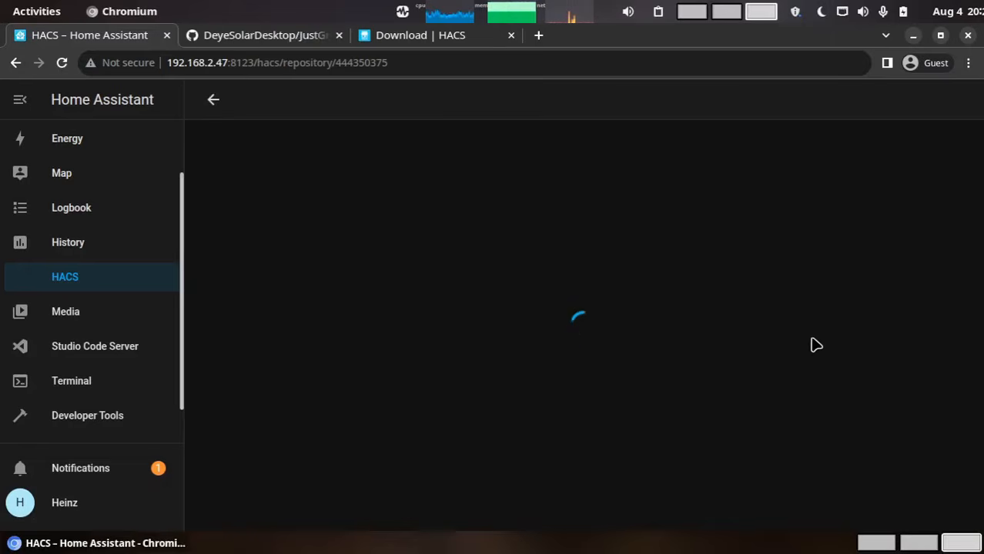
Download Mushroom v3.0.5 and reload the browser when offered, copying the plugin name slider-entity-row from the GitHub guide meanwhile
left_click(929, 503)
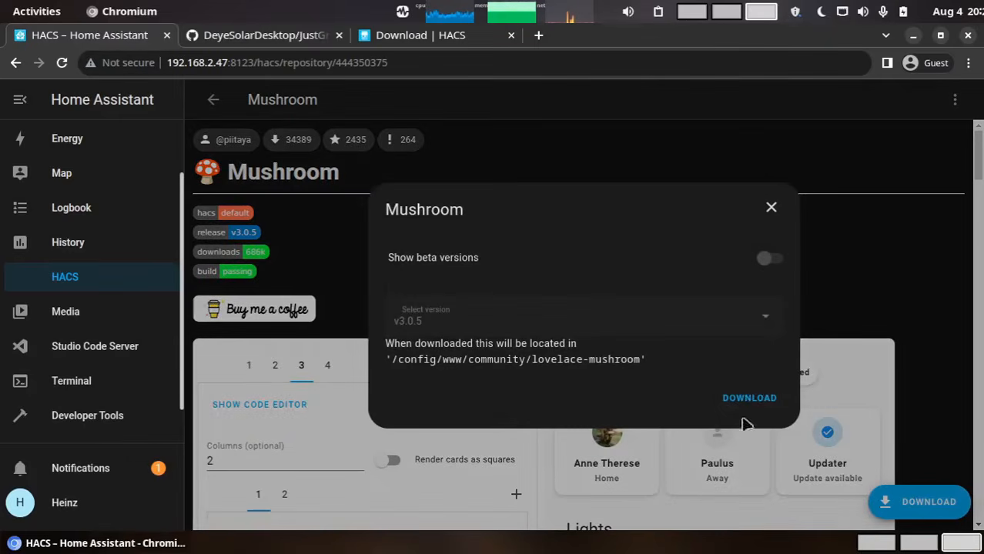
left_click(748, 396)
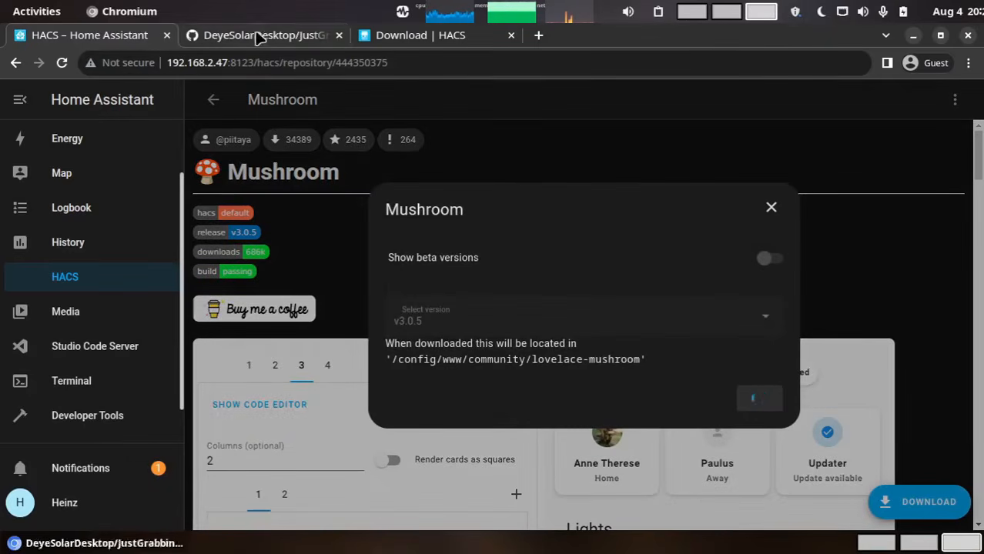
left_click(262, 36)
left_click_drag(289, 356, 380, 361)
key("ctrl+c")
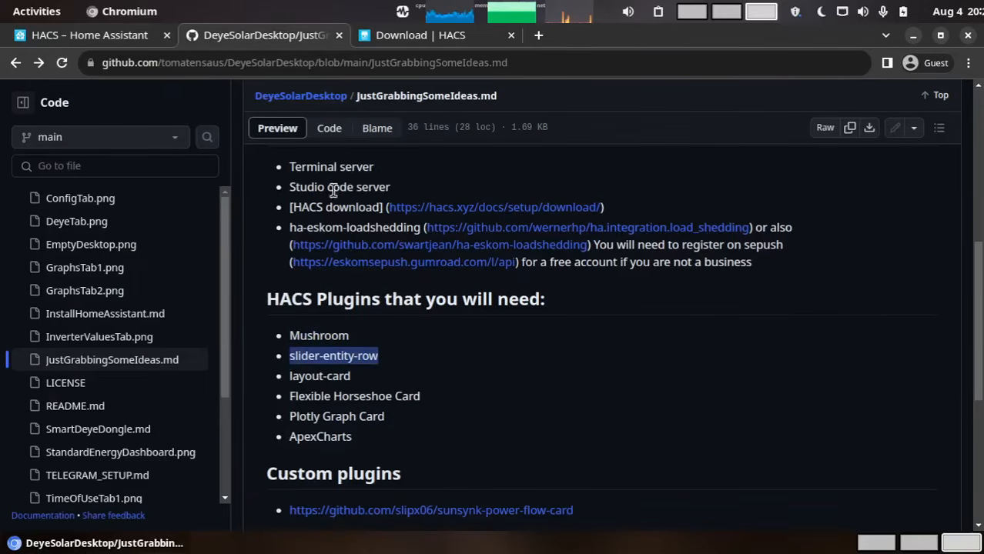
left_click(115, 35)
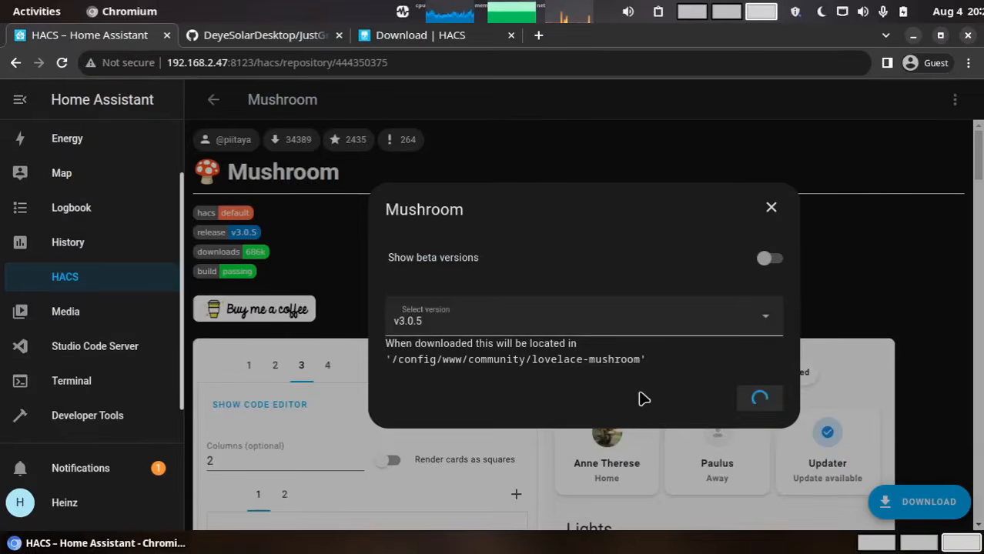
left_click(723, 350)
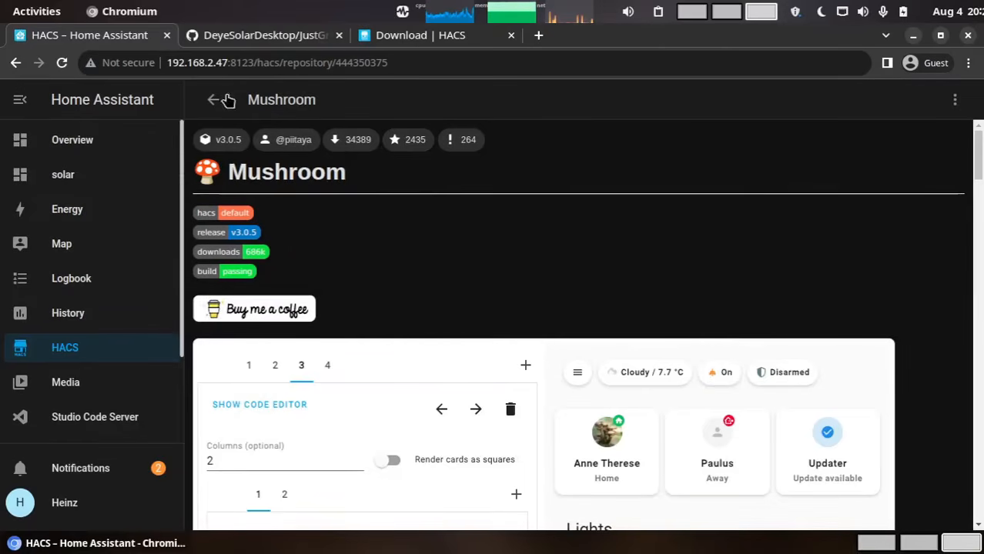
Search the HACS Frontend repositories for the copied name "slider-entity-row" and open that repository
left_click(72, 350)
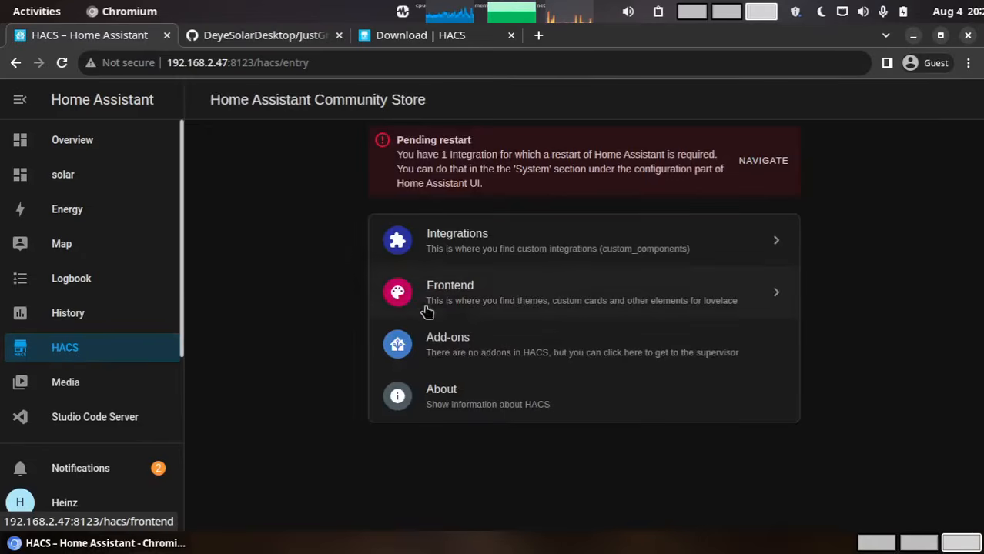
left_click(460, 291)
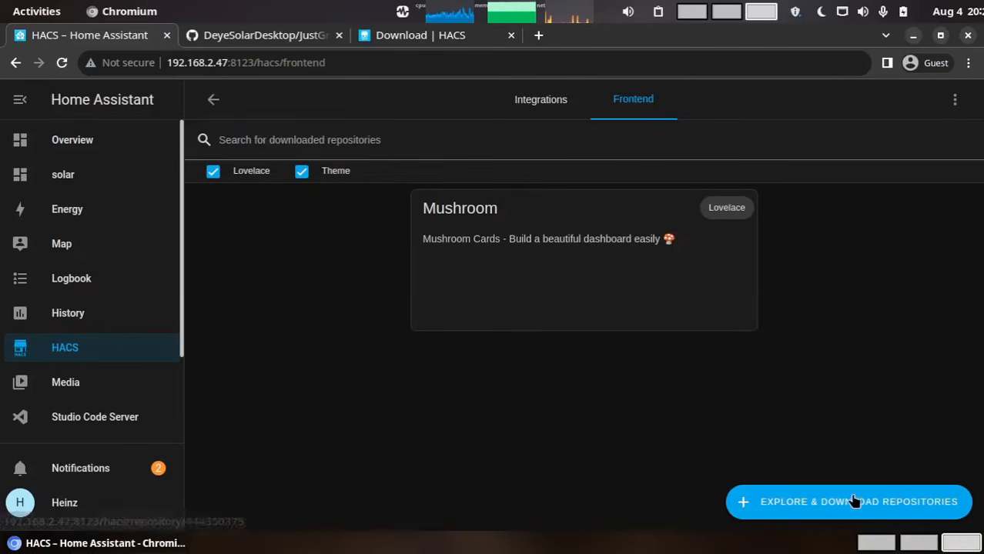
left_click(853, 500)
left_click(449, 235)
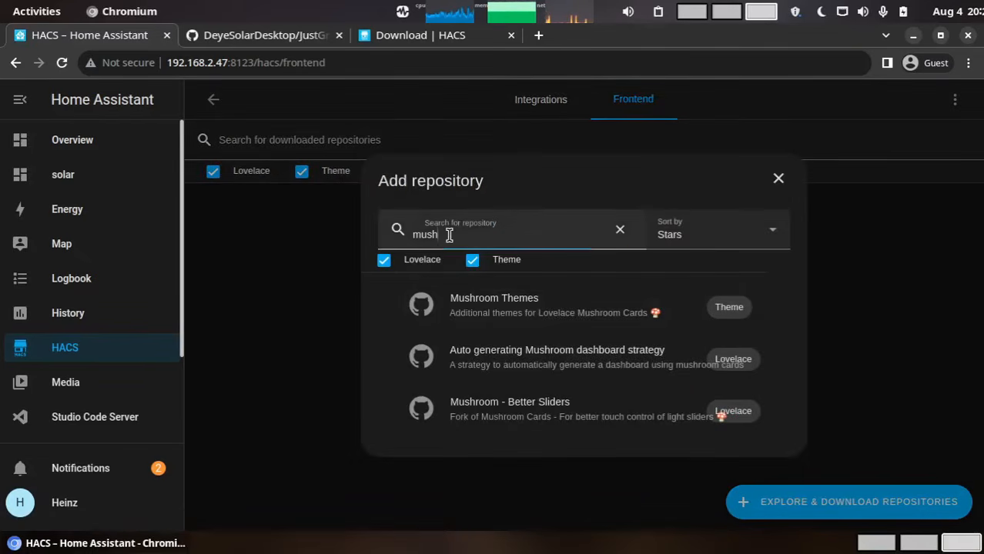
double_click(449, 235)
key("ctrl+v")
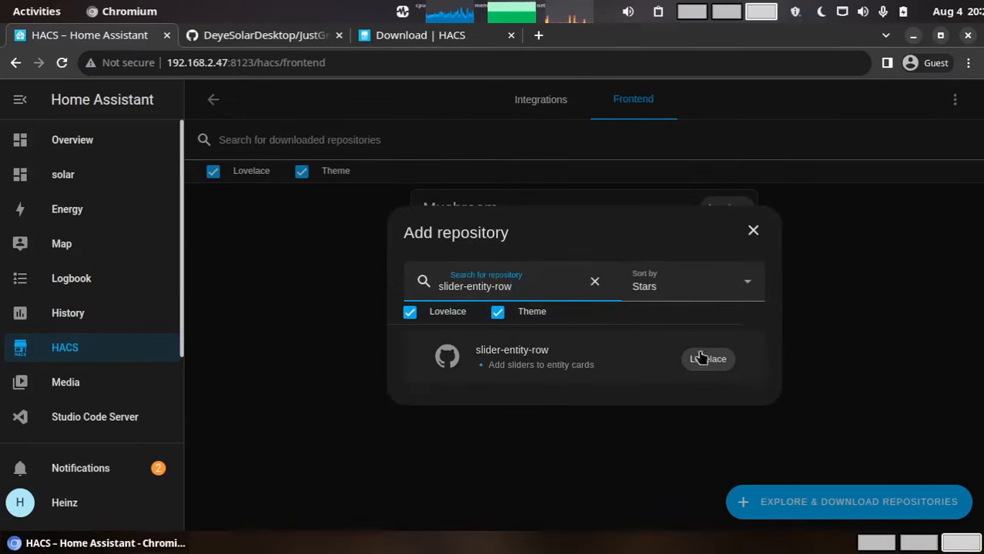
left_click(544, 359)
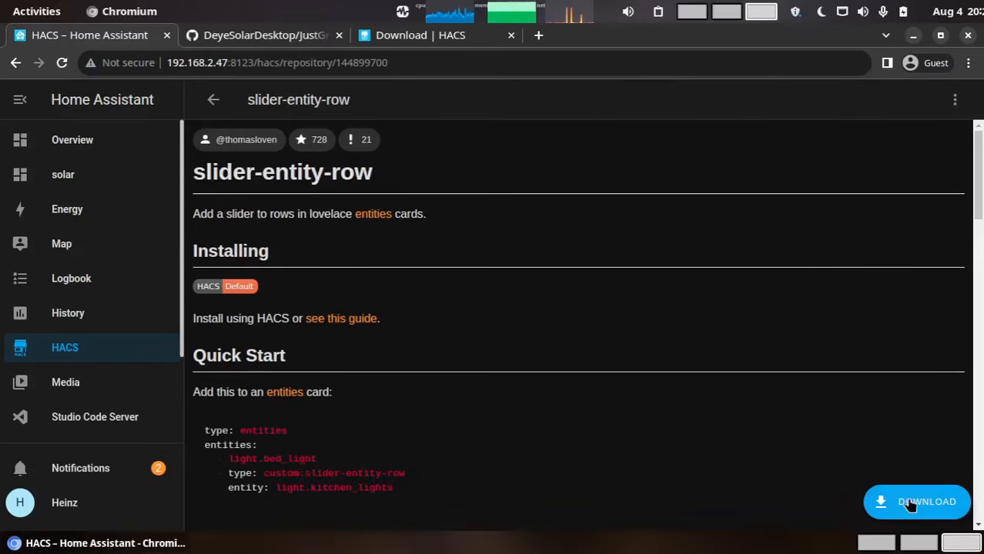
Download slider-entity-row 17.3.0 and reload the browser when offered, copying the plugin name layout-card from the GitHub guide meanwhile
left_click(910, 504)
left_click(741, 399)
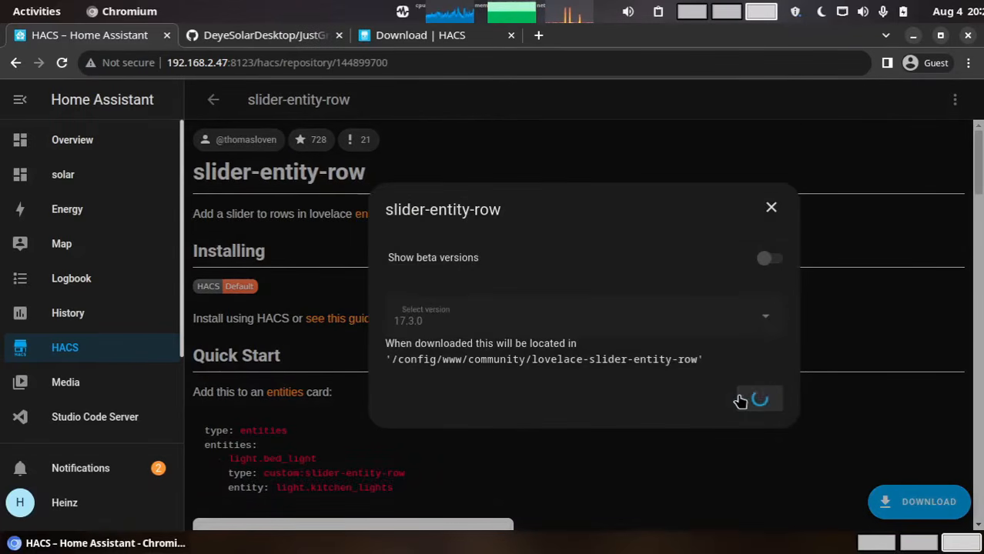
left_click(227, 37)
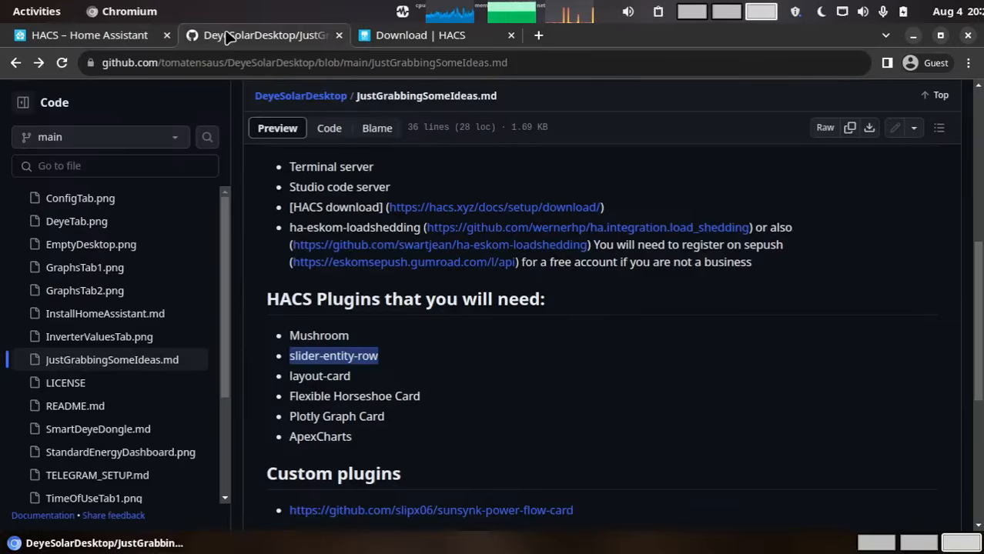
left_click_drag(291, 376, 354, 377)
key("ctrl+c")
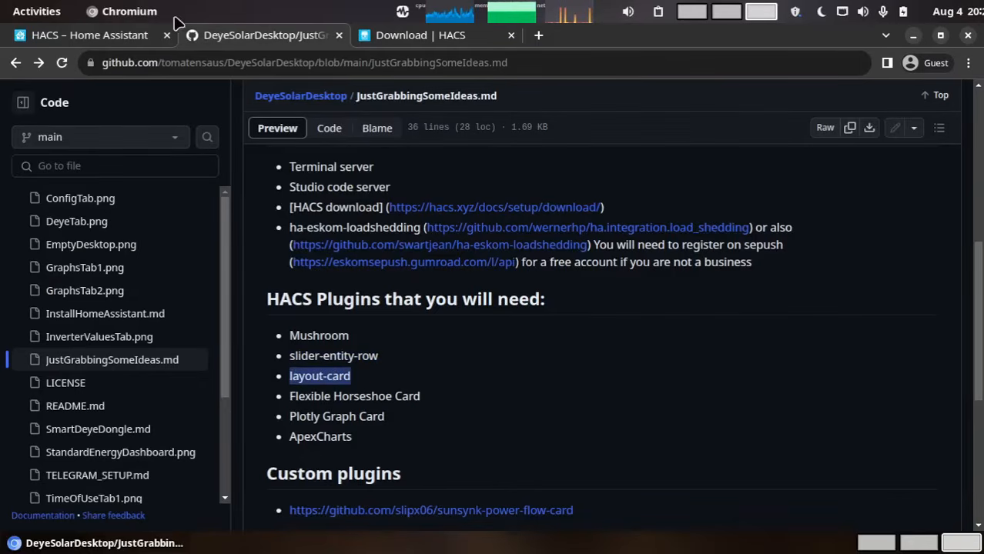
left_click(137, 37)
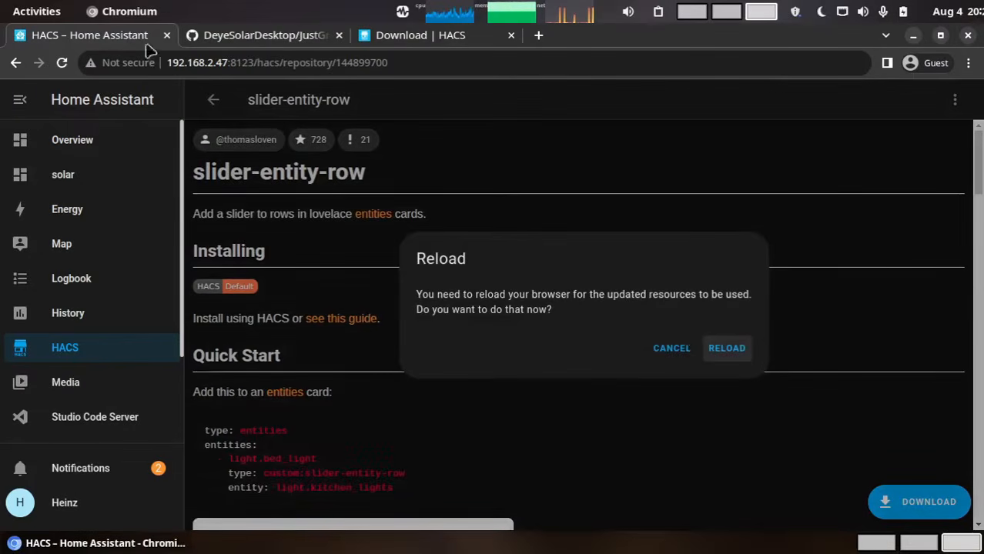
left_click(724, 348)
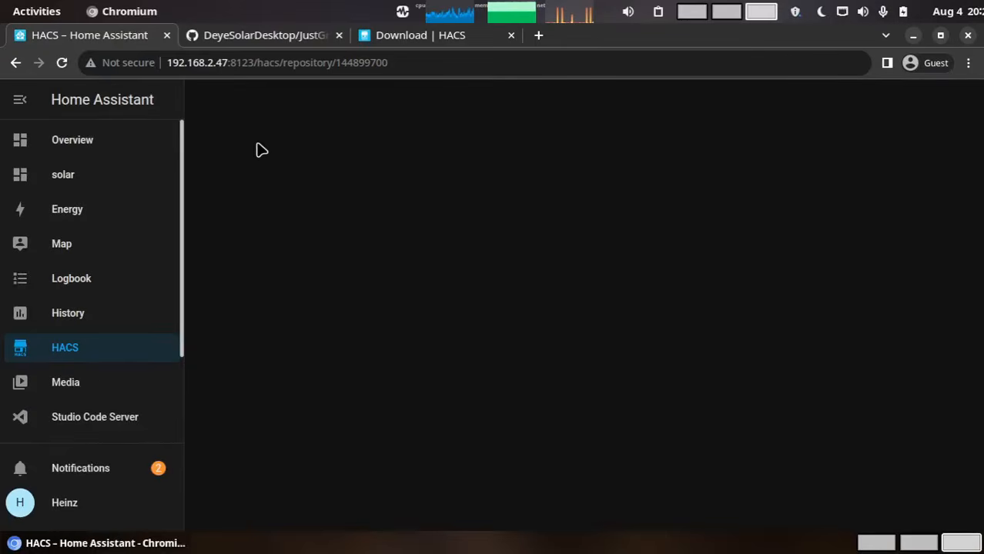
Search the HACS Frontend repositories for the copied name "layout-card" and open that repository
left_click(212, 102)
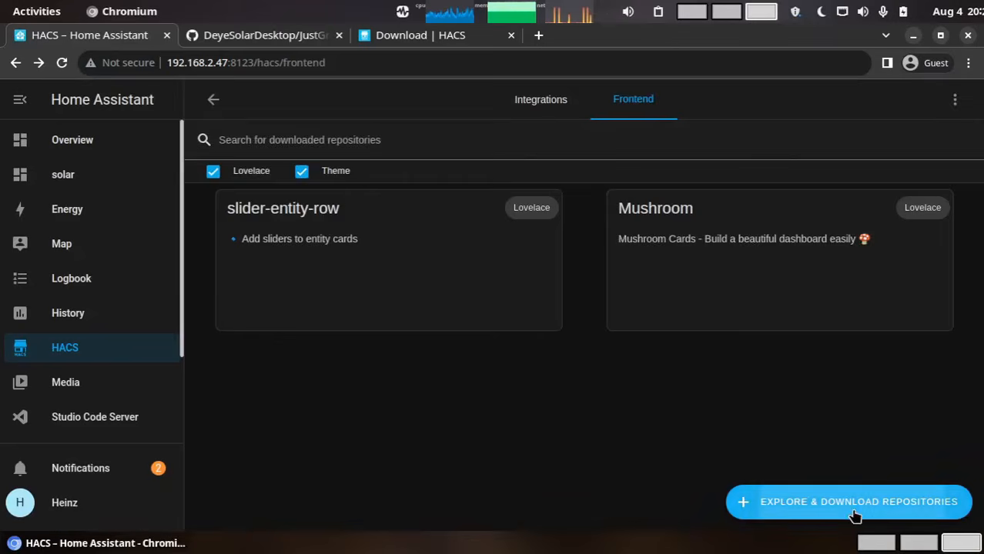
left_click(855, 514)
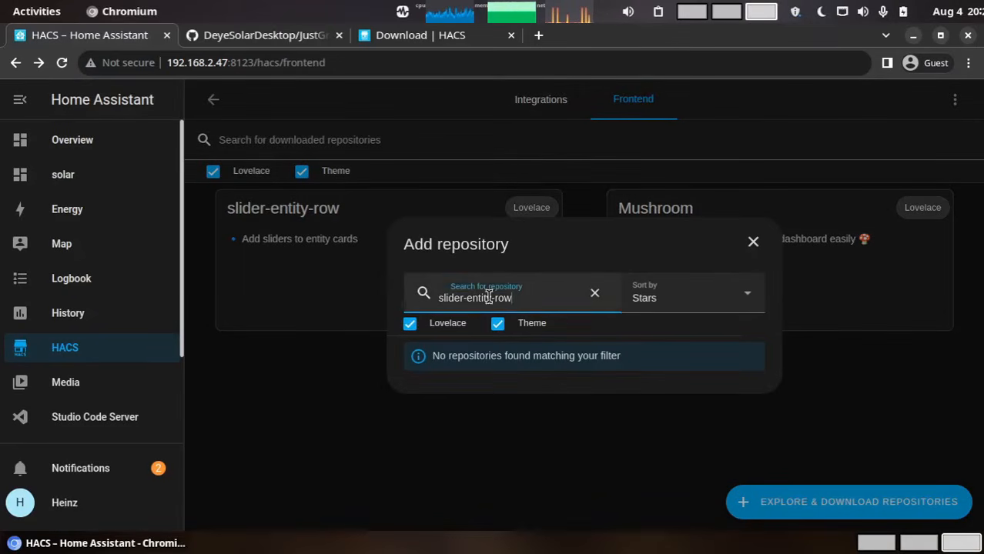
left_click_drag(488, 298, 394, 294)
key("ctrl+v")
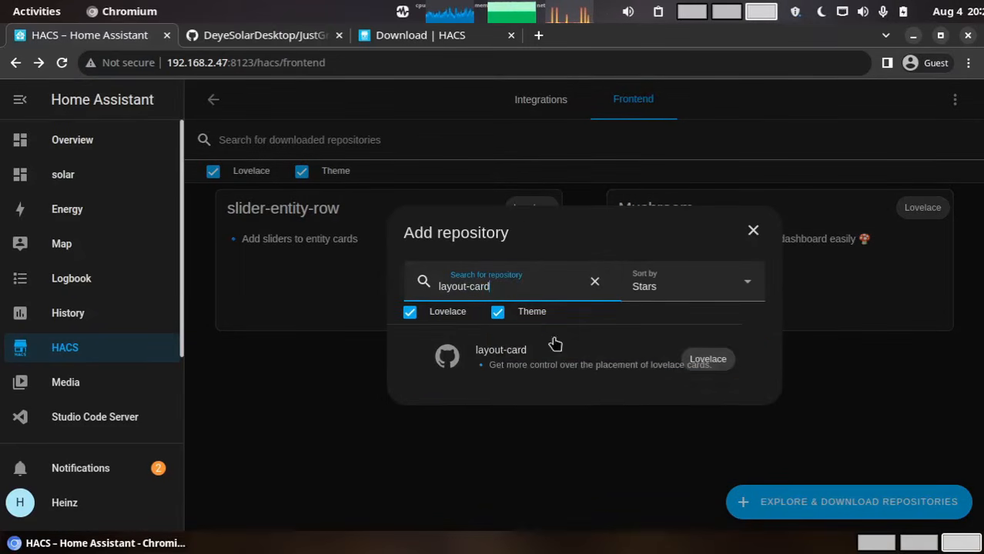
left_click(506, 363)
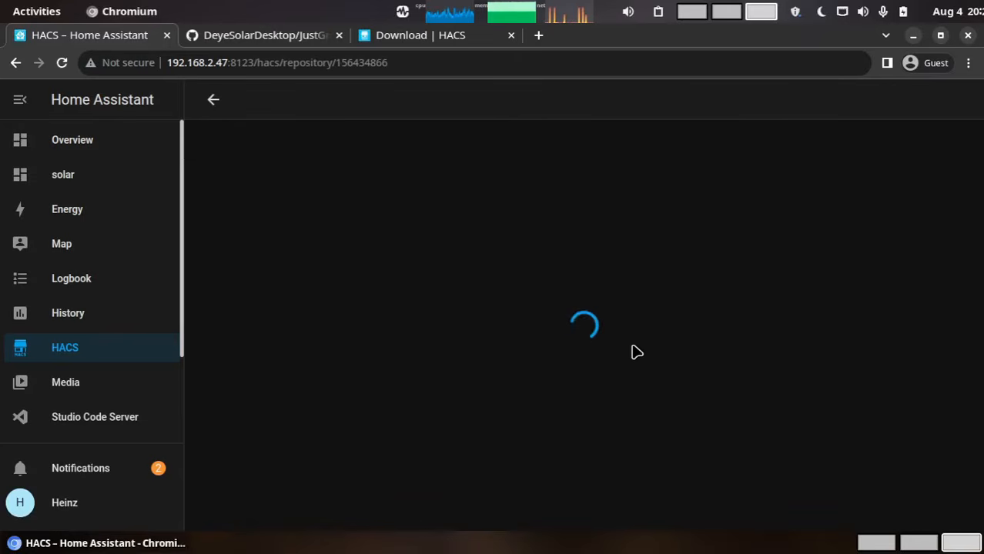
Download layout-card 2.4.4 with the browser reload, then return to the plugin list in the GitHub guide
left_click(918, 501)
left_click(751, 398)
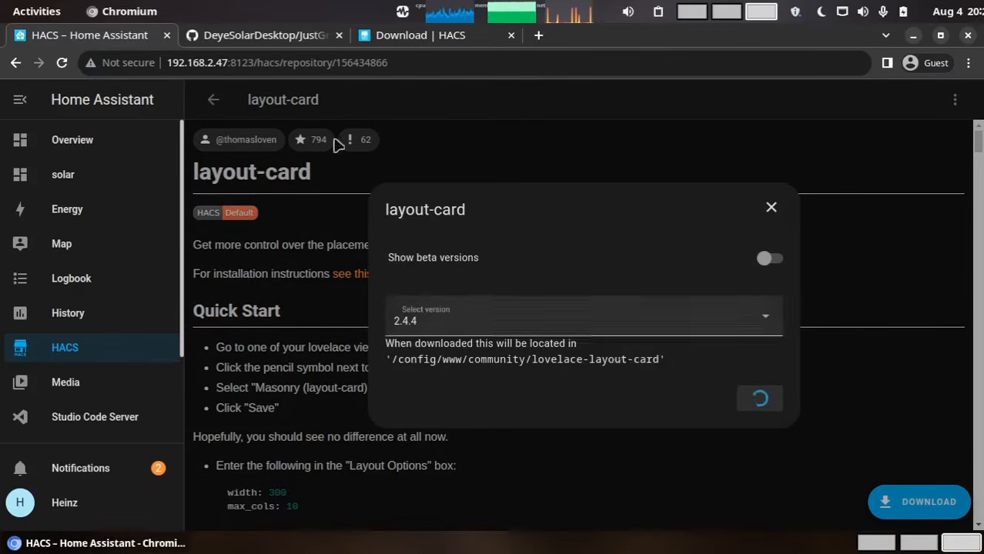
left_click(731, 352)
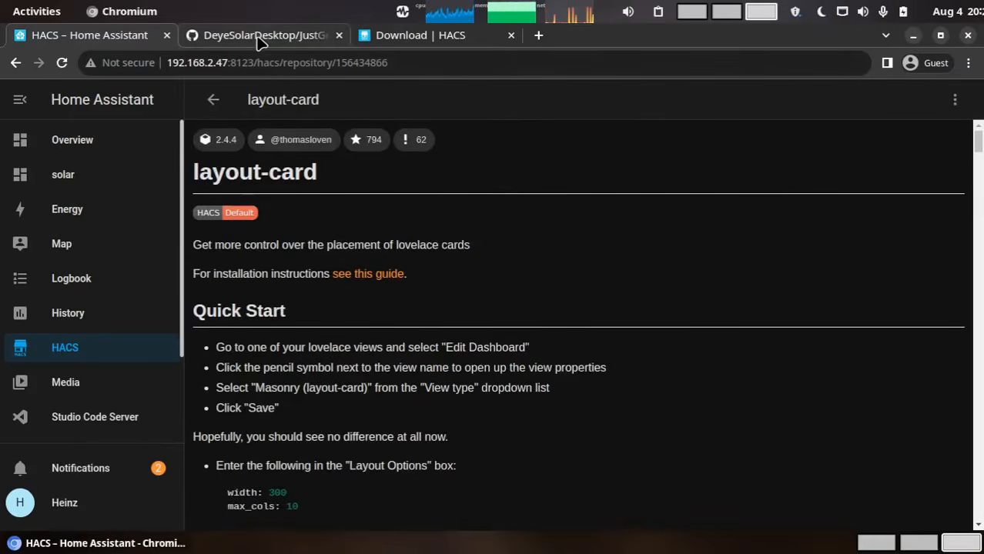
left_click(260, 39)
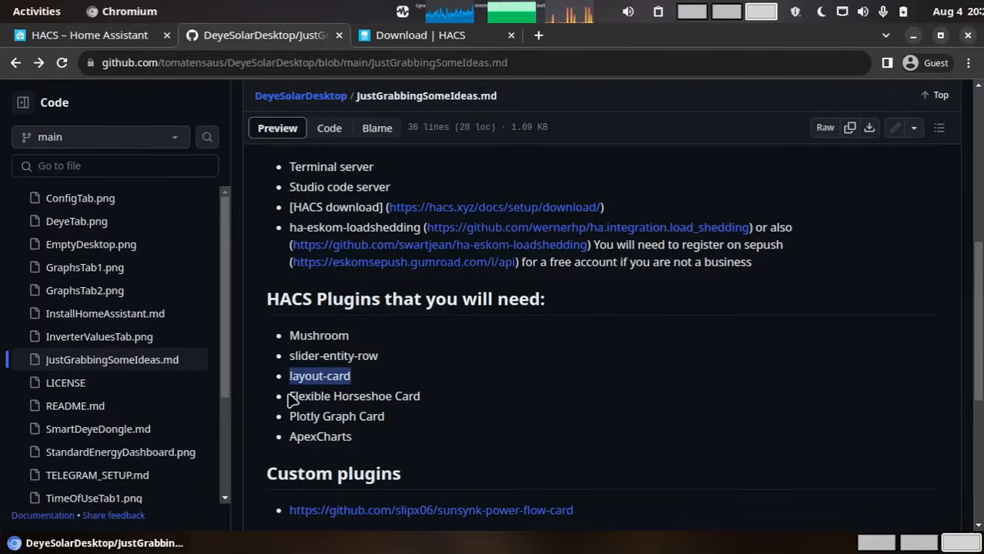
Copy the plugin name "Flexible Horseshoe Card" from the GitHub guide, search the HACS Frontend repositories for it and open Flexible Horseshoe Card for Lovelace
left_click_drag(291, 396, 424, 404)
key("ctrl+c")
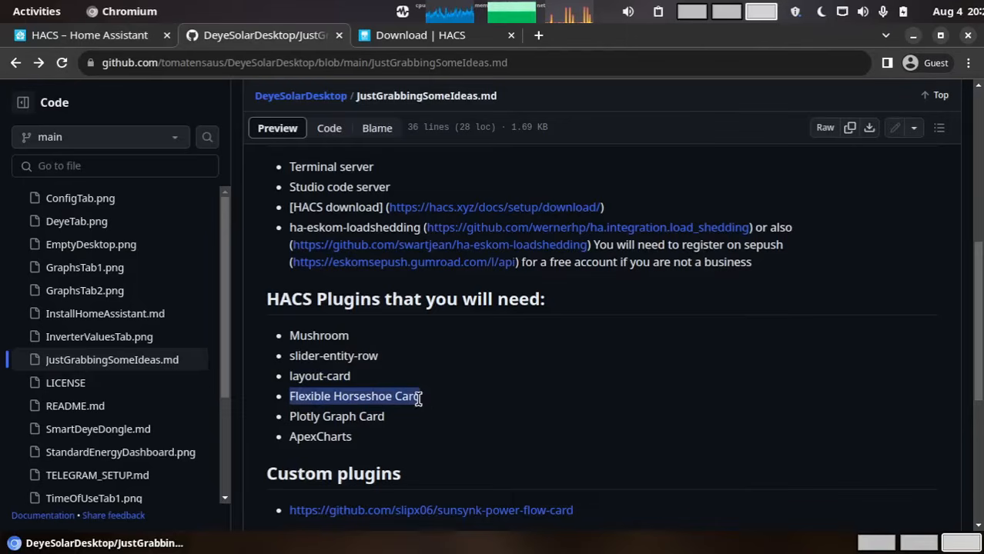
left_click(131, 36)
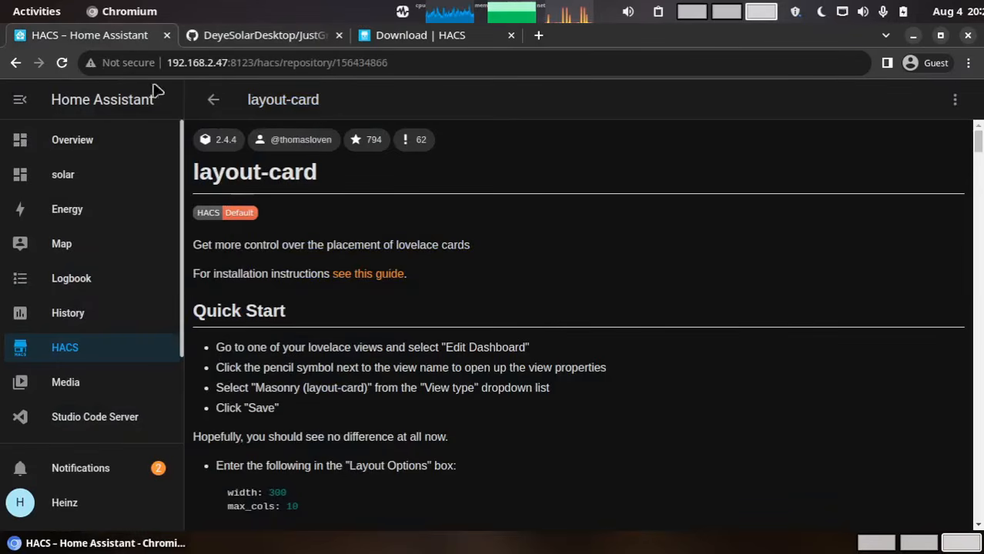
left_click(214, 101)
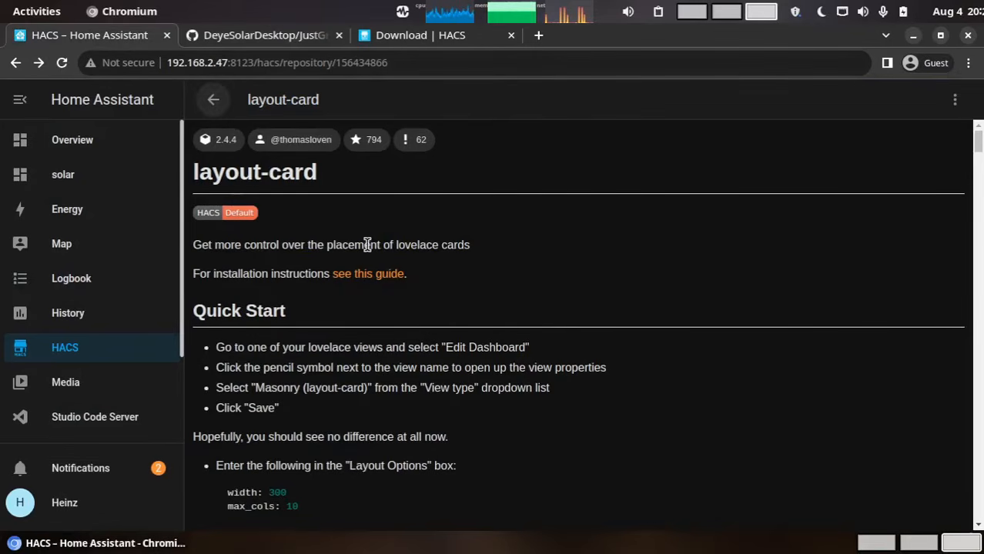
left_click(213, 100)
left_click(883, 502)
key("ctrl+v")
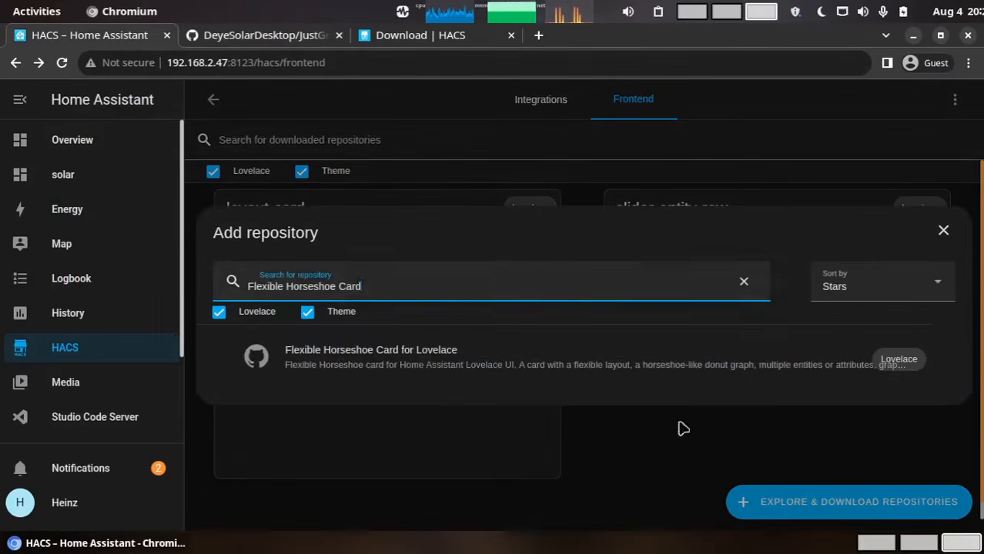
left_click(510, 358)
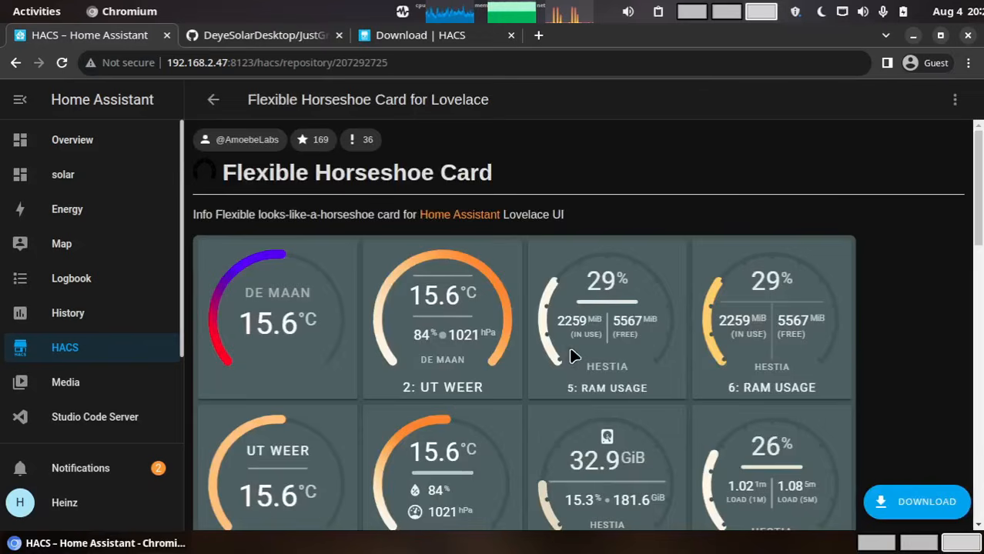
Download the Flexible Horseshoe Card and reload the browser when offered, copying the name "Plotly Graph Card" from the GitHub guide meanwhile
left_click(916, 501)
left_click(747, 398)
left_click(254, 34)
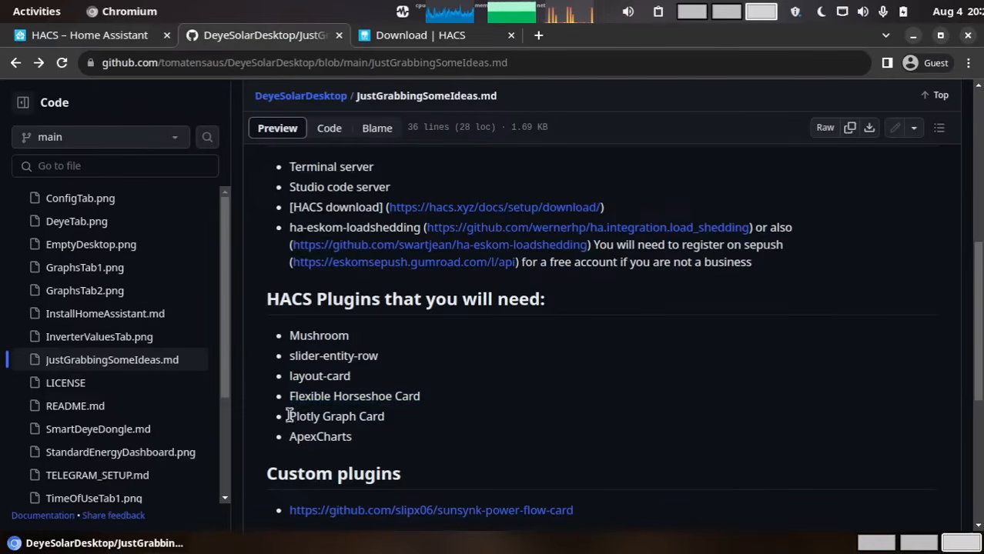
left_click_drag(289, 416, 387, 417)
key("ctrl+c")
left_click(97, 34)
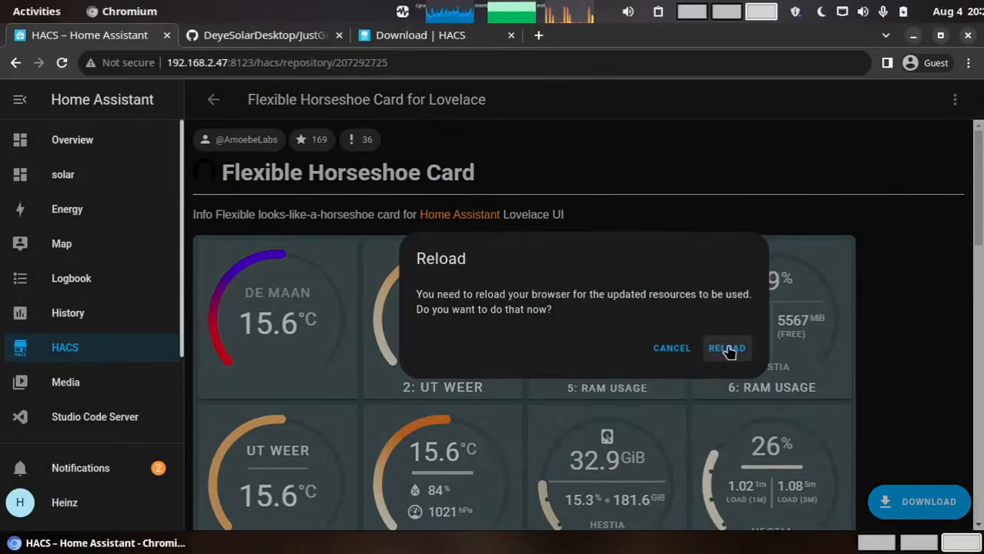
left_click(726, 348)
Search the HACS Frontend repositories for the copied name "Plotly Graph Card" and open that repository
left_click(213, 102)
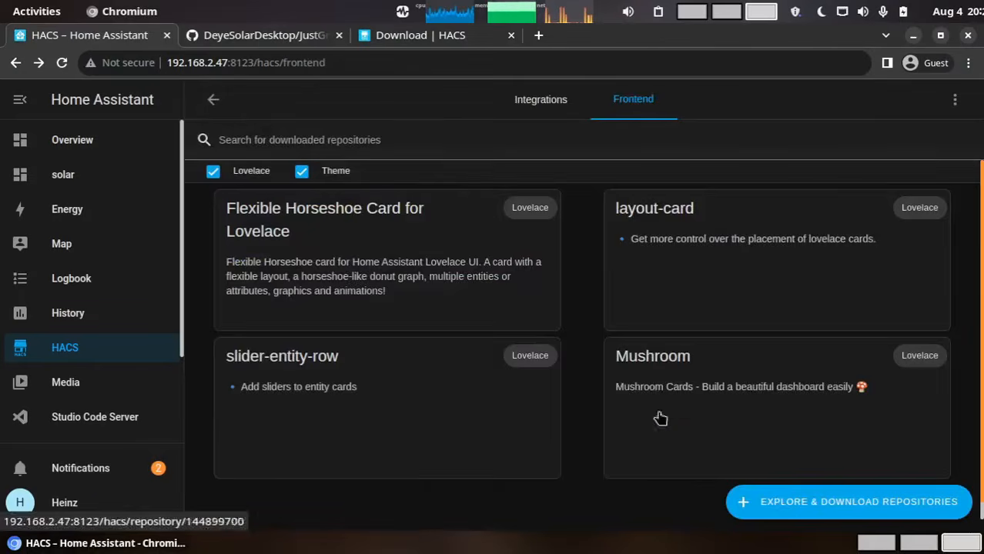
left_click(804, 498)
left_click_drag(567, 297, 383, 289)
key("ctrl+v")
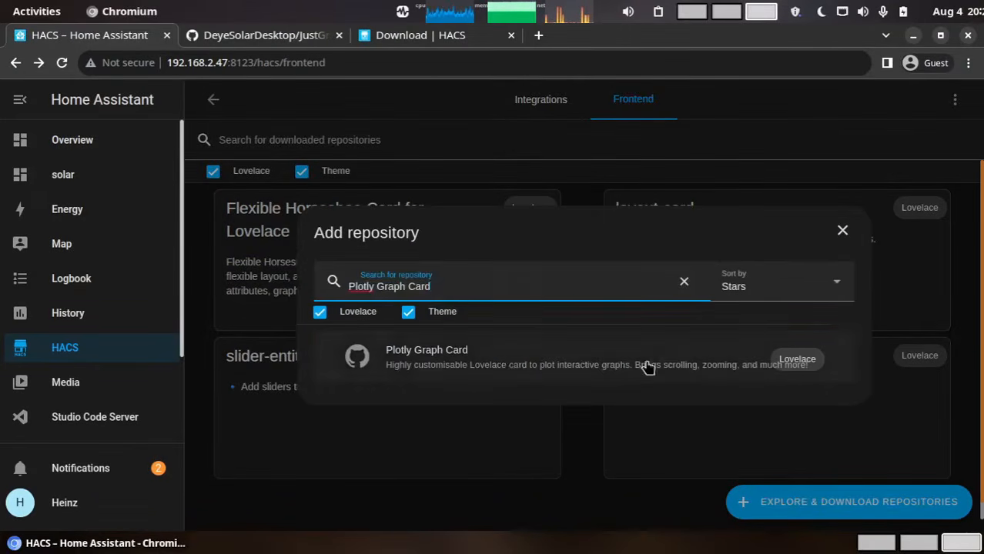
left_click(651, 368)
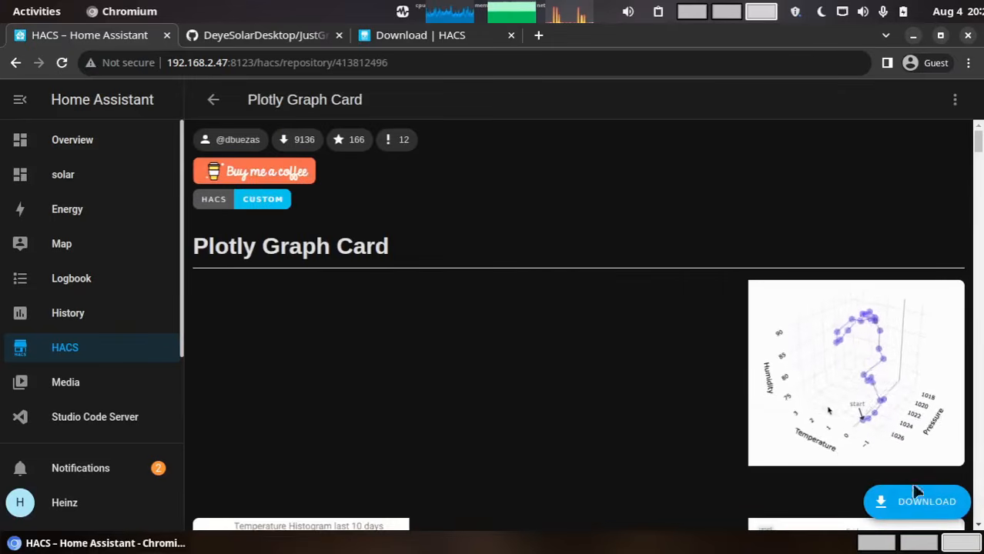
Download Plotly Graph Card v3.3.3 and reload the browser when offered, copying the plugin name ApexCharts from the GitHub guide meanwhile
left_click(916, 499)
left_click(738, 402)
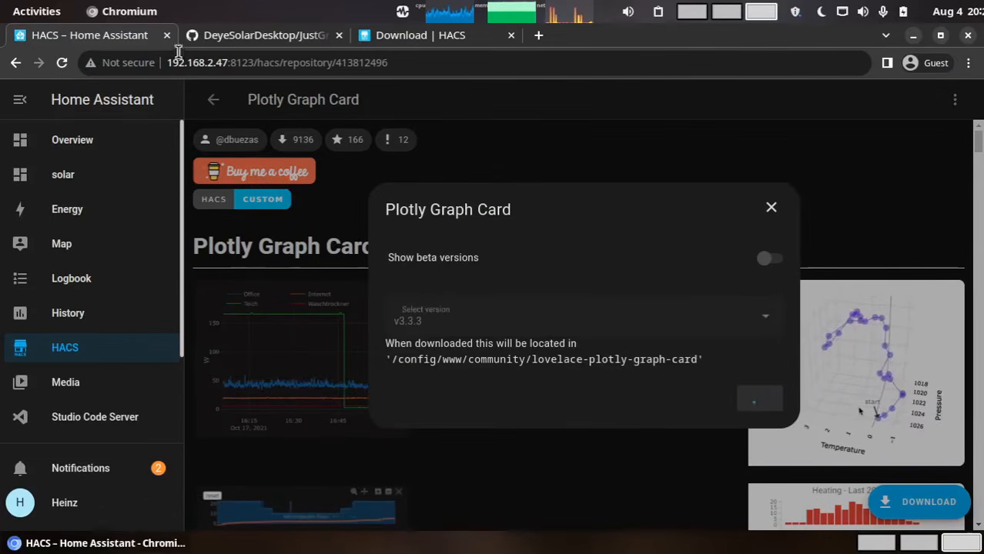
left_click(226, 40)
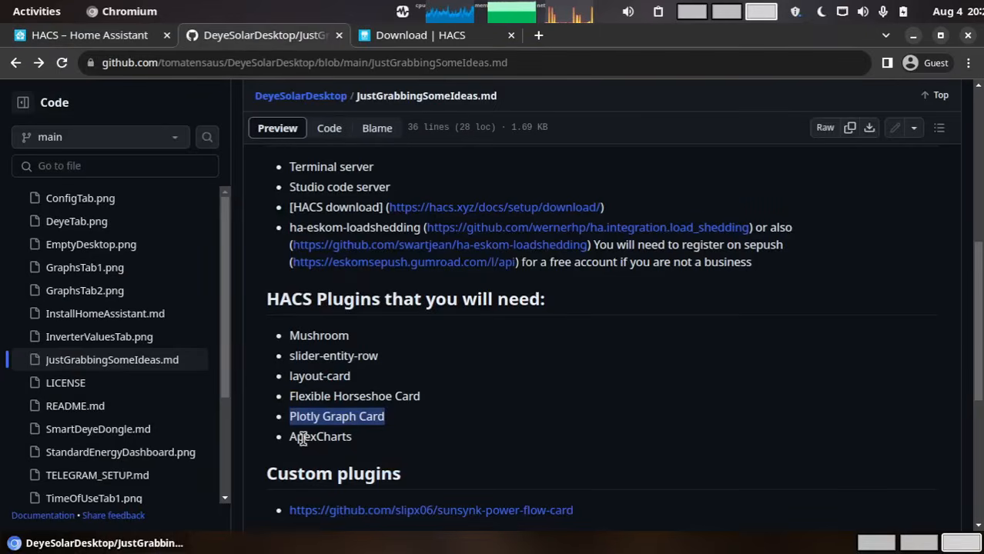
left_click_drag(291, 439, 349, 439)
key("ctrl+c")
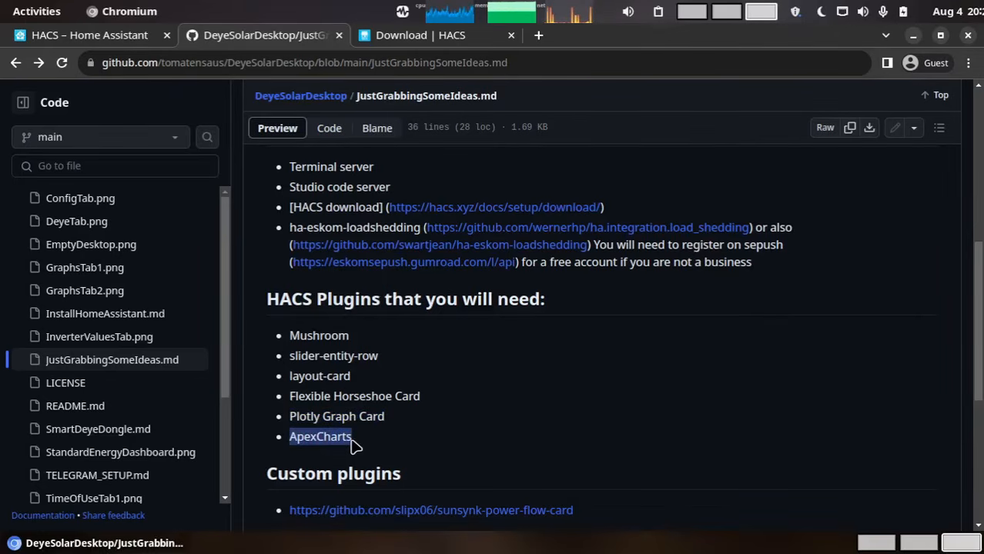
left_click(131, 37)
left_click(724, 347)
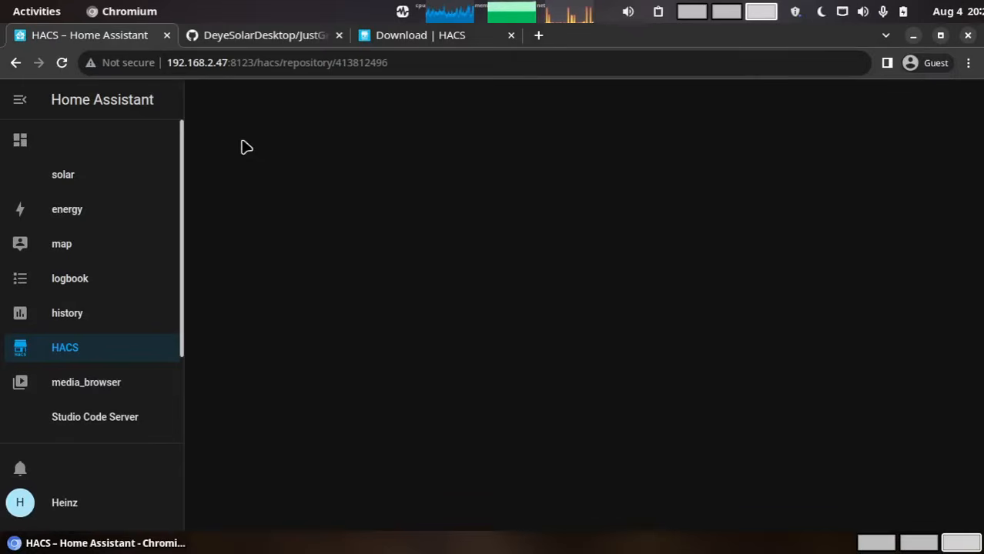
Search the HACS Frontend repositories for the copied name "ApexCharts" and open the apexcharts-card repository
left_click(213, 100)
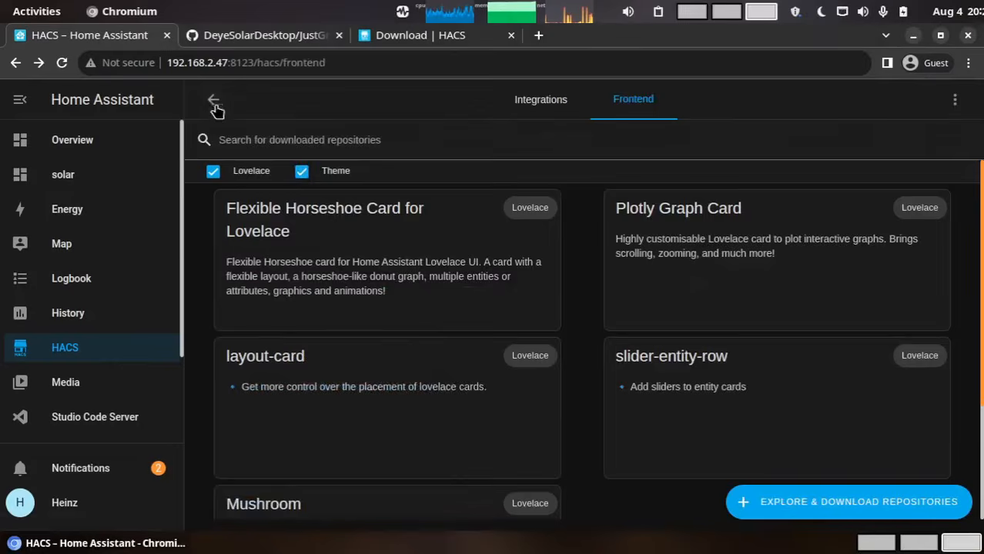
left_click(795, 501)
left_click_drag(524, 291, 399, 291)
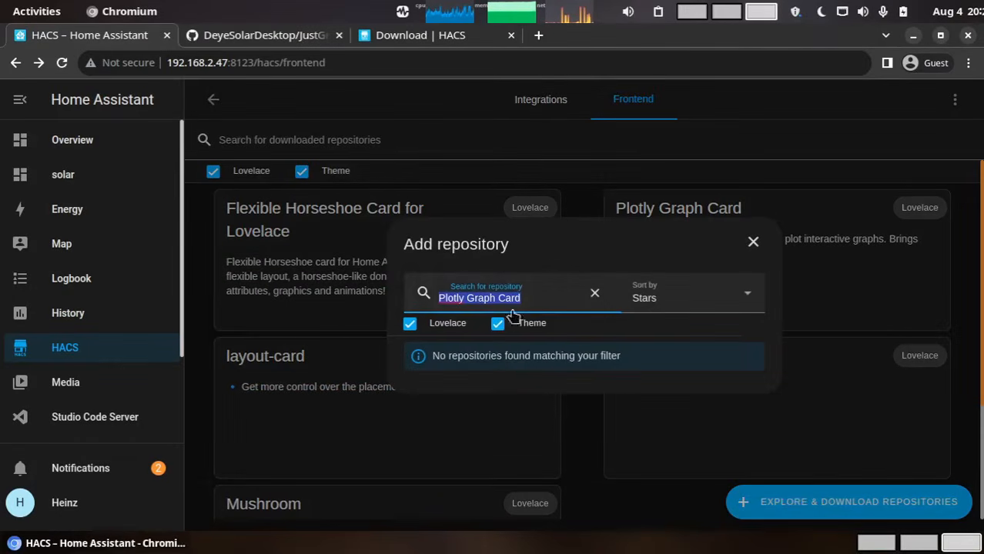
key("ctrl+v")
left_click(462, 358)
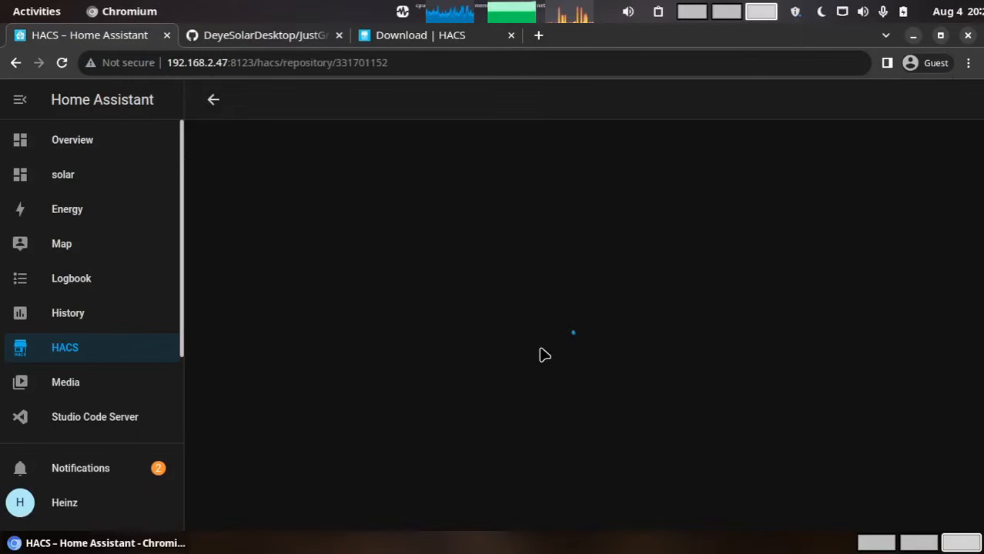
Download apexcharts-card v2.0.4 and reload the browser when offered
left_click(918, 502)
left_click(758, 398)
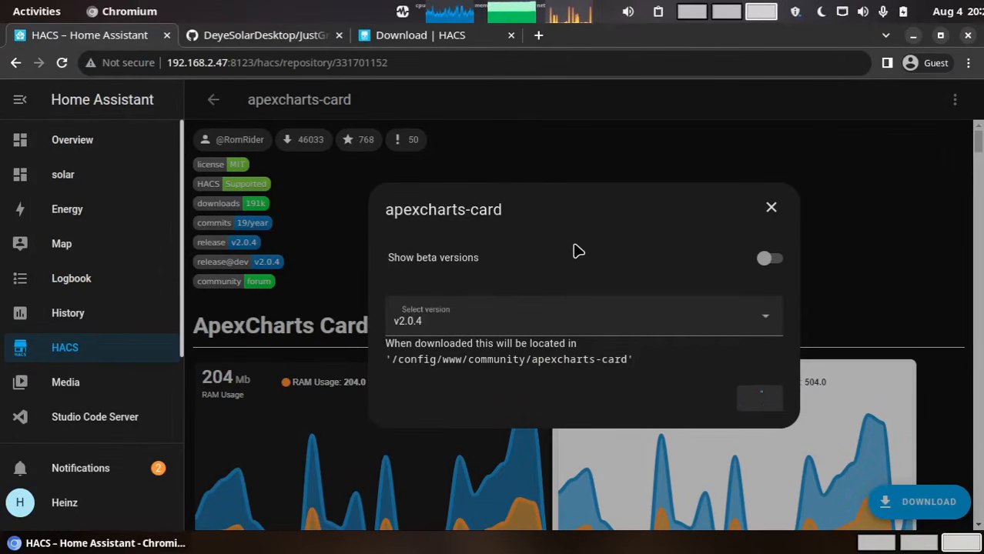
left_click(729, 351)
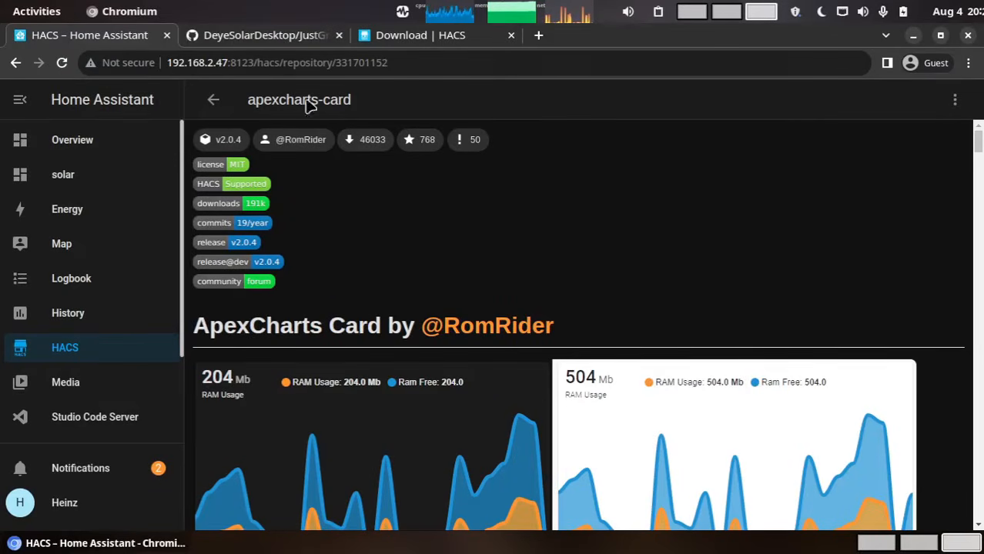
Open the guide's sunsynk-power-flow-card custom plugin link in a new tab and copy the repository's HTTPS clone URL
left_click(254, 35)
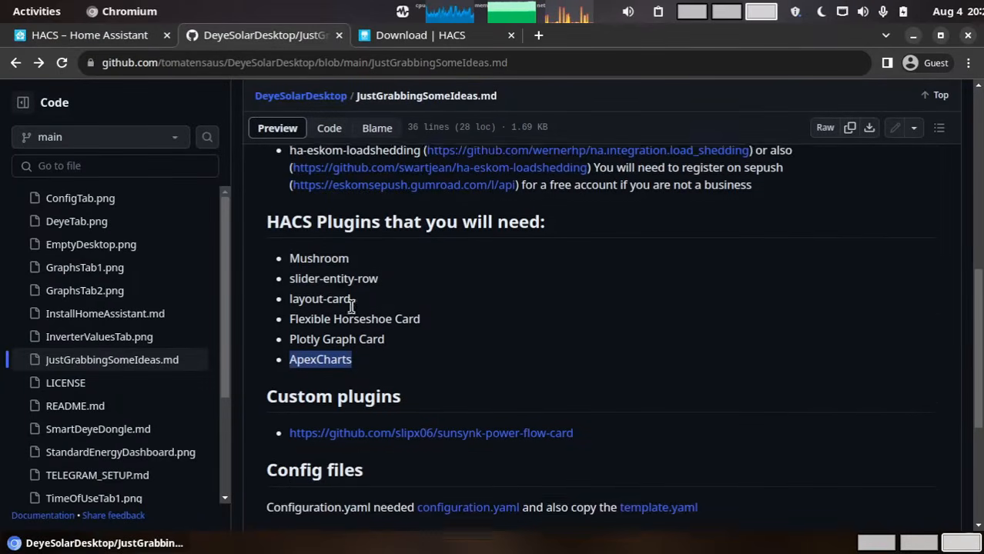
scroll(394, 341, "down", 2)
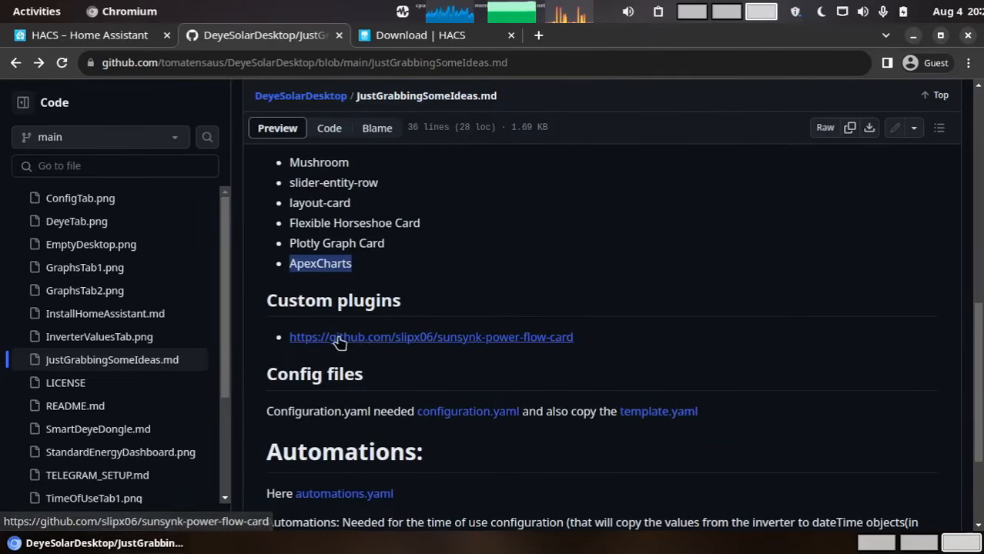
right_click(389, 340)
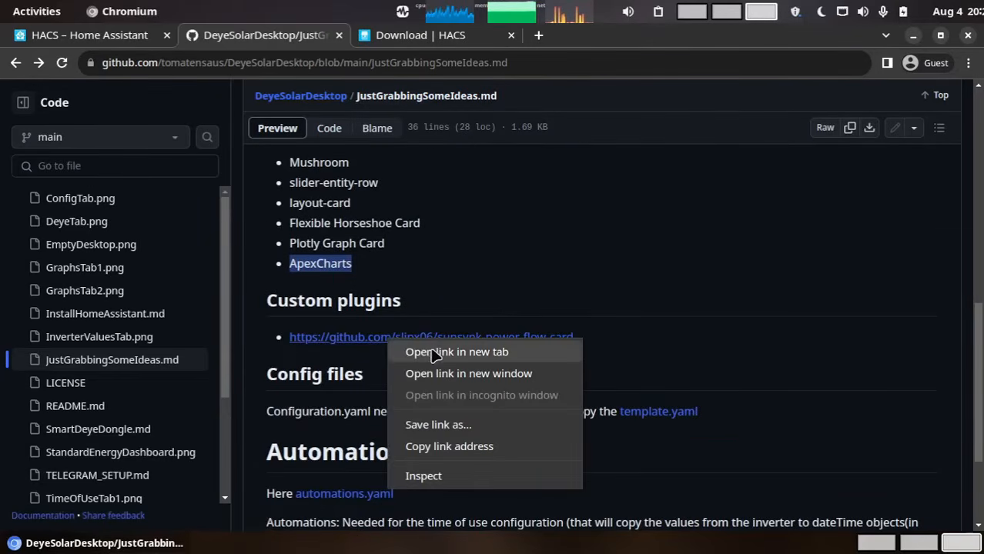
left_click(484, 356)
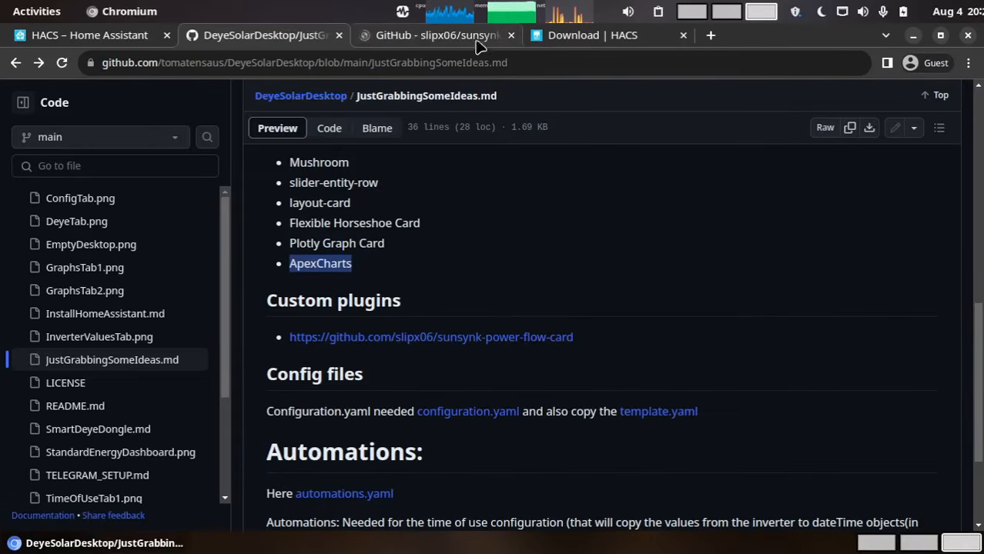
left_click(432, 36)
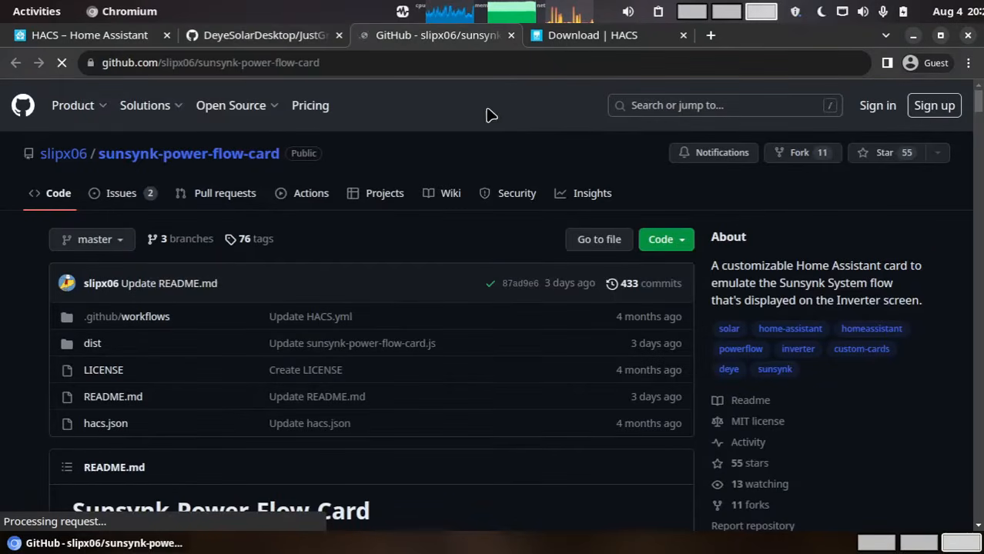
left_click(681, 241)
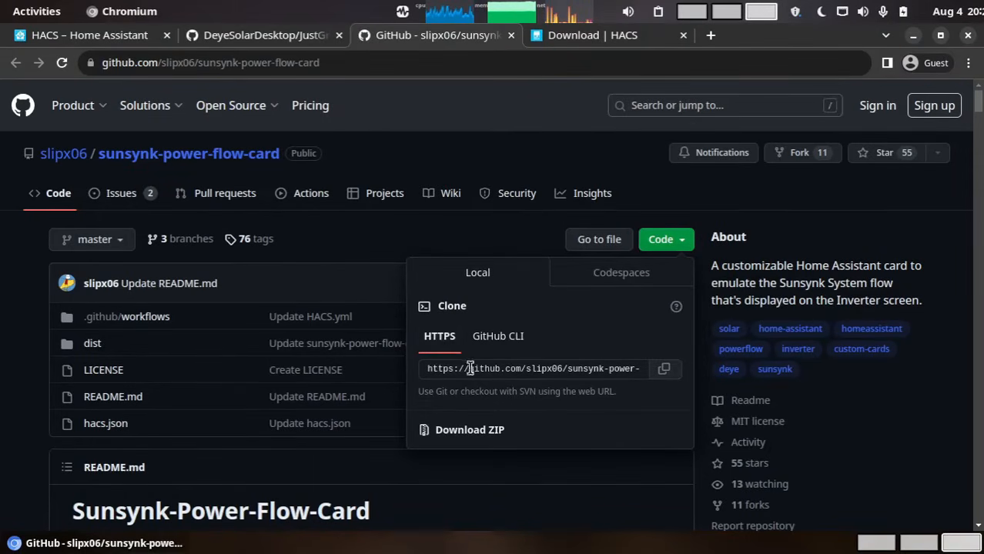
left_click(663, 373)
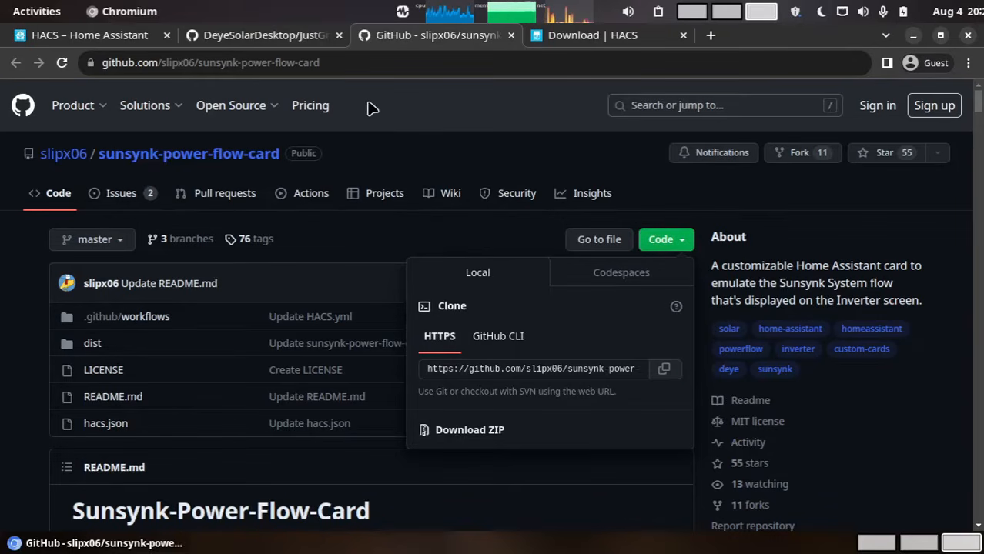
Return to Home Assistant and open the Custom repositories dialog for the HACS Frontend section
left_click(108, 36)
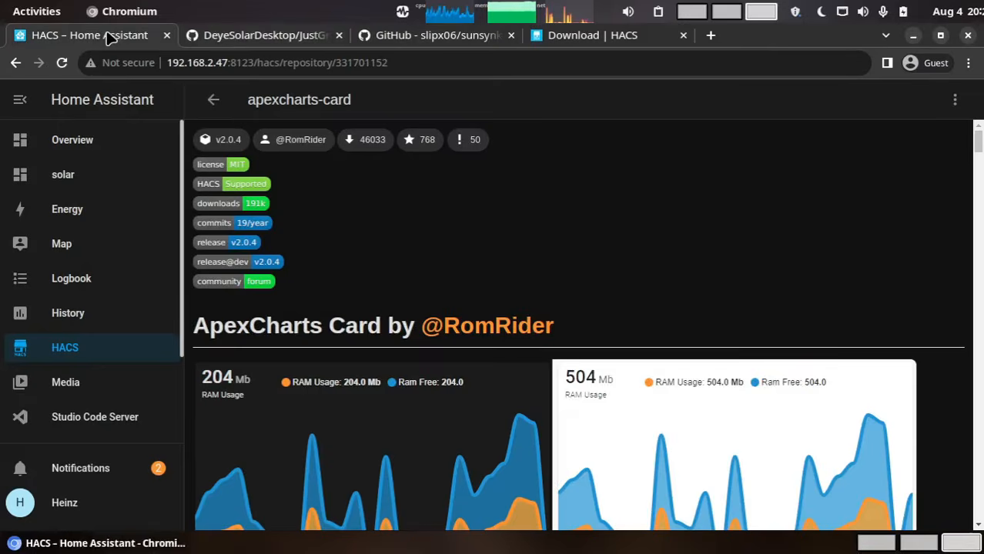
left_click(68, 351)
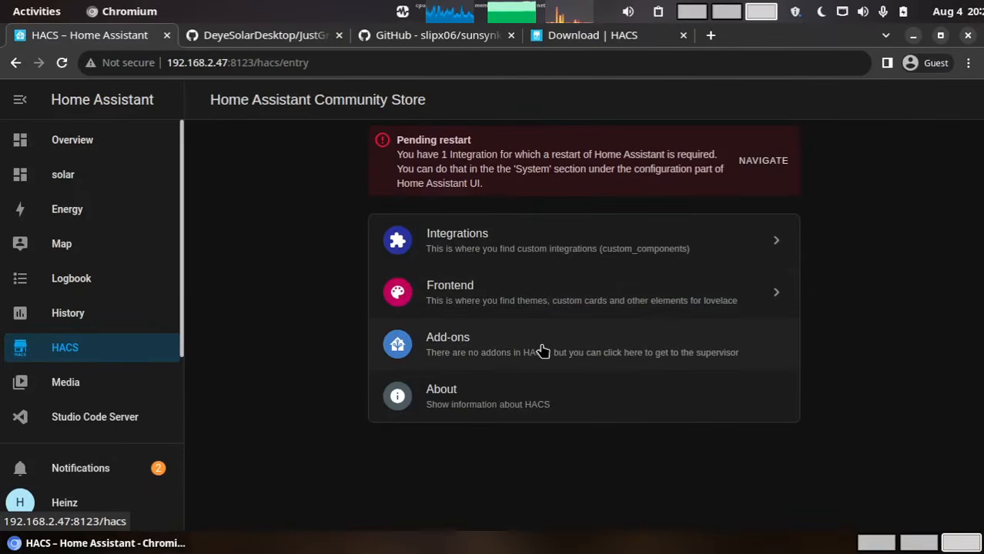
left_click(518, 293)
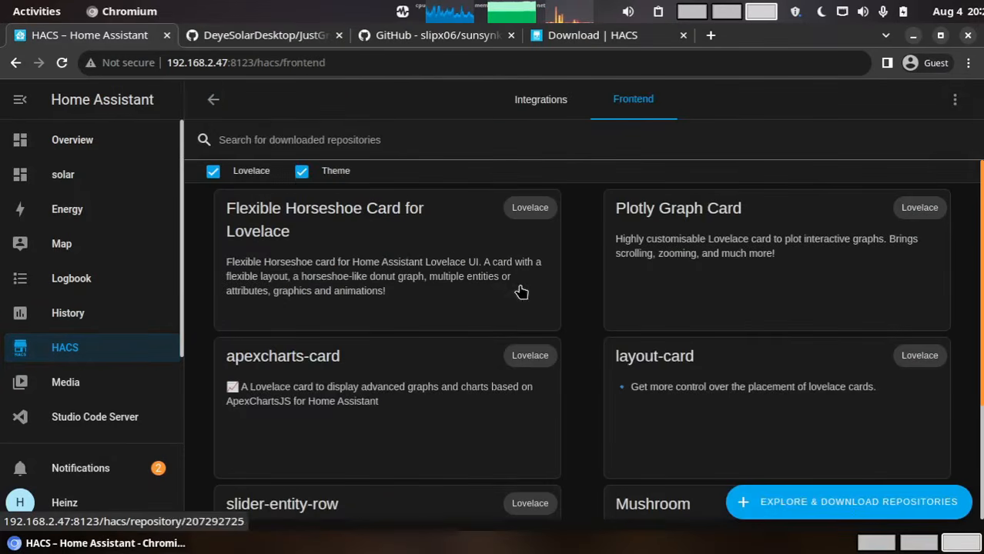
left_click(955, 101)
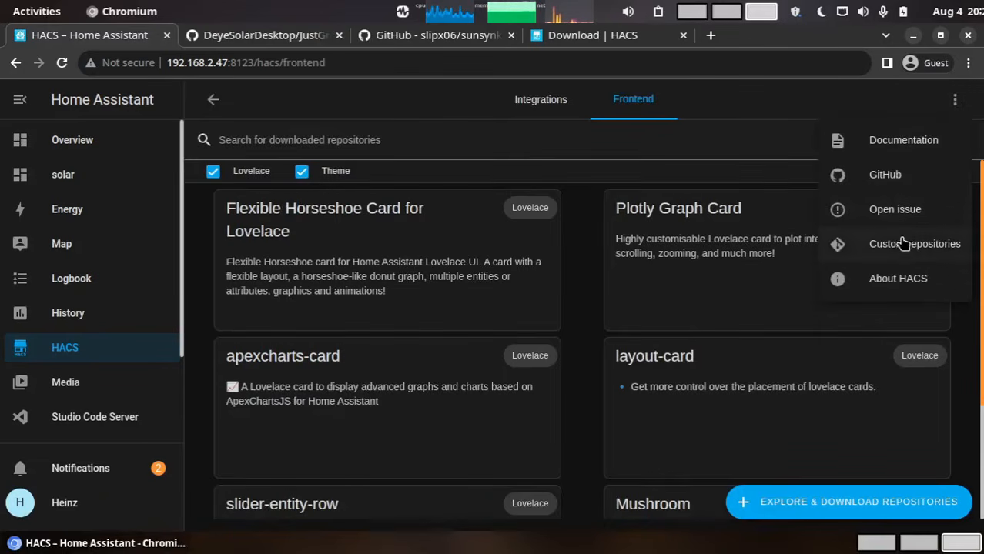
left_click(904, 243)
Add the copied sunsynk-power-flow-card URL as a custom repository with category Lovelace, and open its repository page
left_click(552, 268)
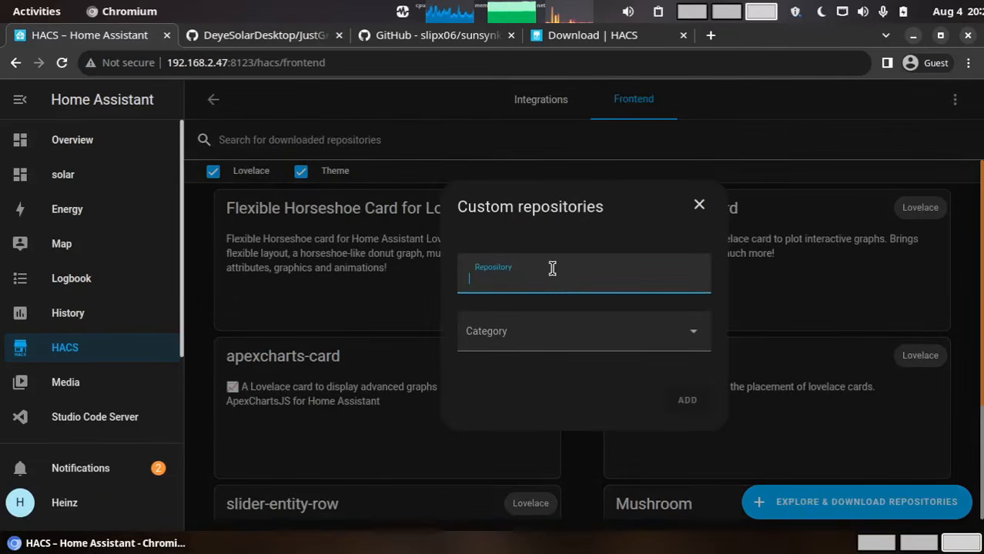
key("ctrl+v")
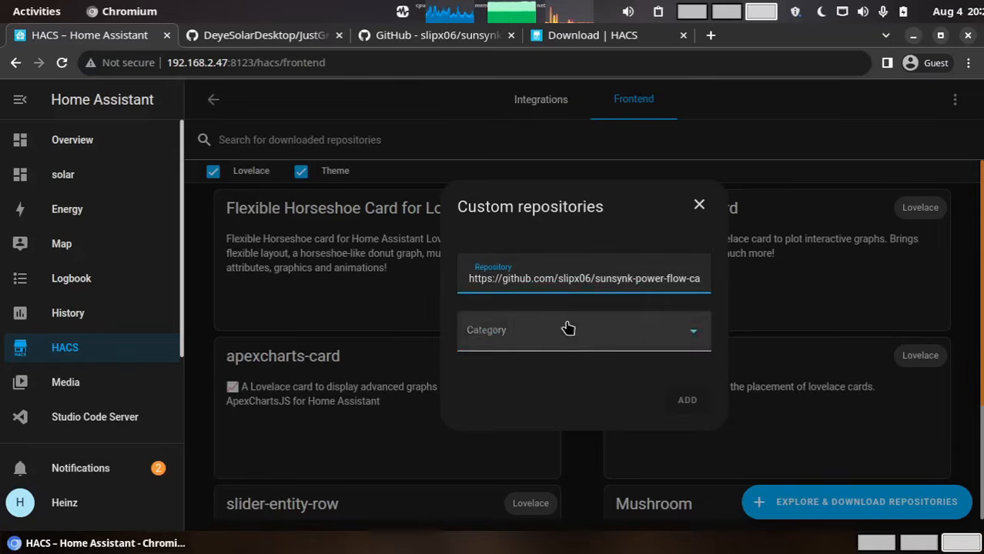
left_click(567, 329)
left_click(525, 370)
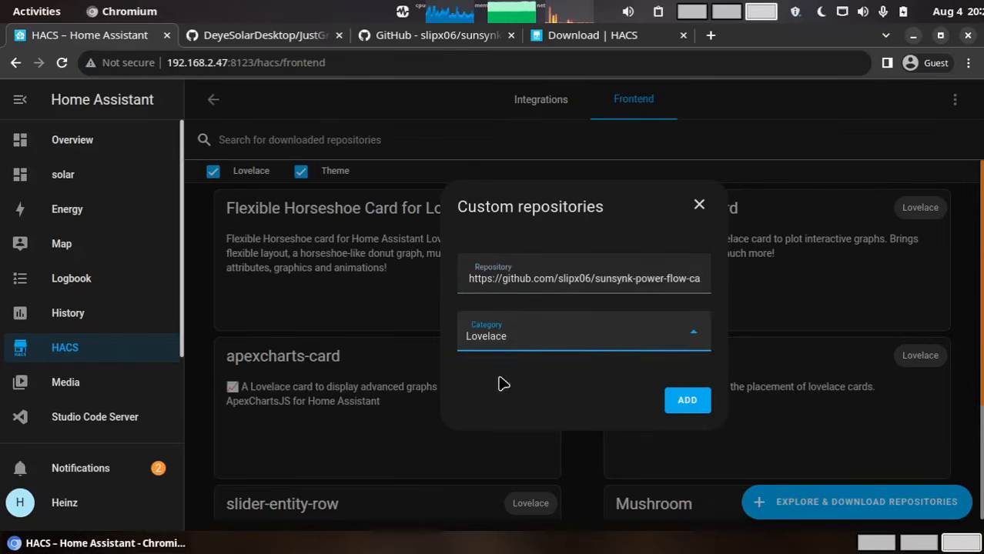
left_click(685, 402)
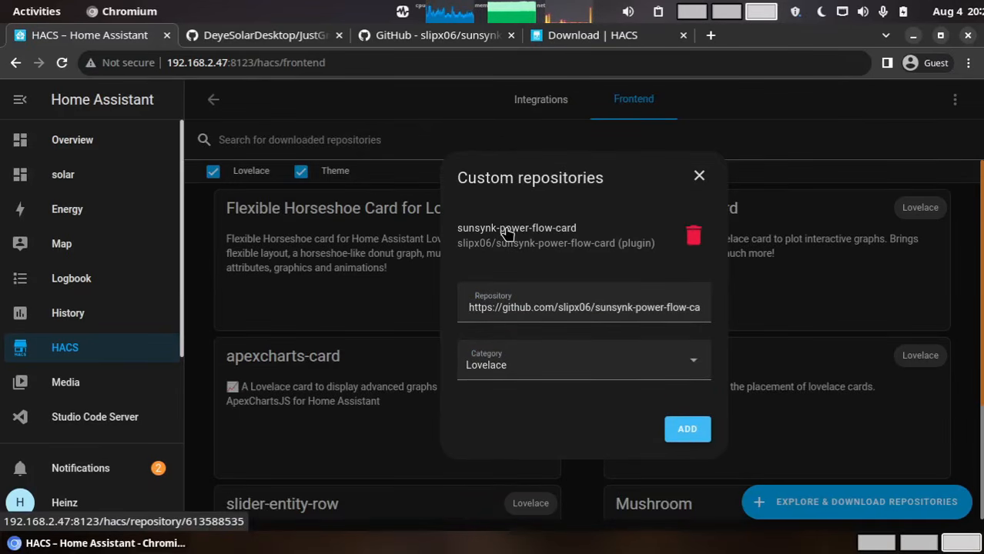
left_click(507, 231)
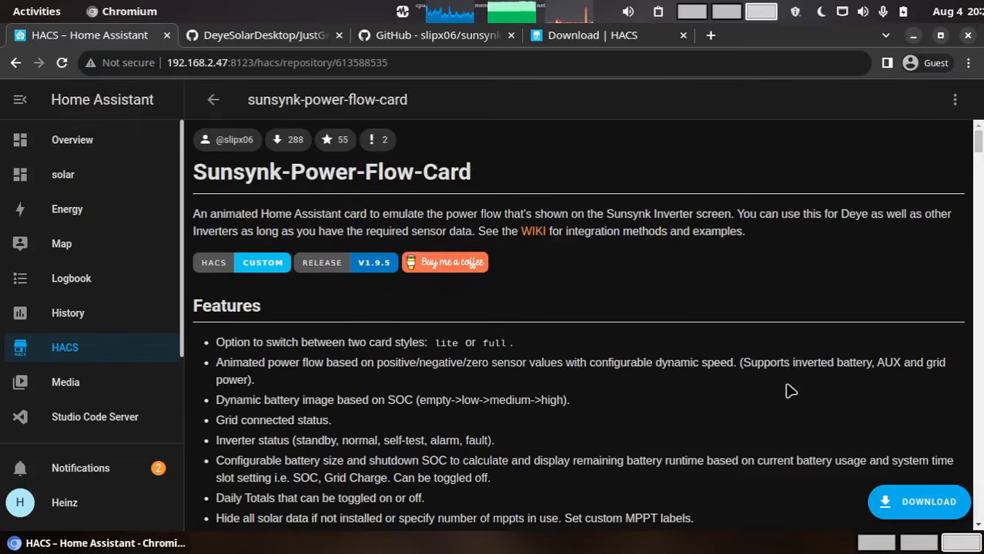
Download sunsynk-power-flow-card v1.9.5 and reload the browser when offered
scroll(924, 481, "down", 2)
left_click(923, 503)
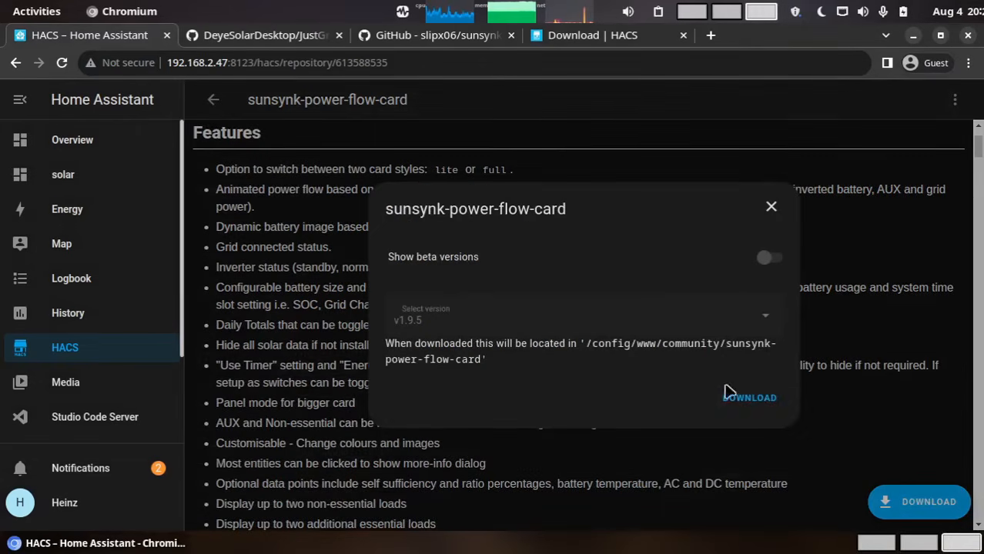
left_click(760, 400)
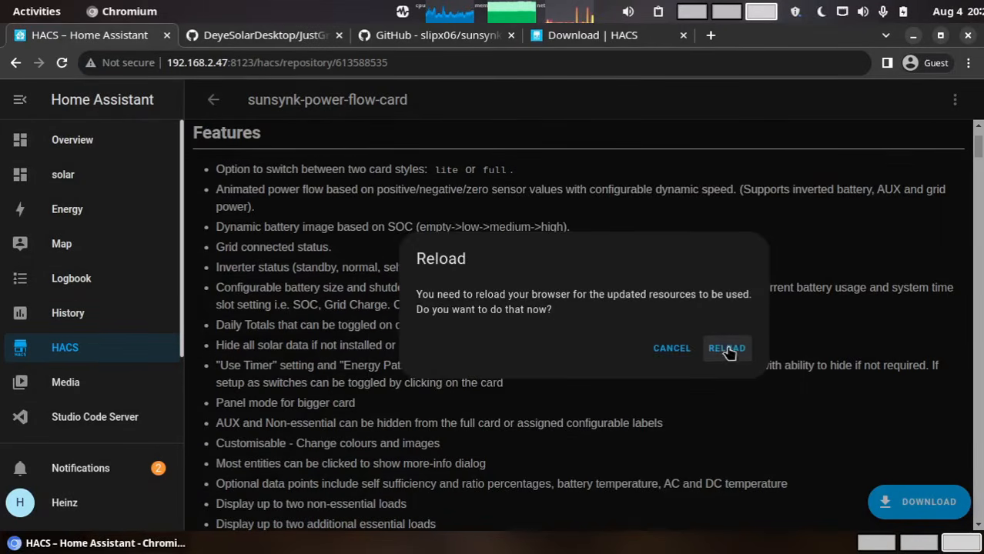
left_click(727, 349)
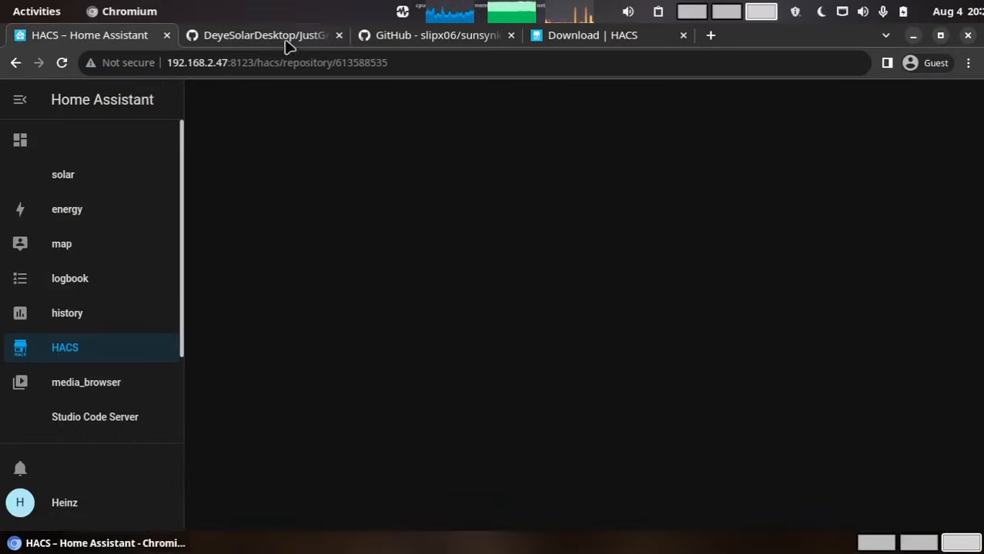
Review the guide's Custom plugins, Config files and Automations sections, and open Studio Code Server in Home Assistant
left_click(284, 37)
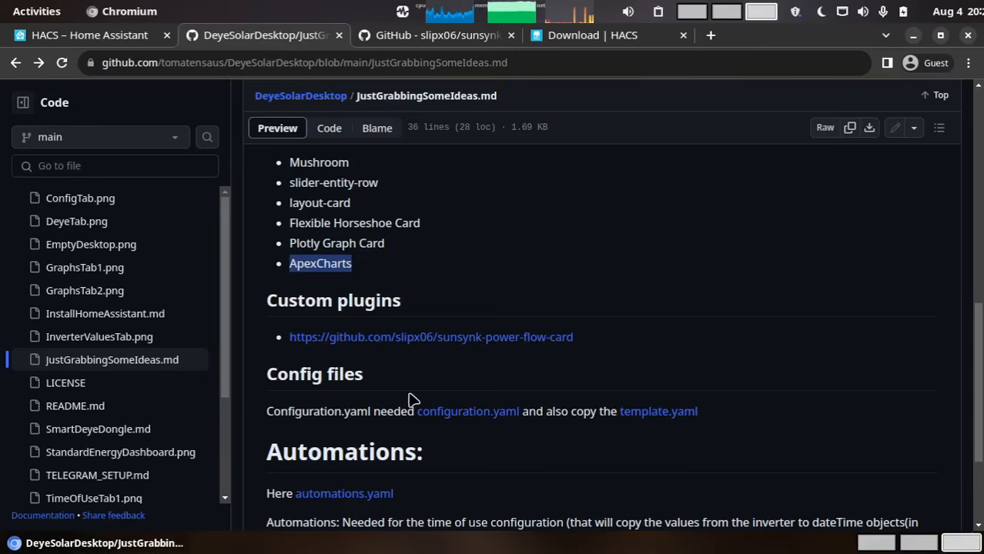
left_click_drag(289, 300, 616, 346)
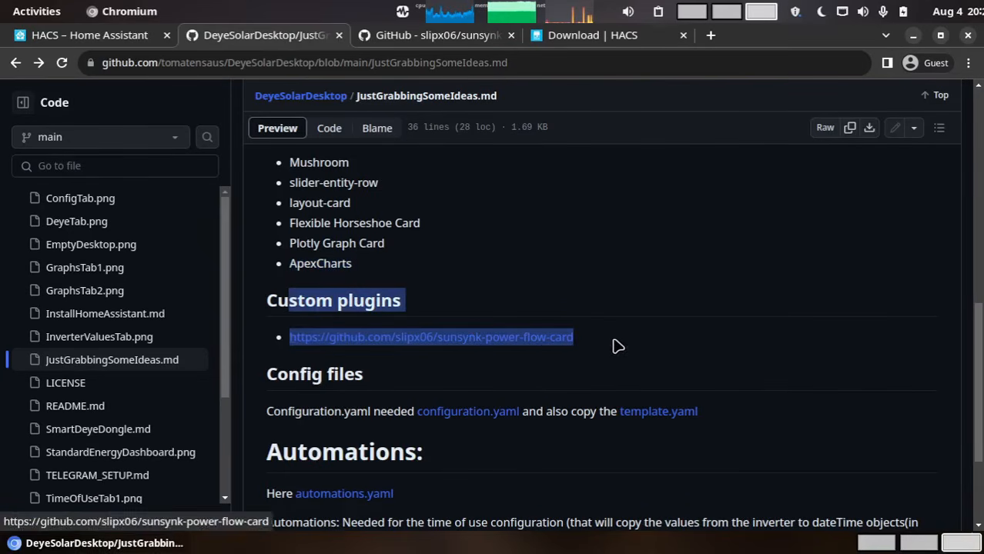
scroll(707, 341, "down", 4)
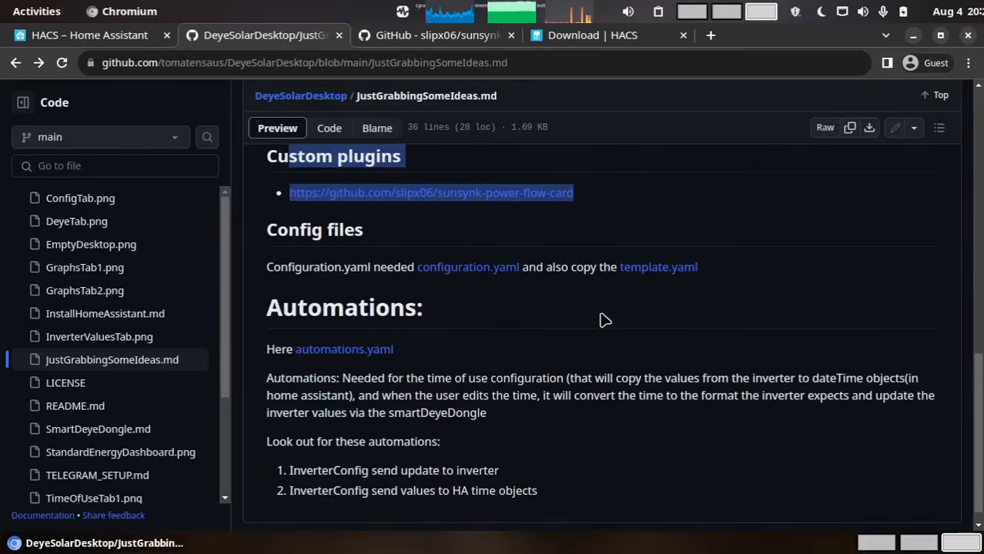
scroll(604, 321, "up", 2)
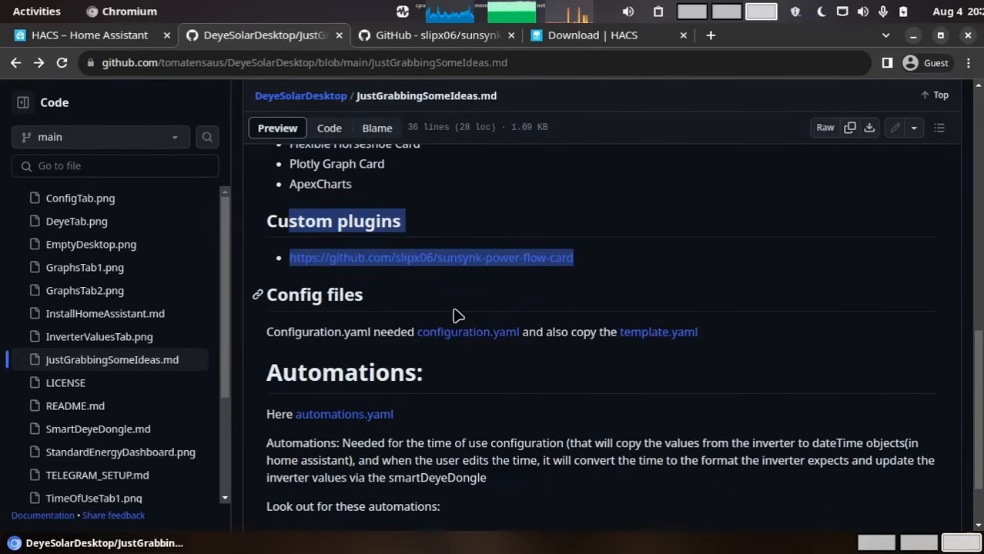
left_click(116, 34)
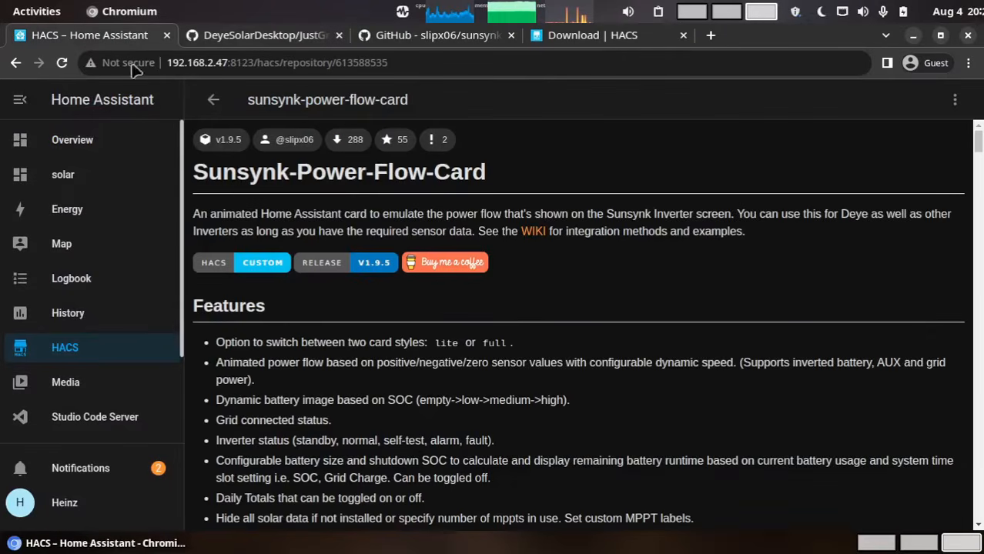
left_click(85, 416)
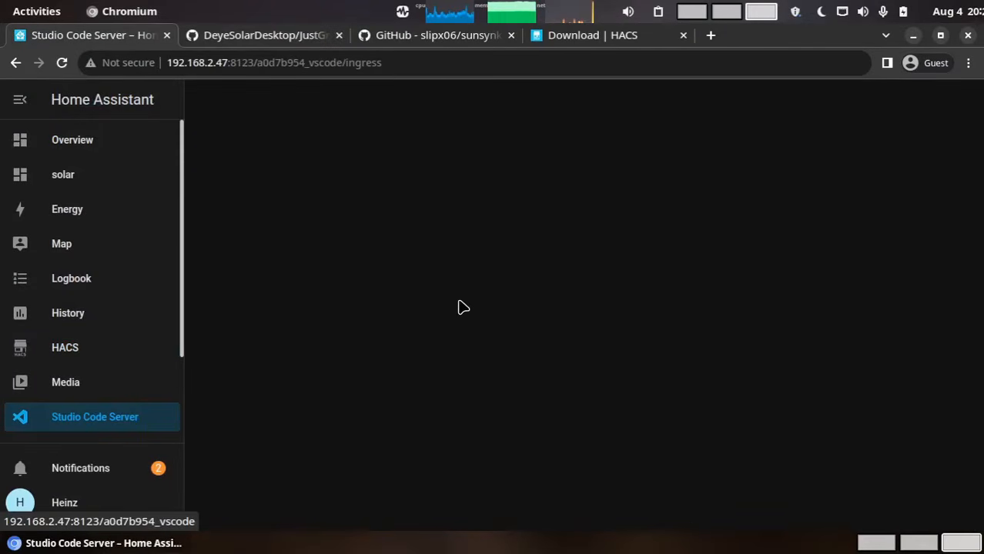
Open configuration.yaml from the guide's Config files section and copy its raw contents
left_click(260, 36)
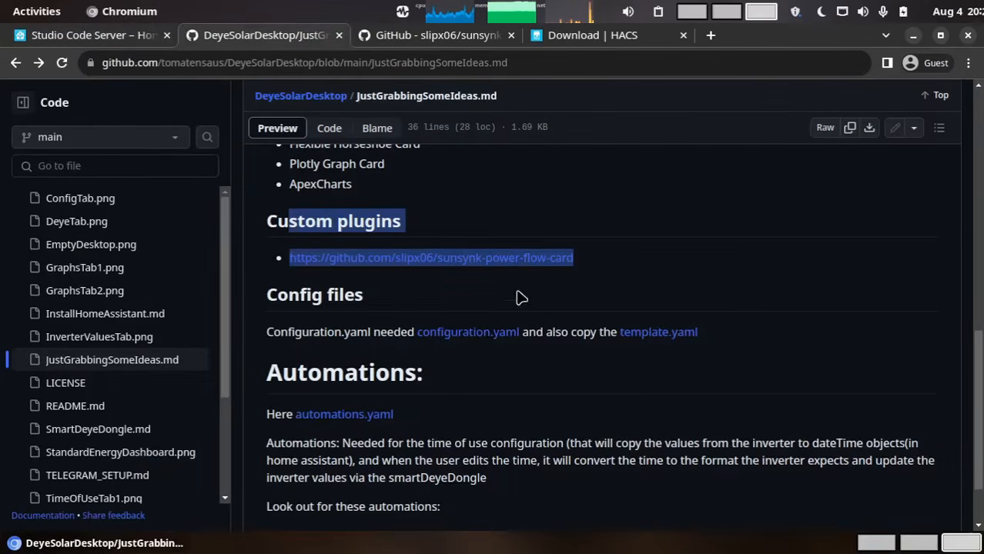
left_click(471, 337)
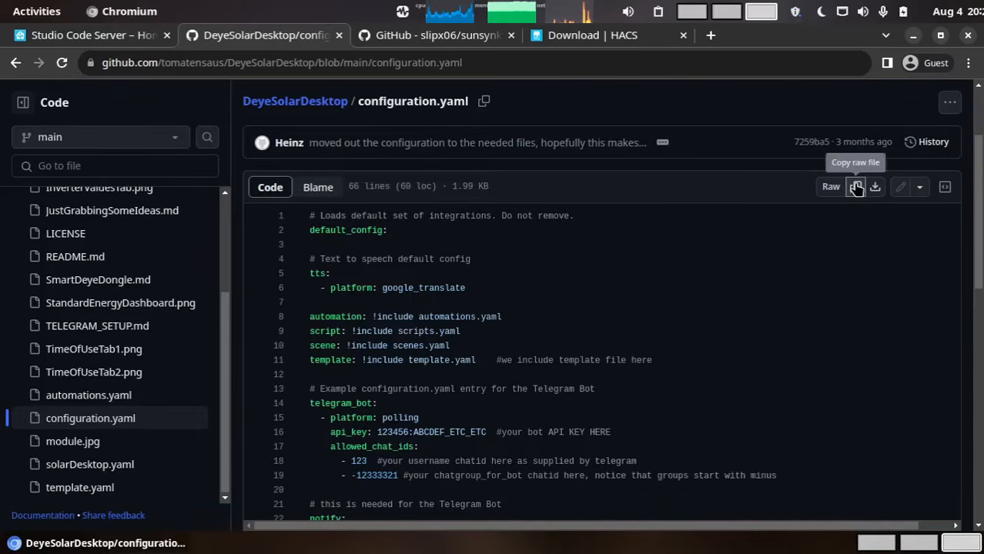
left_click(856, 188)
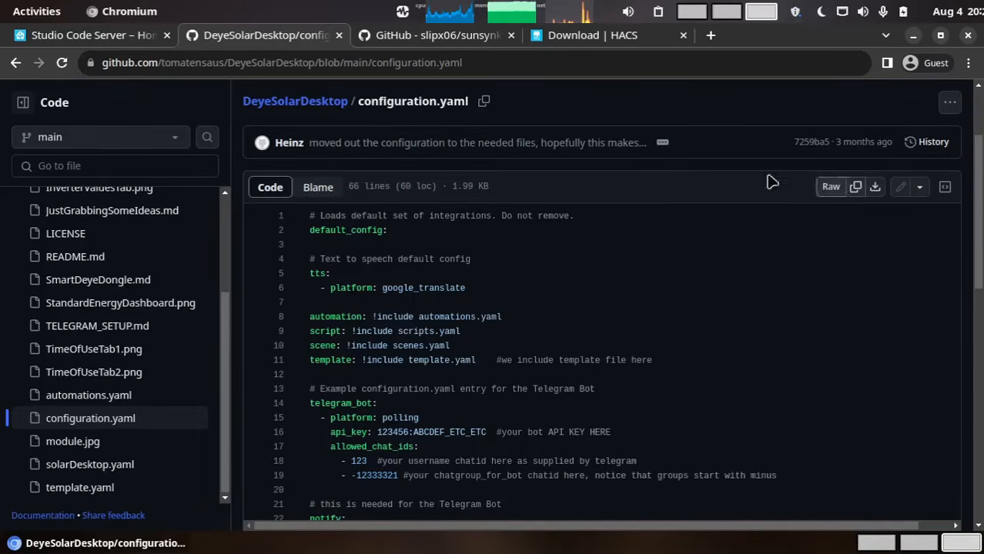
Open configuration.yaml in Studio Code Server and paste the copied configuration below the existing entries, leaving blank lines between them
left_click(96, 36)
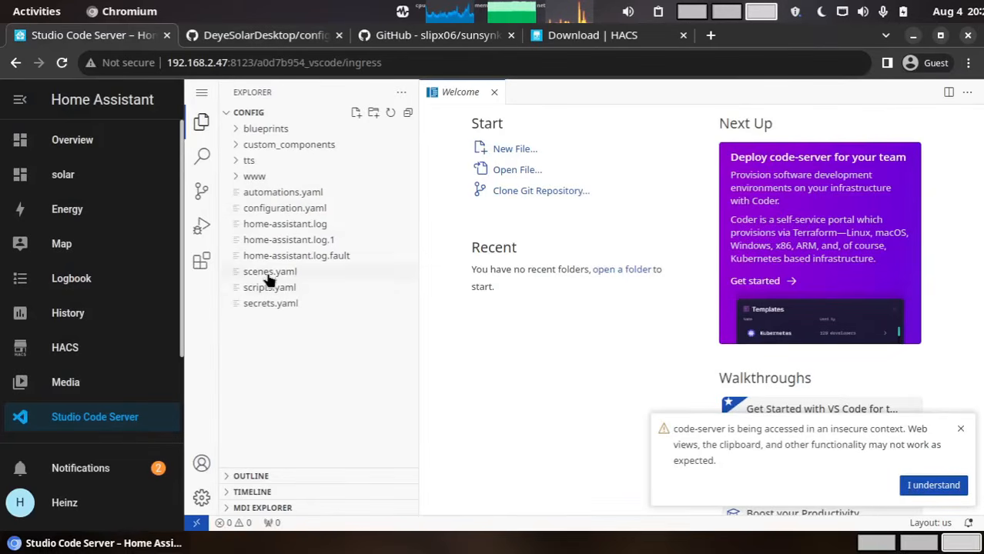
left_click(277, 210)
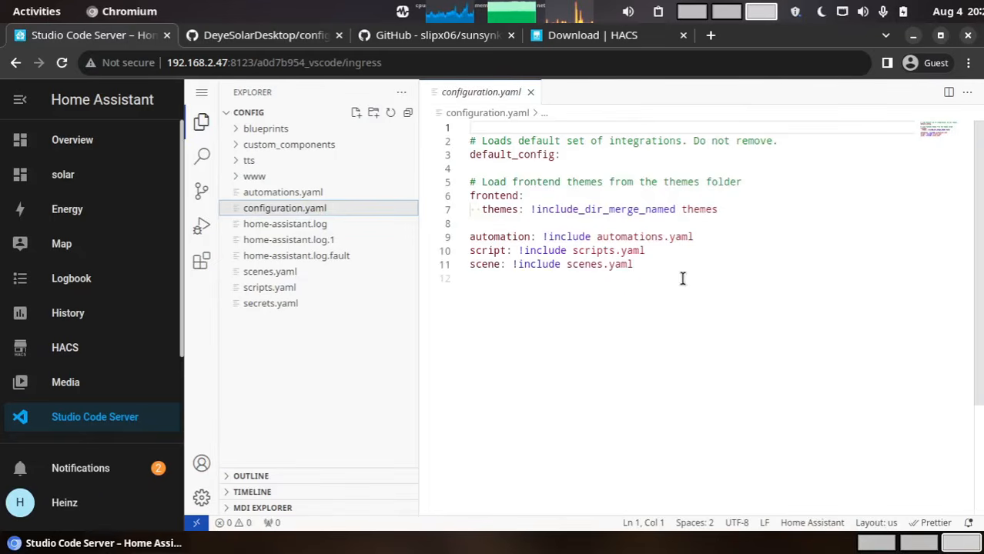
left_click(482, 303)
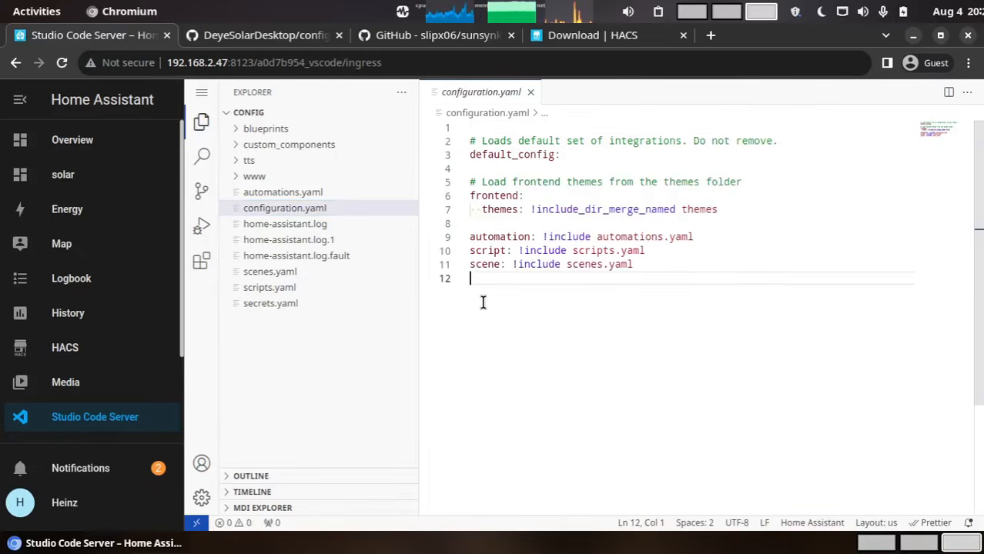
key("Return")
key("Return")
key("Return")
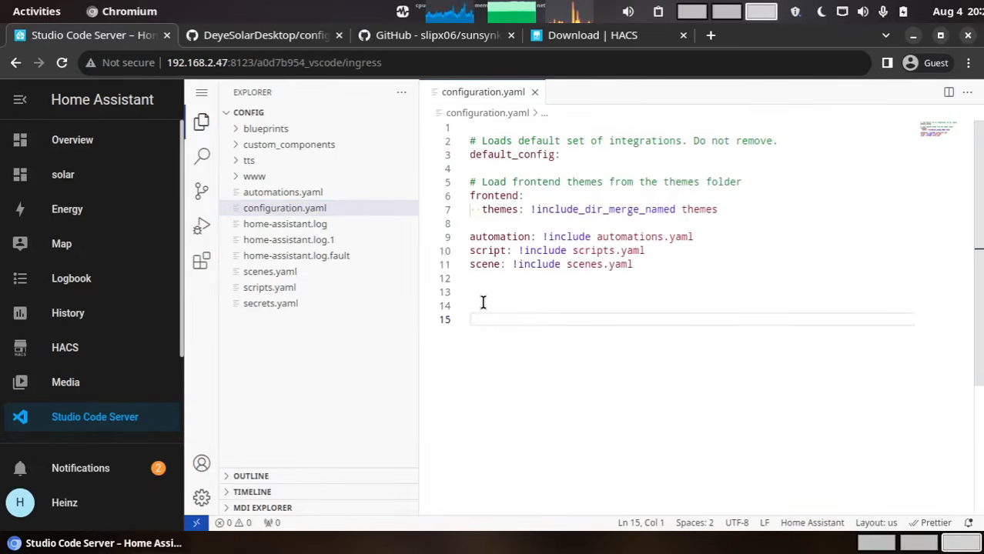
key("ctrl+v")
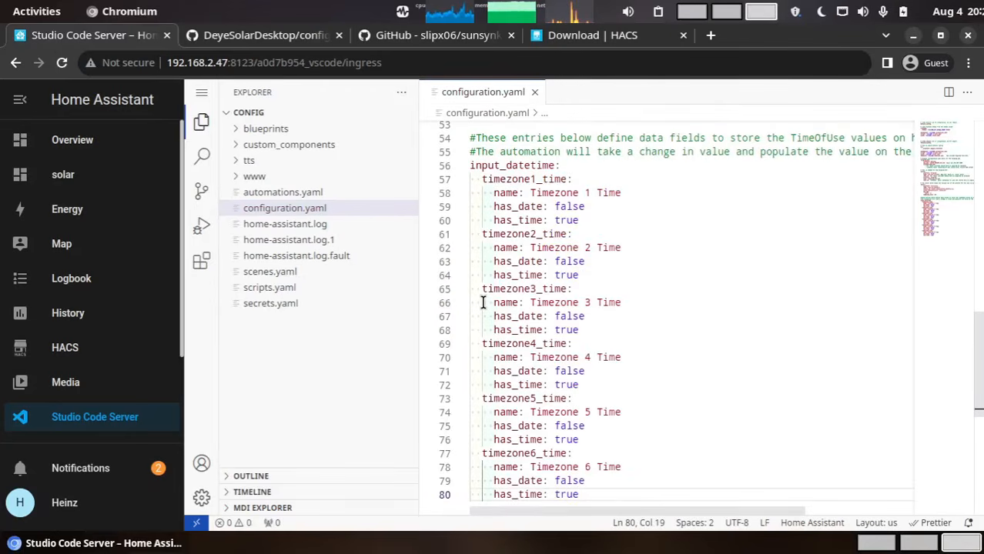
Delete the duplicate default_config entry with its comment and following blank line from the pasted configuration
scroll(576, 280, "up", 8)
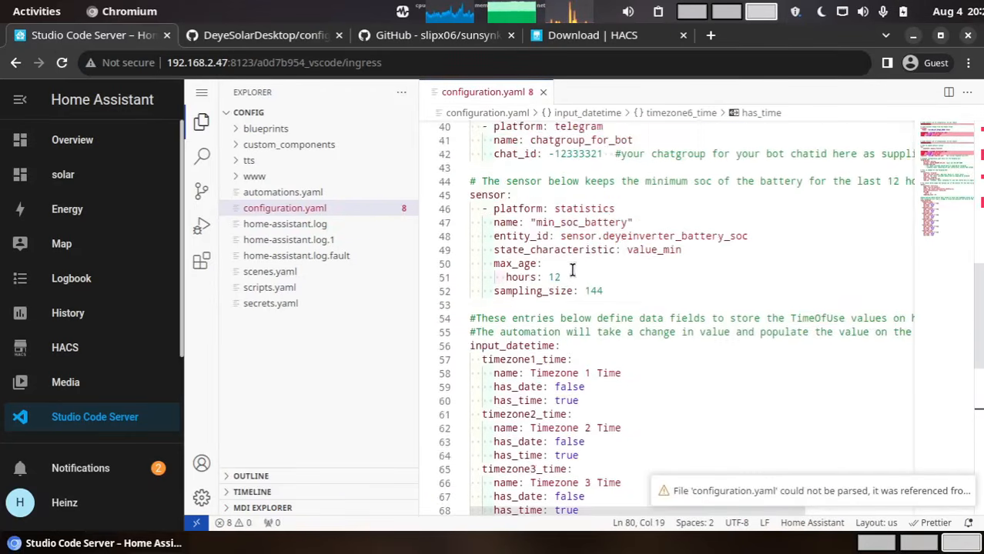
scroll(559, 266, "up", 6)
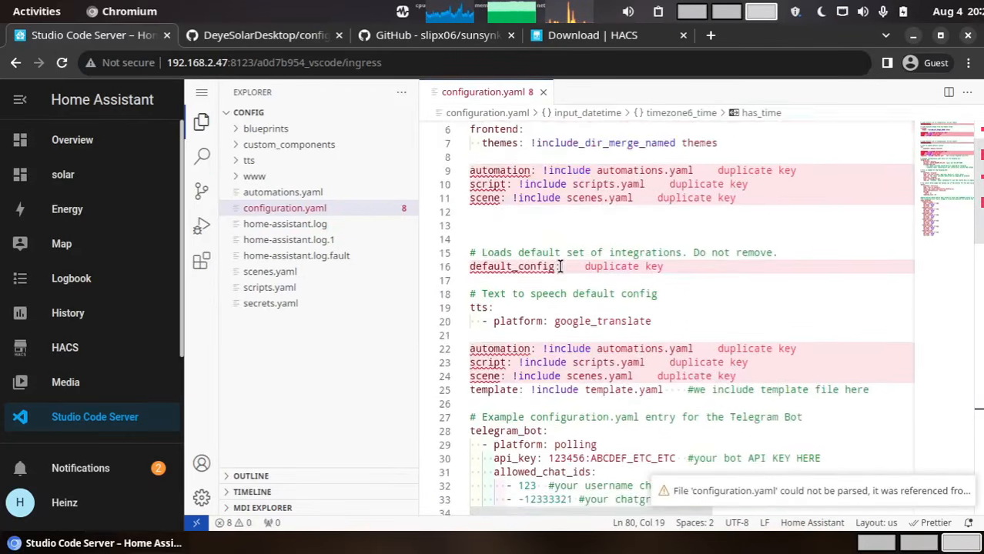
scroll(560, 267, "up", 3)
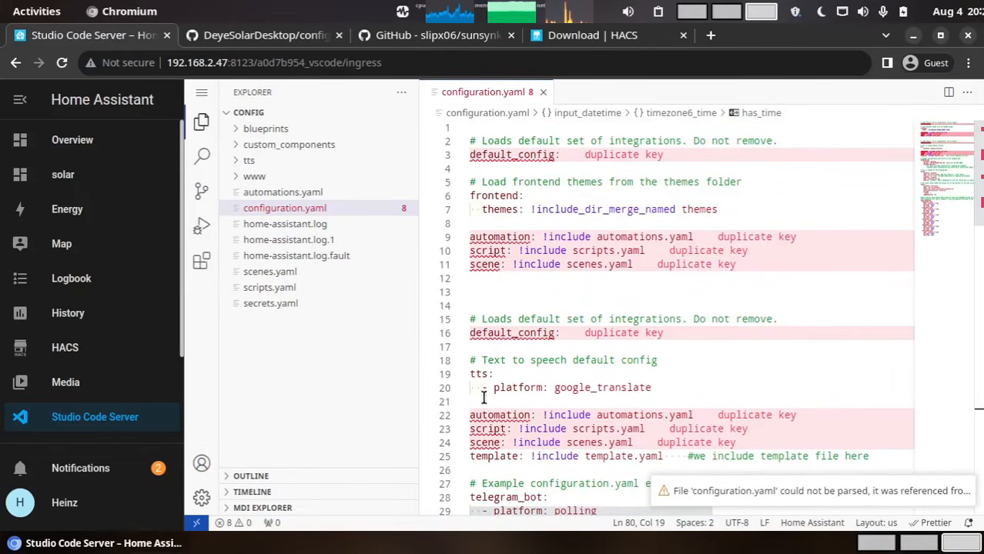
left_click(495, 319)
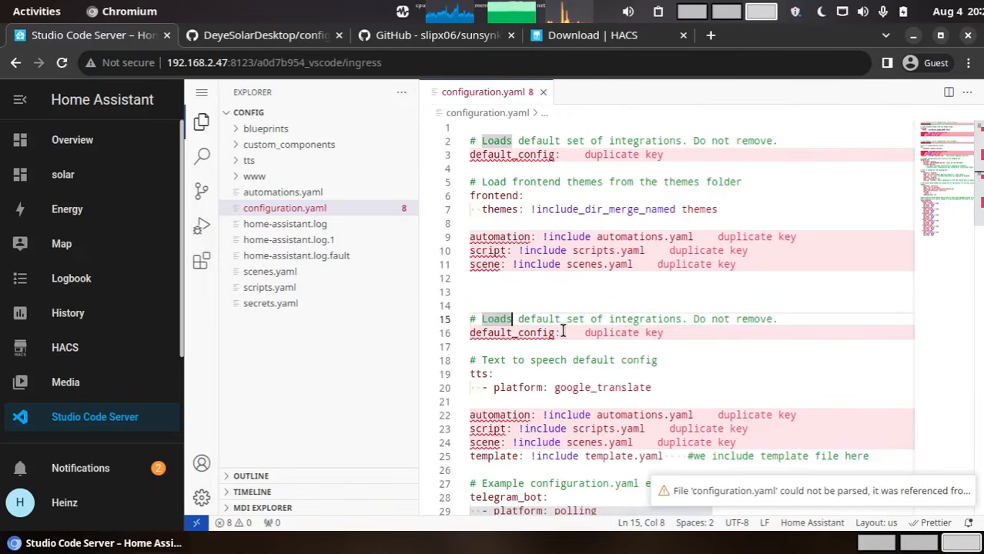
key("ctrl+shift+k")
key("ctrl+shift+k")
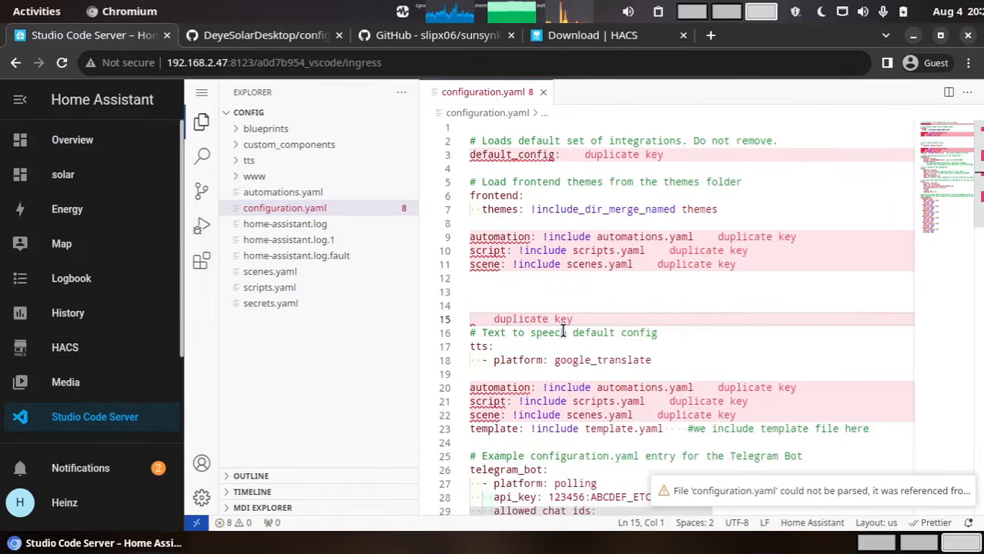
key("ctrl+shift+k")
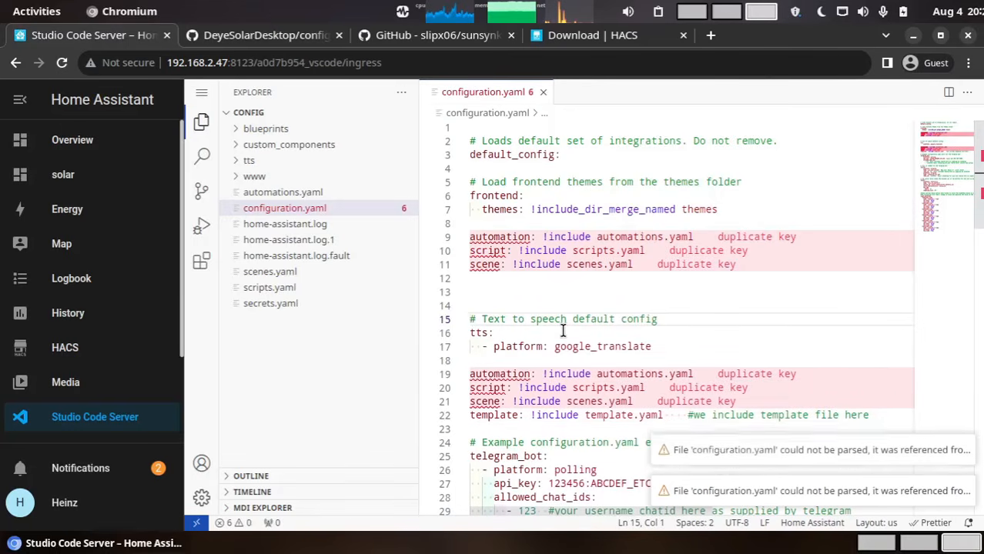
Delete the duplicate automation, script and scene include lines below the pasted tts entry
key("Down")
key("Down")
key("Down")
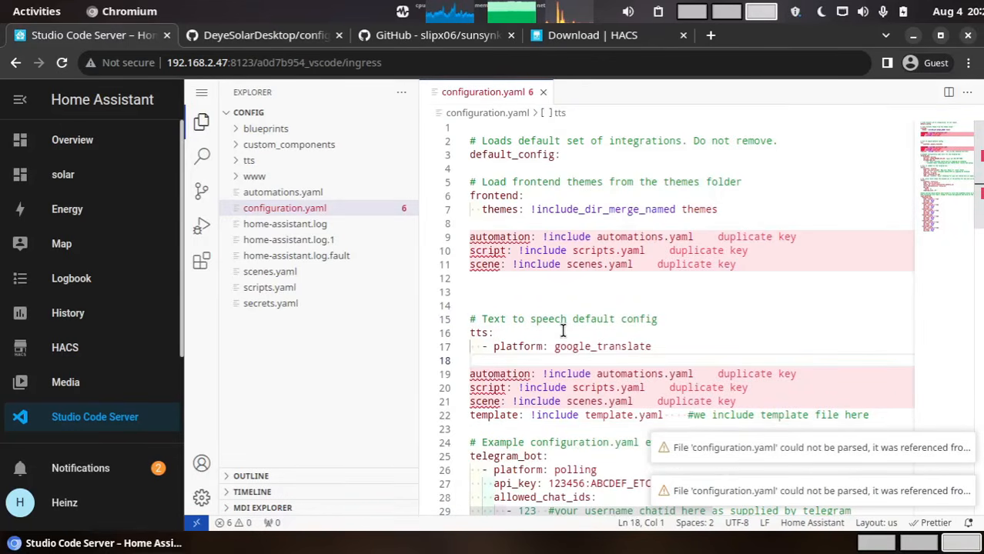
key("Down")
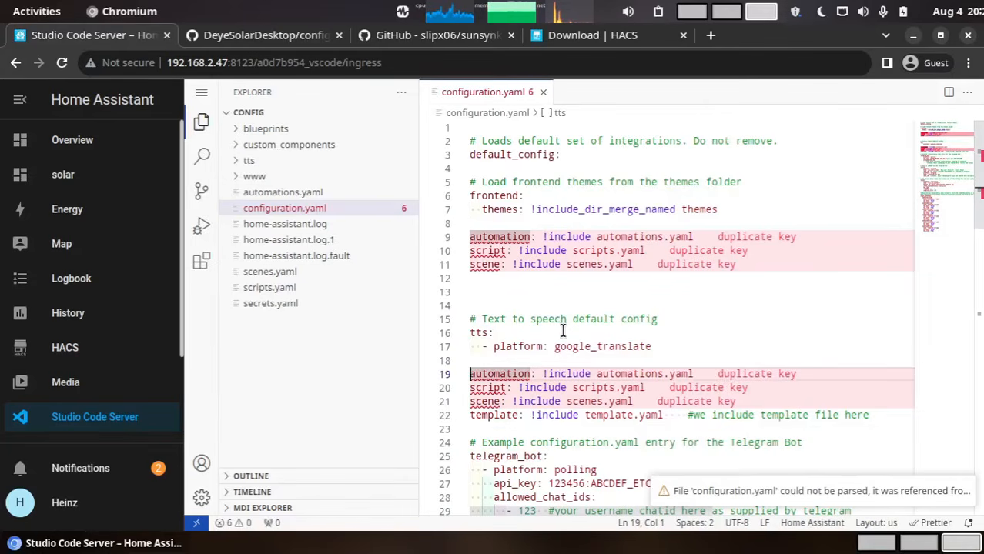
key("ctrl+shift+k")
key("ctrl+shift+k")
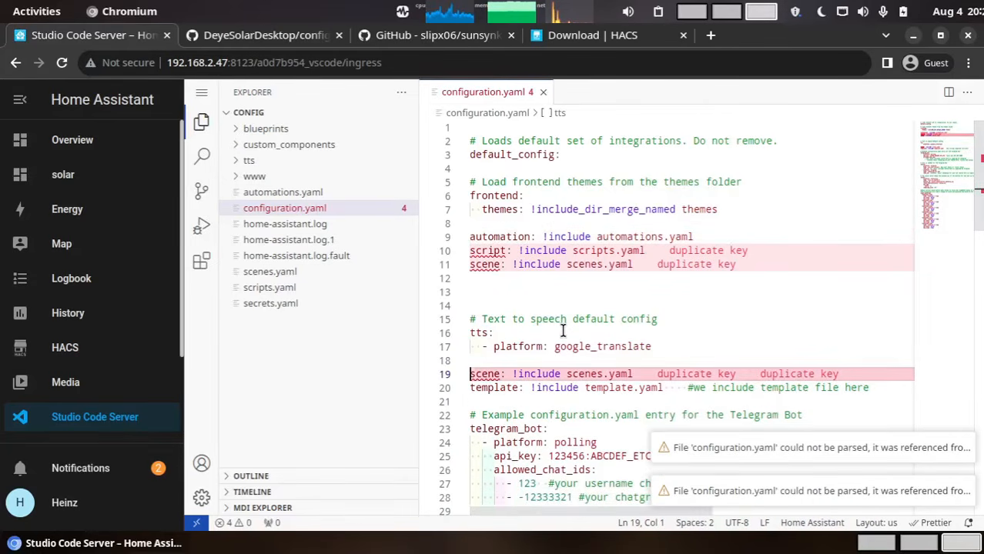
key("ctrl+shift+k")
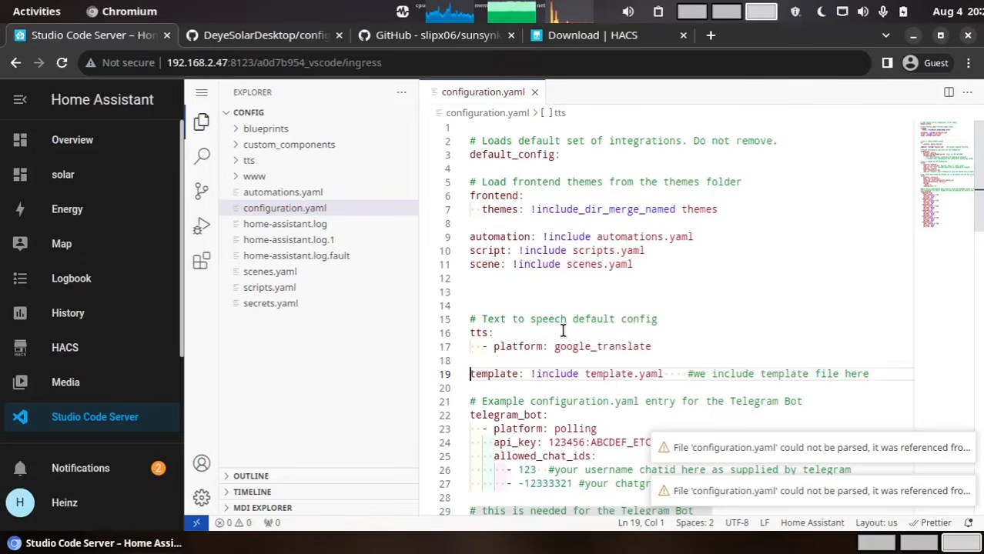
Move the template: !include template.yaml line with its comment directly below the scene include line
key("shift+End")
key("ctrl+c")
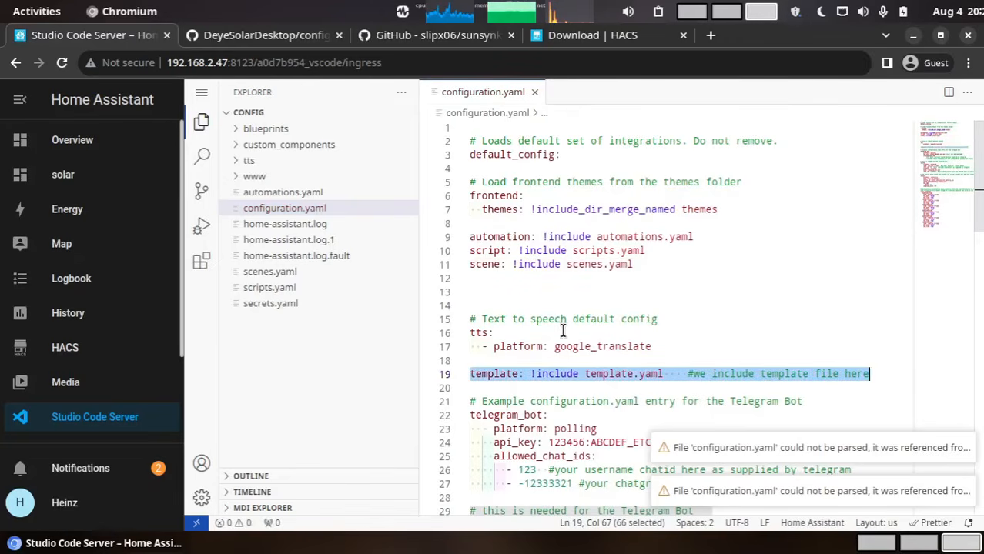
key("BackSpace")
key("Up")
key("Up")
key("Up")
key("Up")
key("Up")
key("Up")
key("Up")
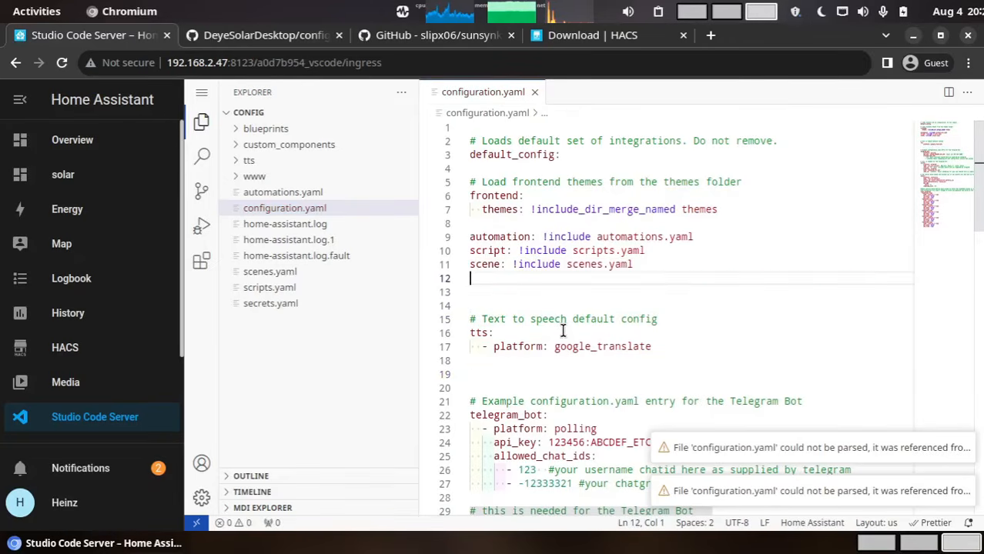
key("ctrl+v")
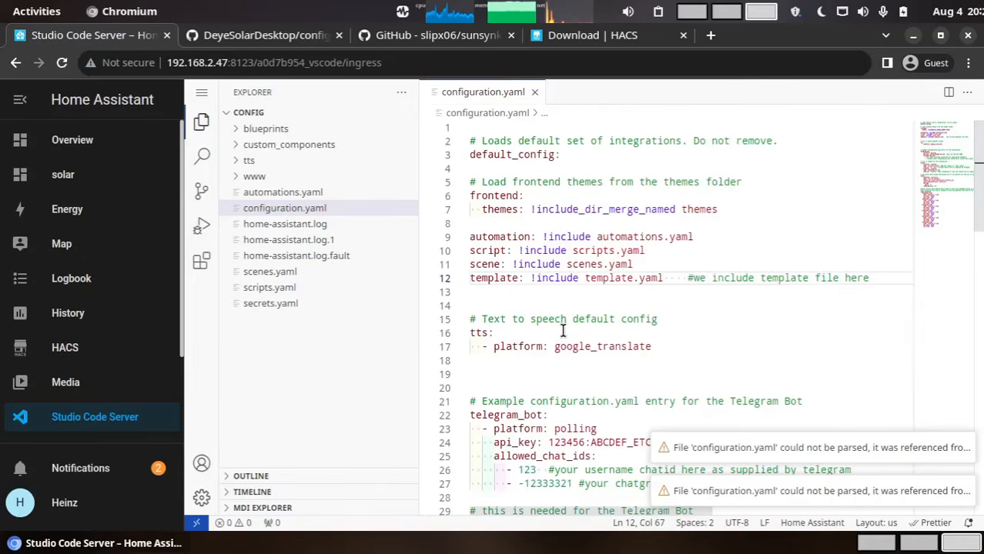
Remove the surplus blank lines before the text-to-speech and Telegram Bot sections, and auto-format configuration.yaml
key("Down")
key("Down")
key("Delete")
key("Down")
key("Down")
key("Down")
key("Down")
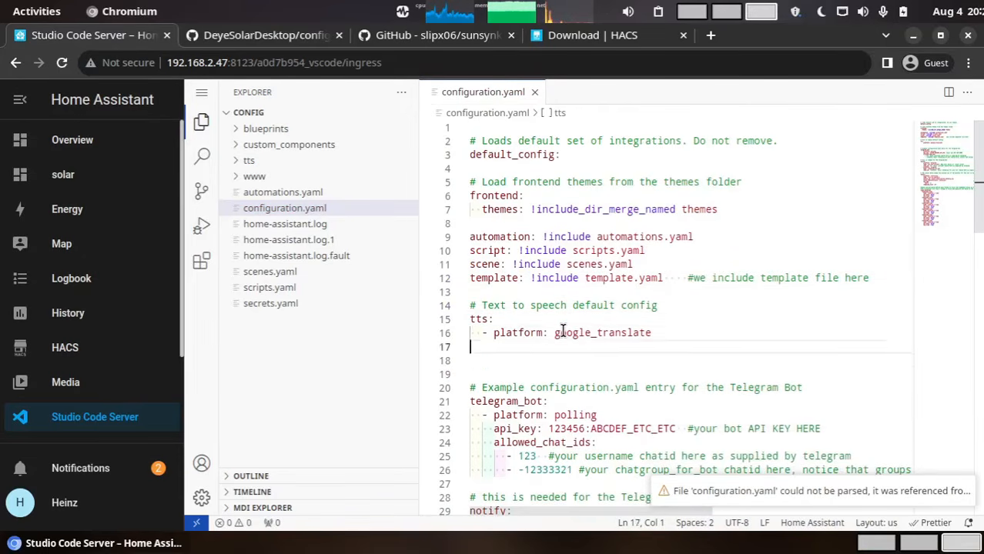
key("Delete")
key("Delete")
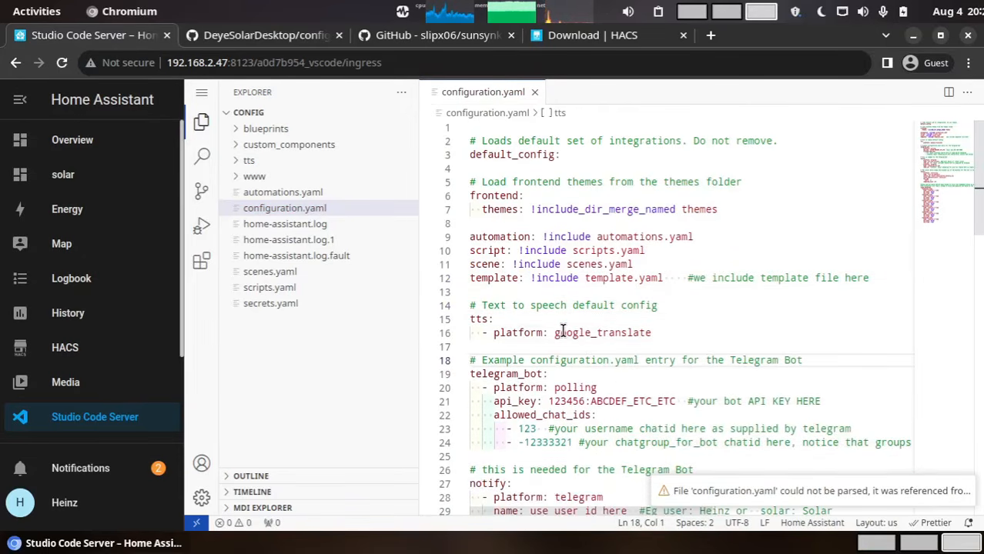
key("ctrl+shift+i")
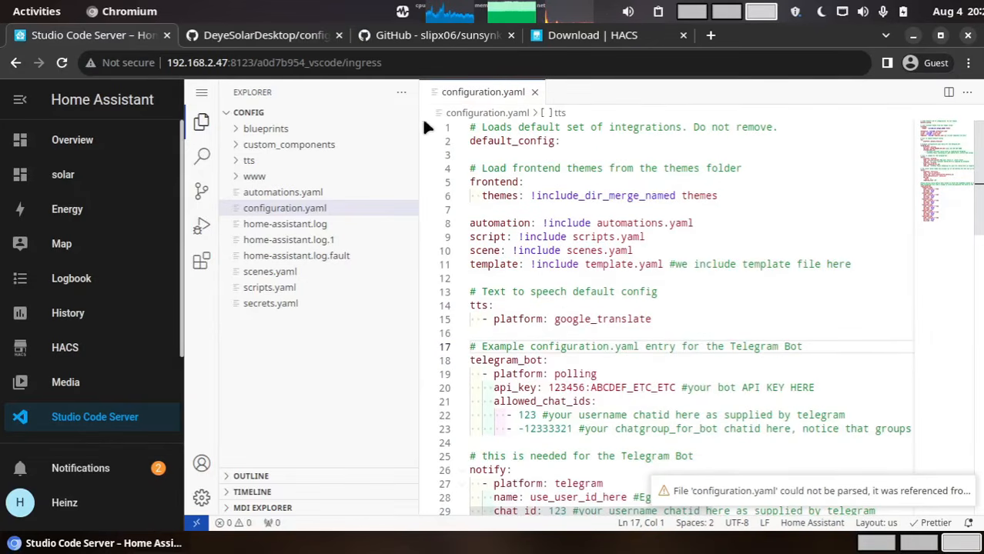
Copy the raw contents of template.yaml from the DeyeSolarDesktop repository on GitHub, reached through the Config files section of JustGrabbingSomeIdeas.md
left_click(264, 35)
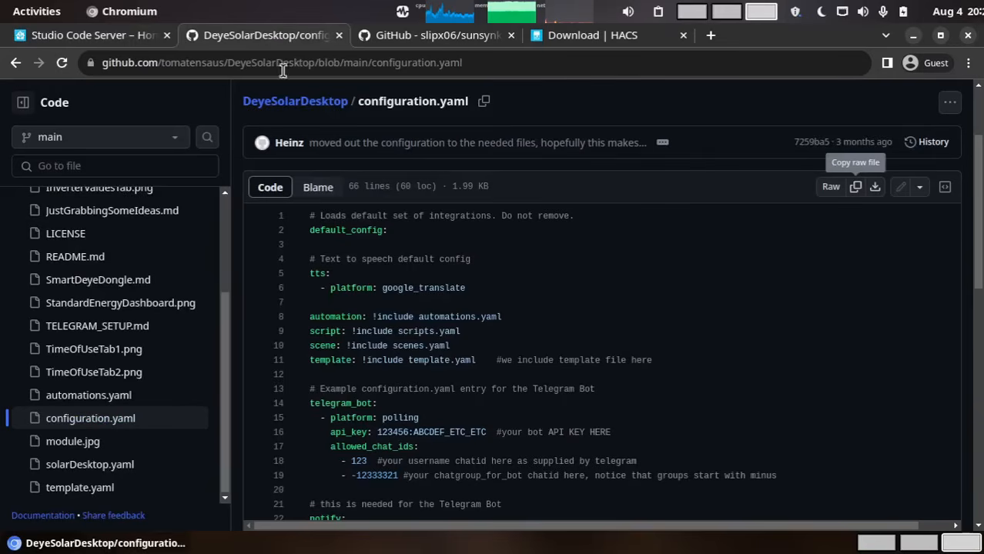
left_click(15, 64)
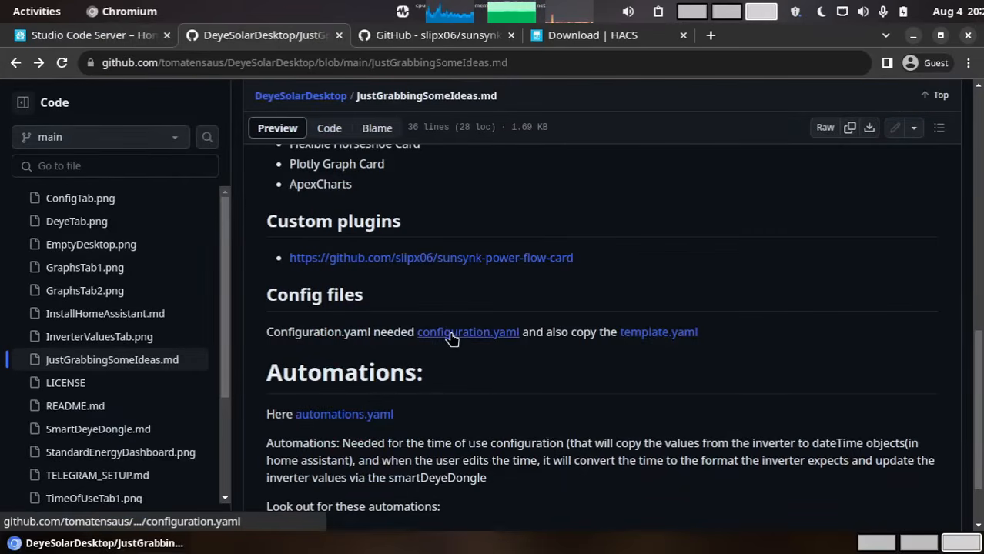
scroll(585, 346, "up", 2)
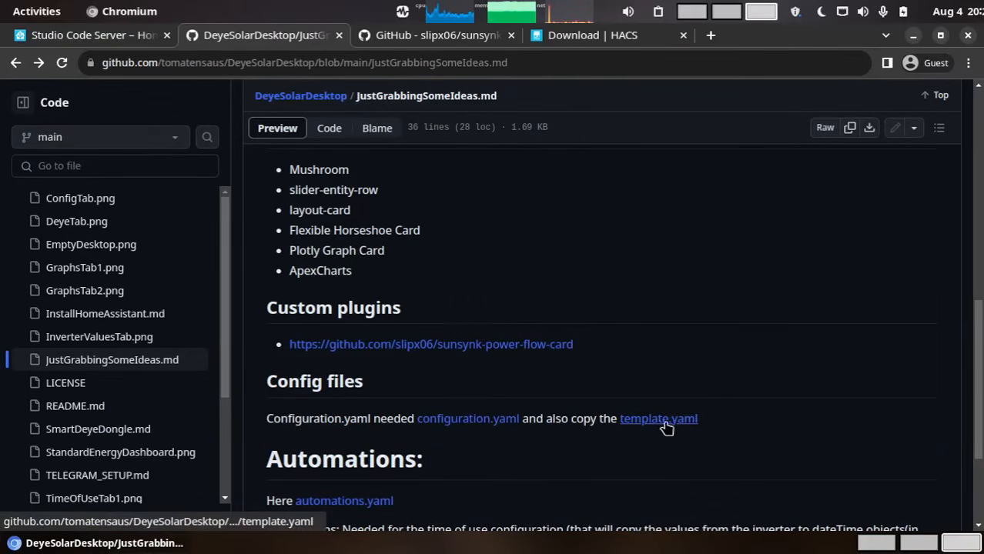
left_click(658, 419)
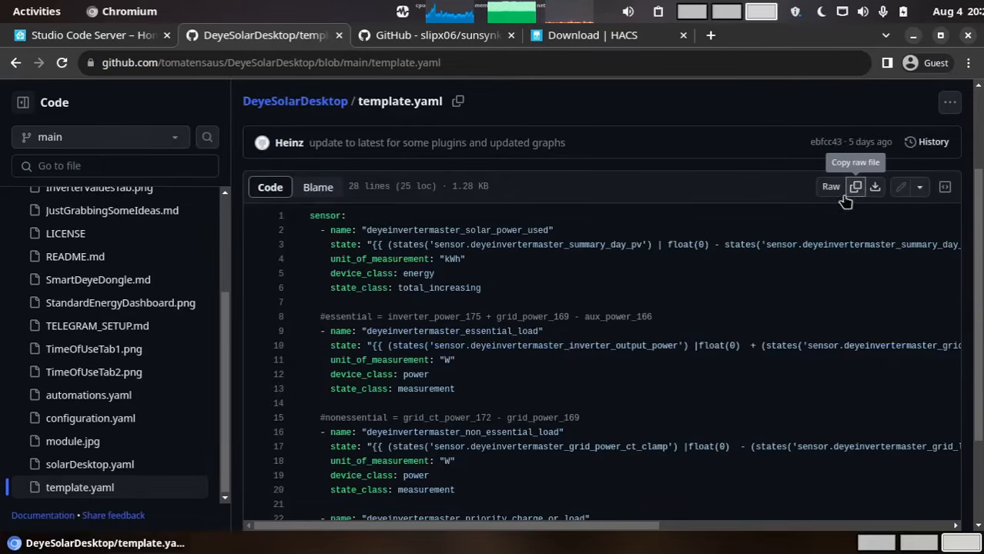
Back in Studio Code Server, create a new file named template.yaml in the root of the config folder
left_click(98, 36)
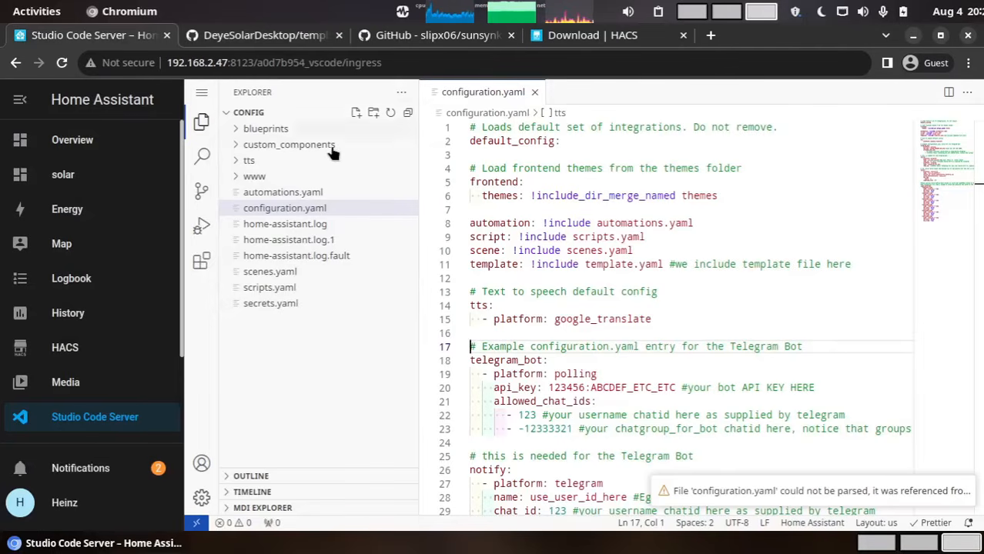
left_click(356, 113)
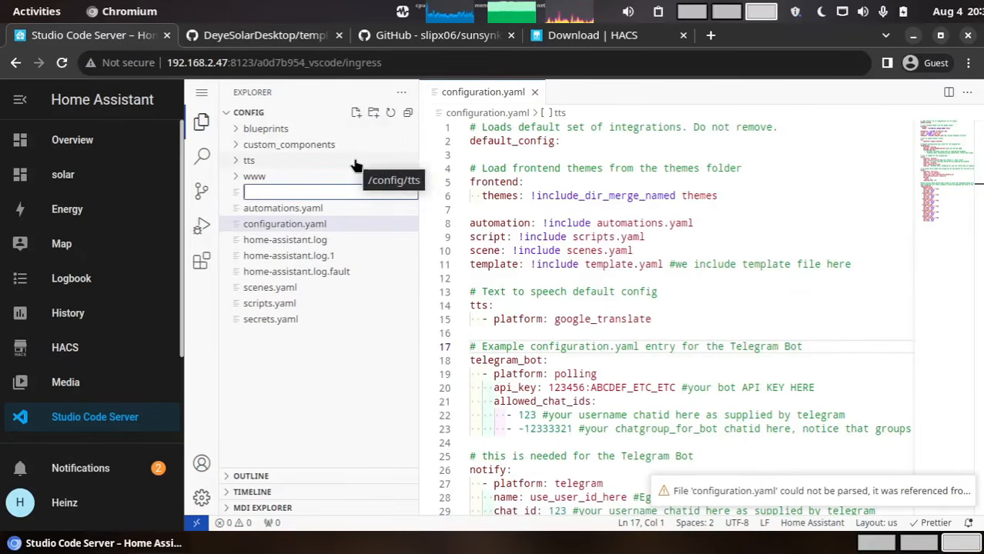
type("templa")
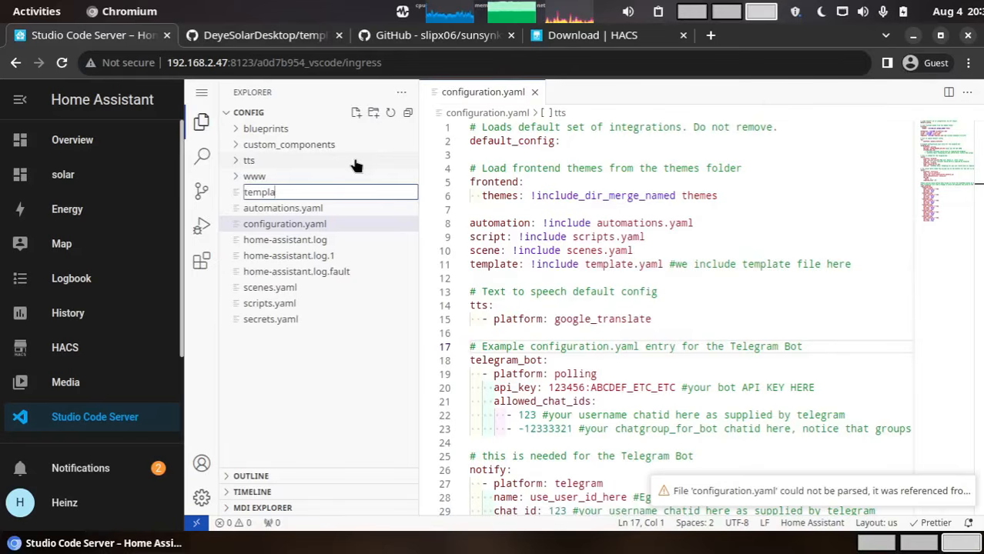
type("te.yaml")
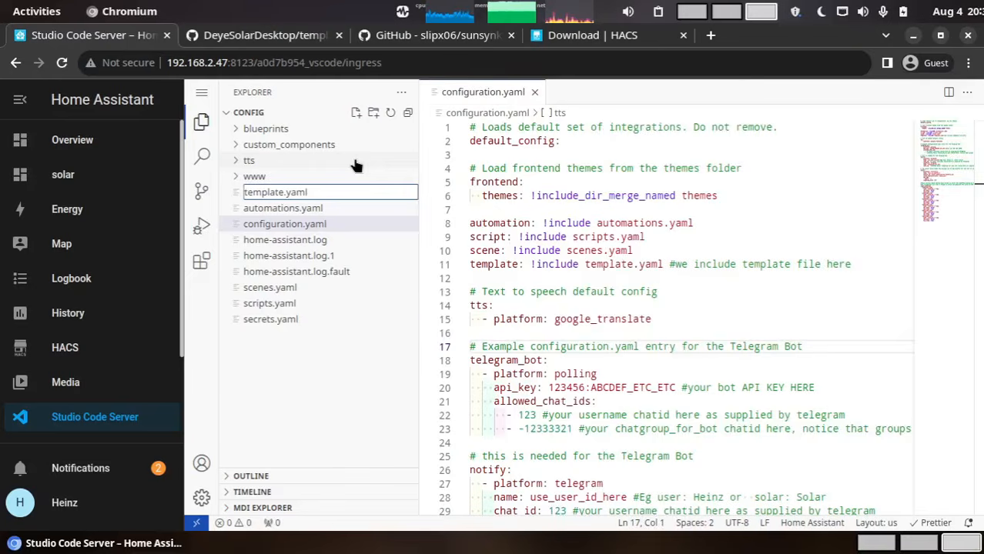
key("Return")
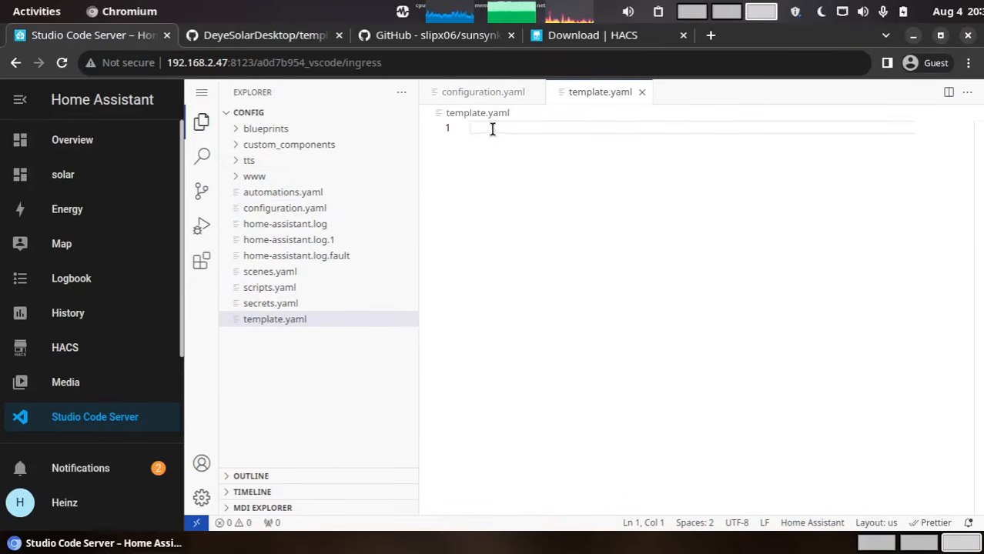
Paste the copied template sensors into the empty template.yaml and end the file with a blank line
key("ctrl+v")
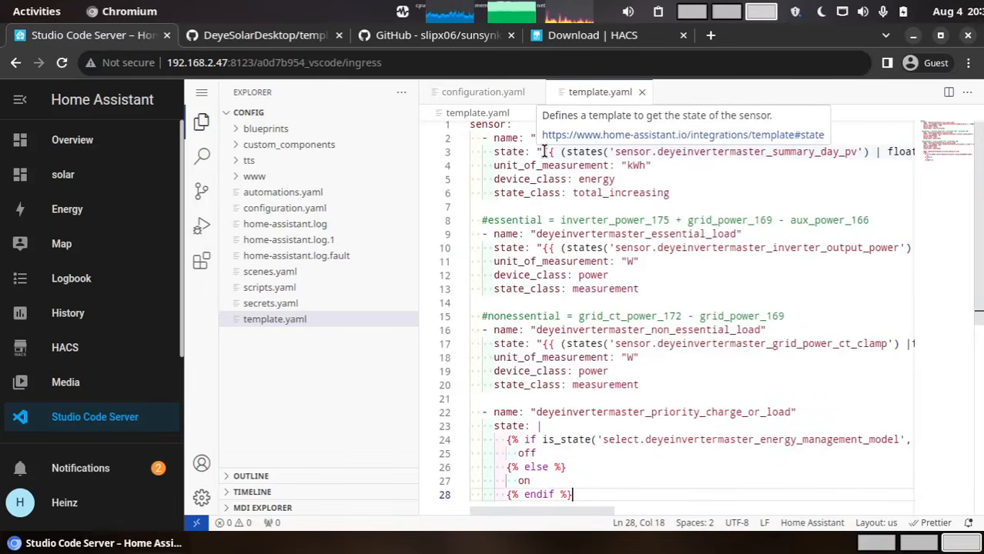
key("Return")
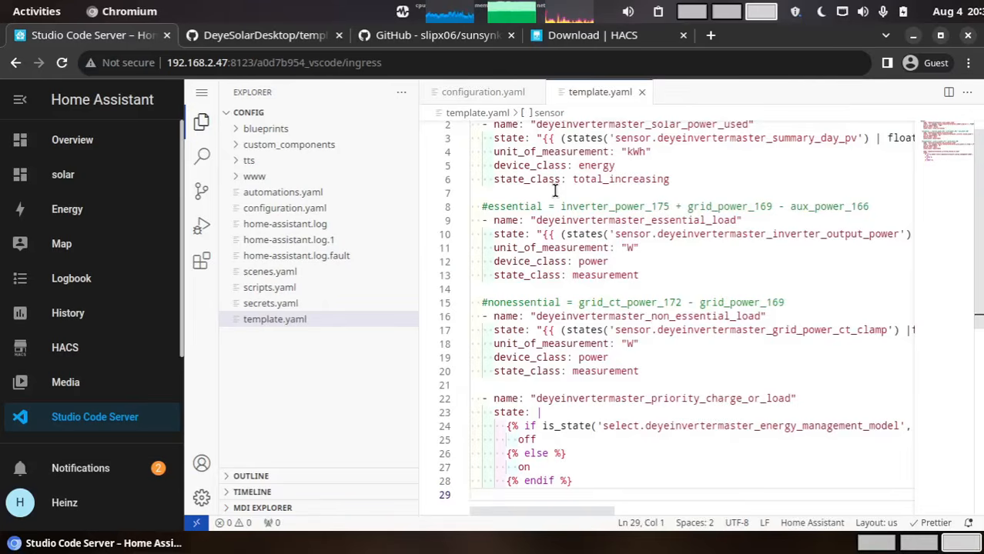
scroll(554, 190, "up", 1)
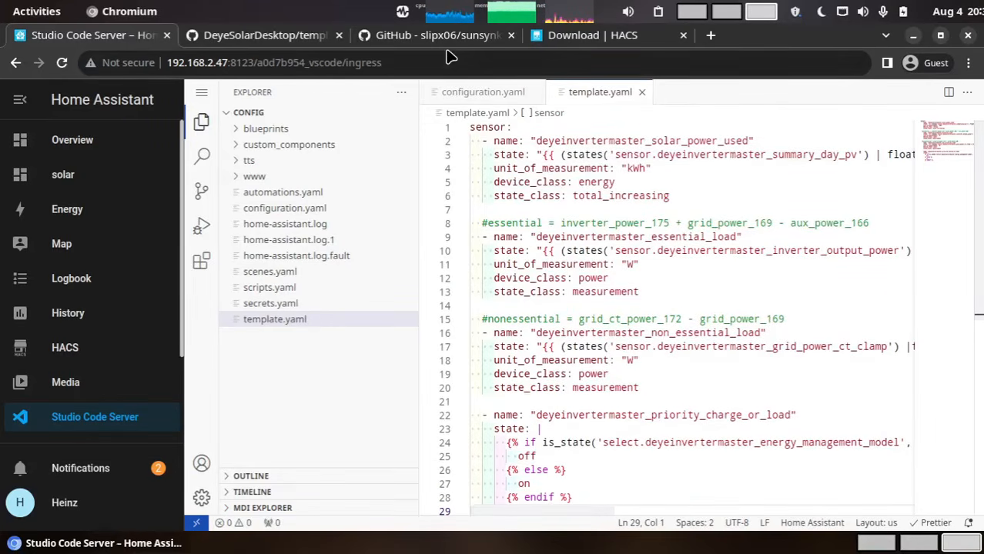
Copy the raw contents of automations.yaml from the GitHub repository, reached through the Automations section of JustGrabbingSomeIdeas.md
left_click(265, 36)
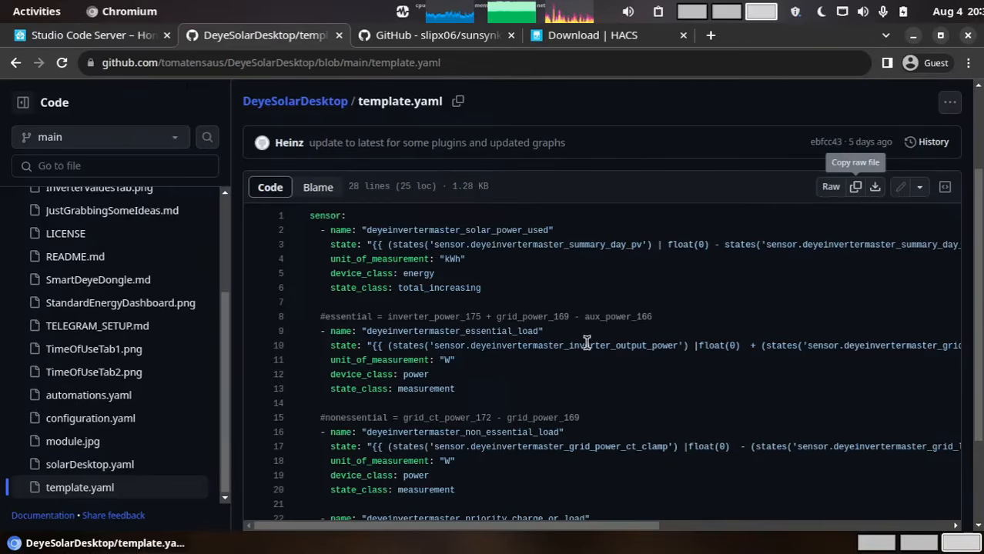
left_click(16, 62)
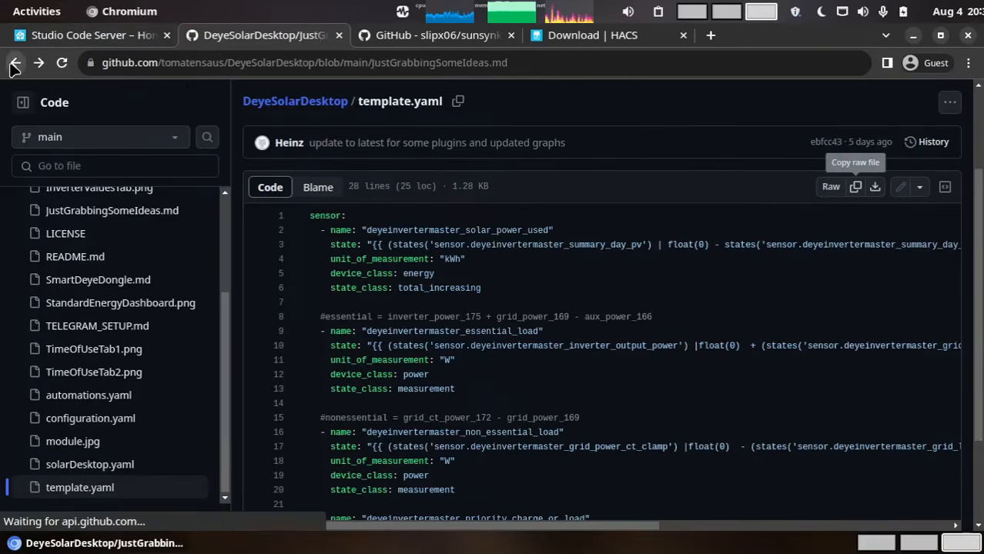
scroll(416, 310, "down", 3)
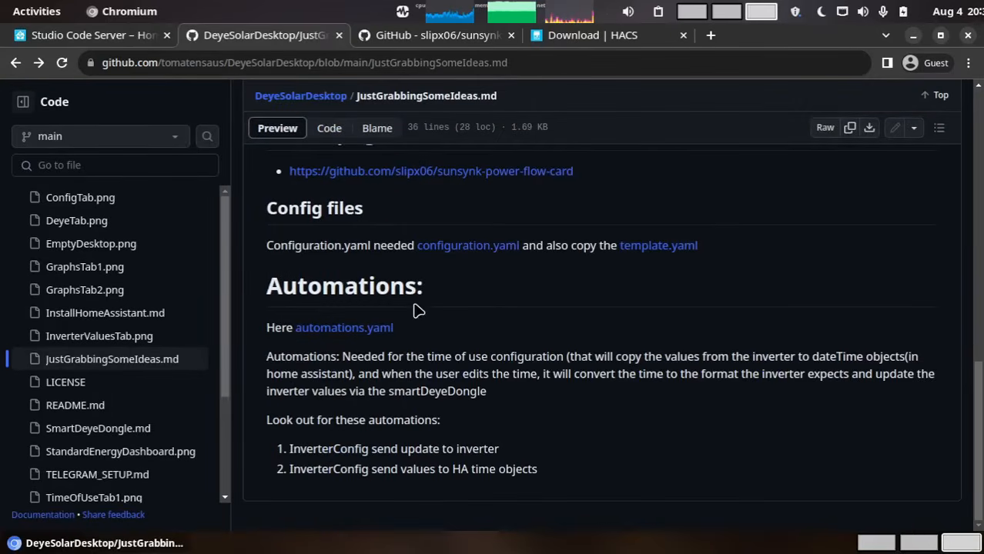
left_click(341, 329)
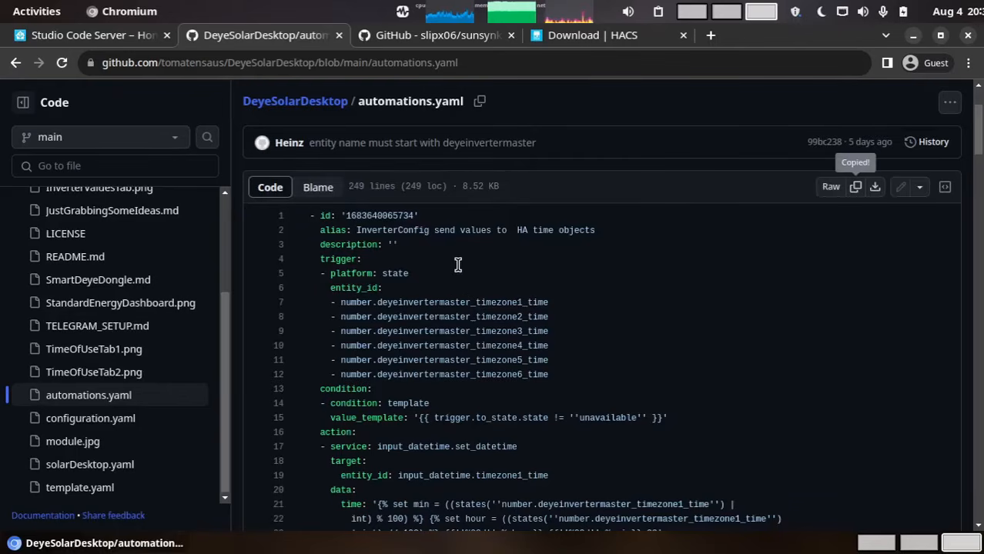
In Studio Code Server, replace the empty [] in automations.yaml with the copied automations and save the file
left_click(96, 36)
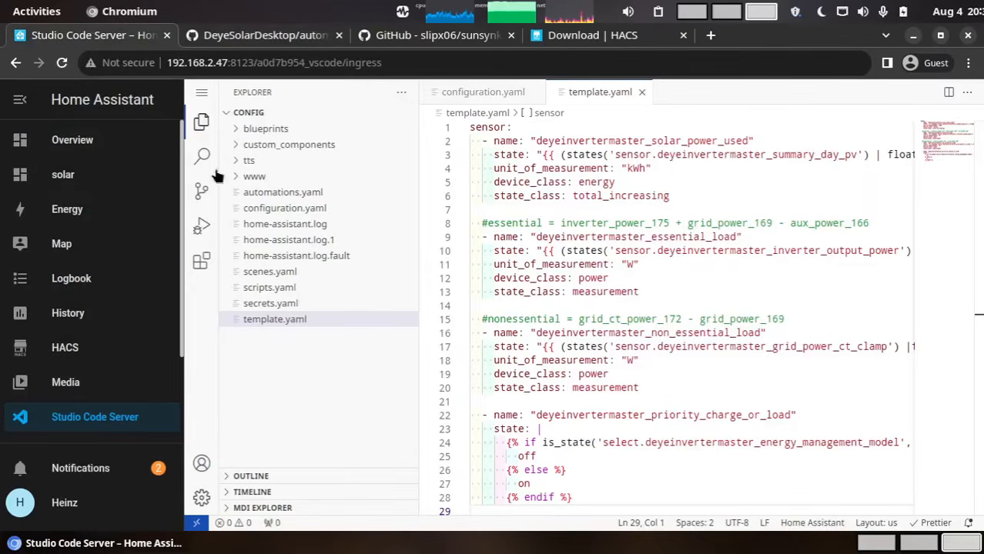
left_click(290, 197)
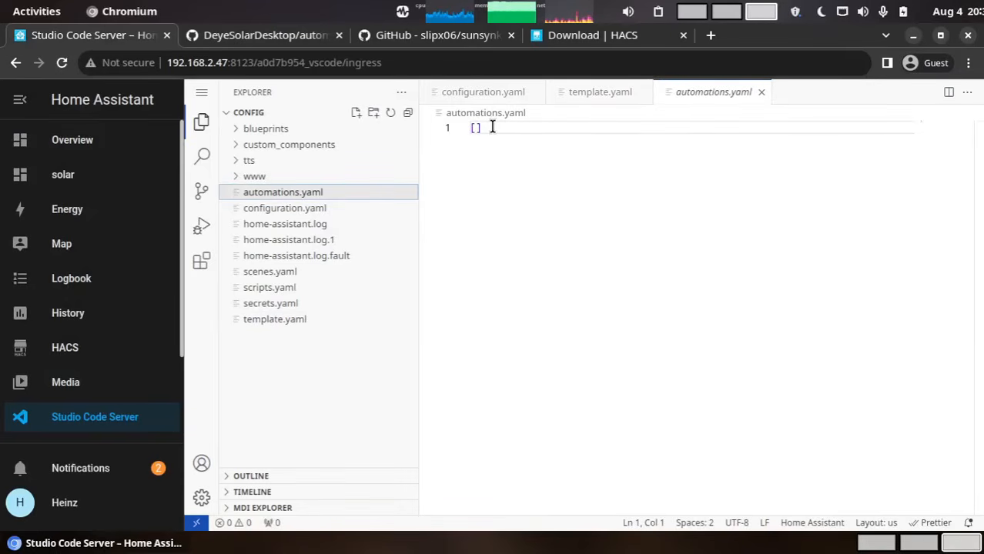
left_click_drag(492, 127, 459, 121)
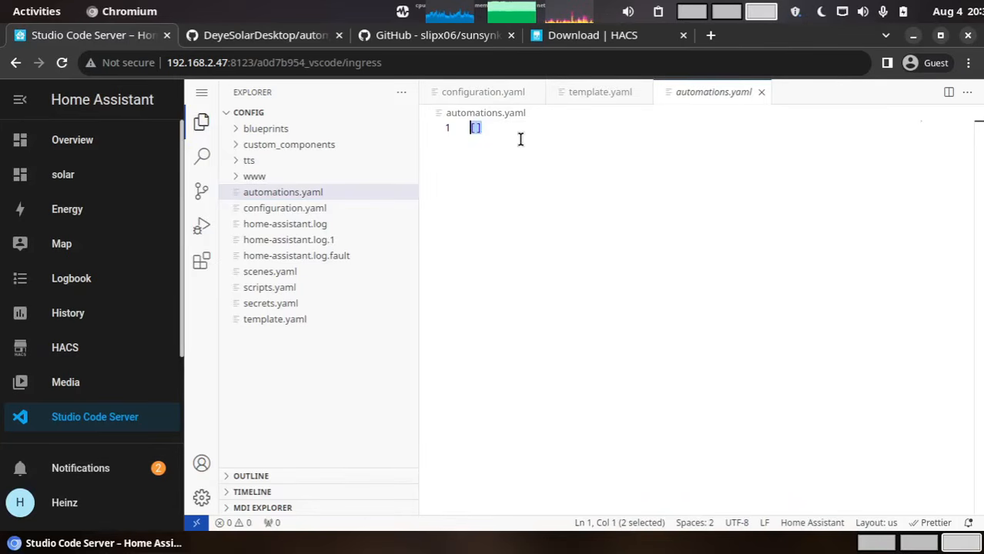
key("Delete")
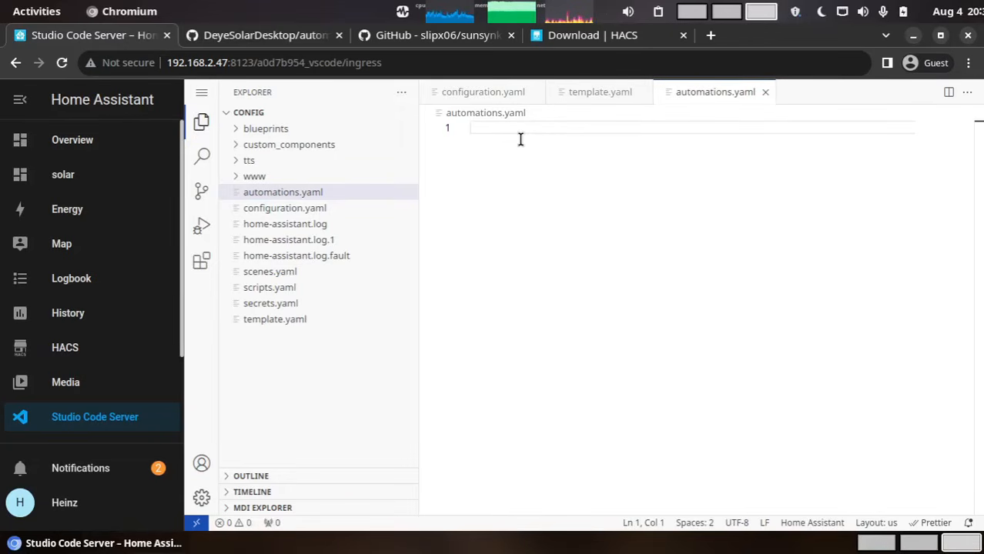
key("ctrl+v")
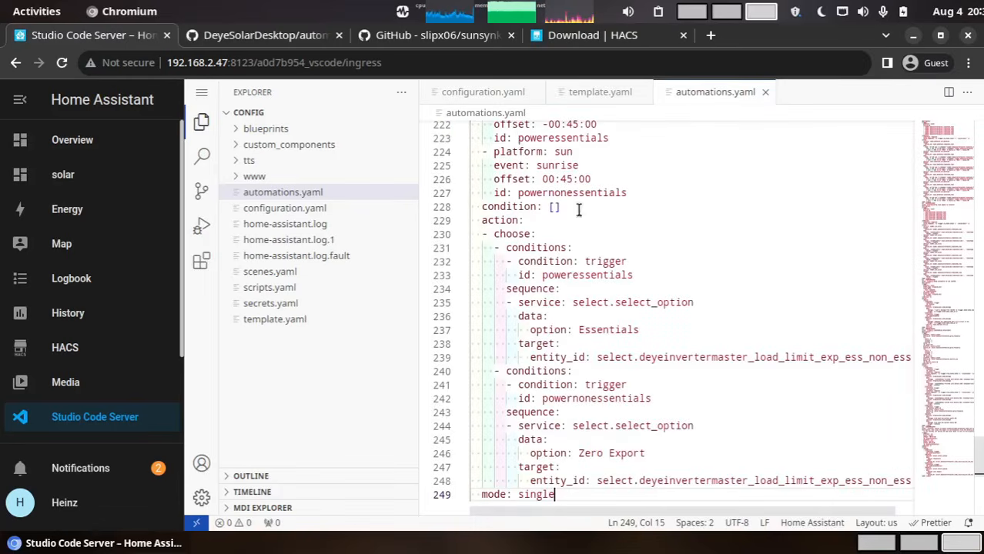
scroll(687, 397, "up", 3)
scroll(686, 397, "down", 3)
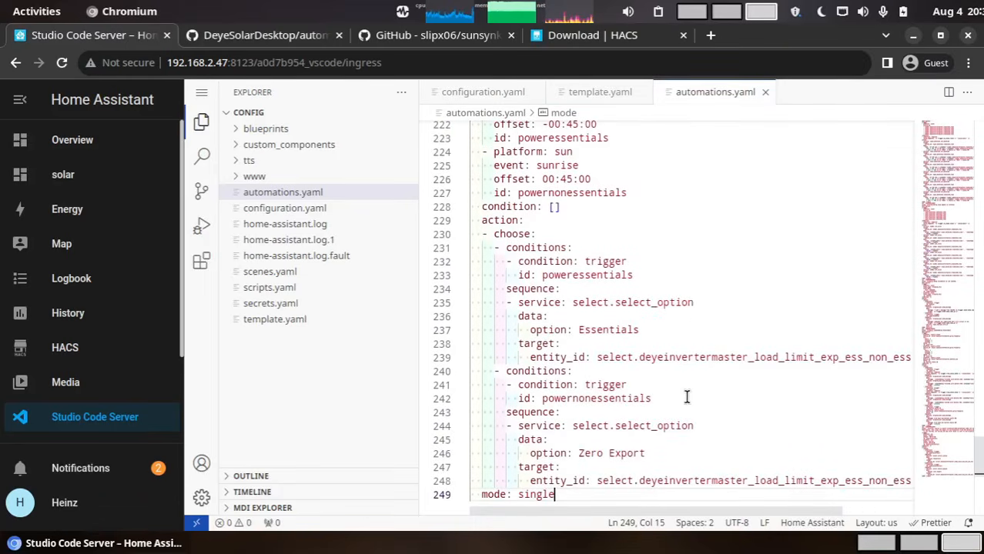
key("ctrl+s")
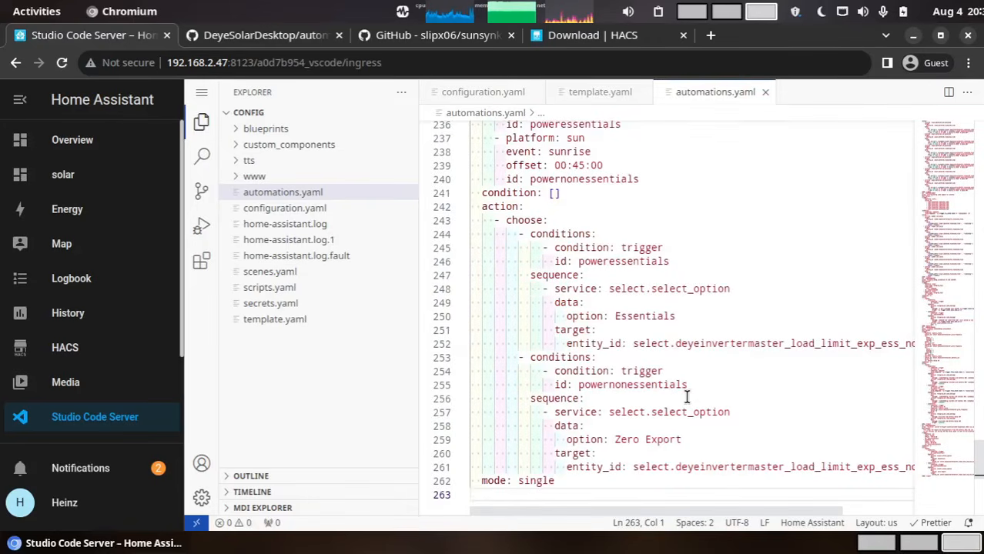
Review the last automations in automations.yaml and read the Automations notes in JustGrabbingSomeIdeas.md on GitHub
scroll(687, 397, "up", 6)
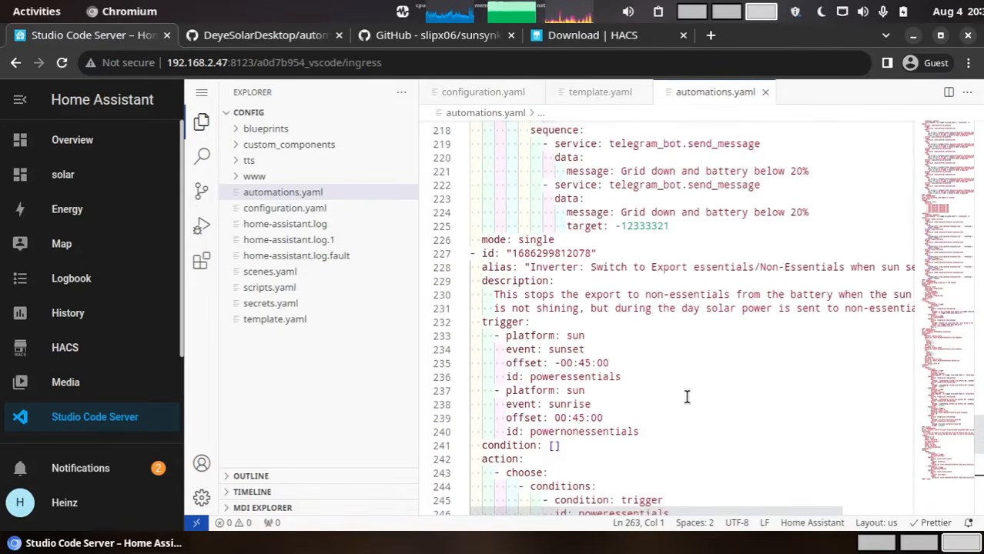
scroll(686, 397, "up", 4)
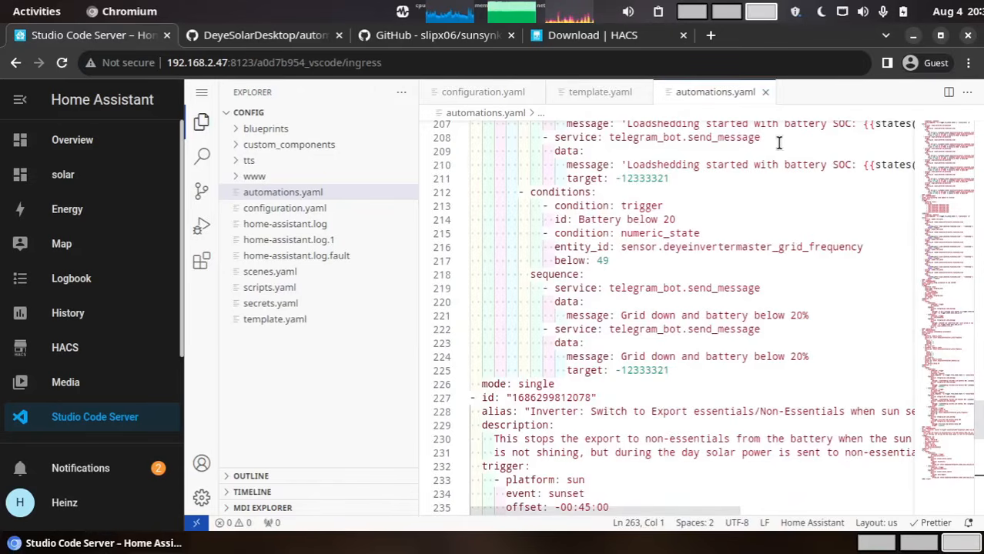
left_click(248, 34)
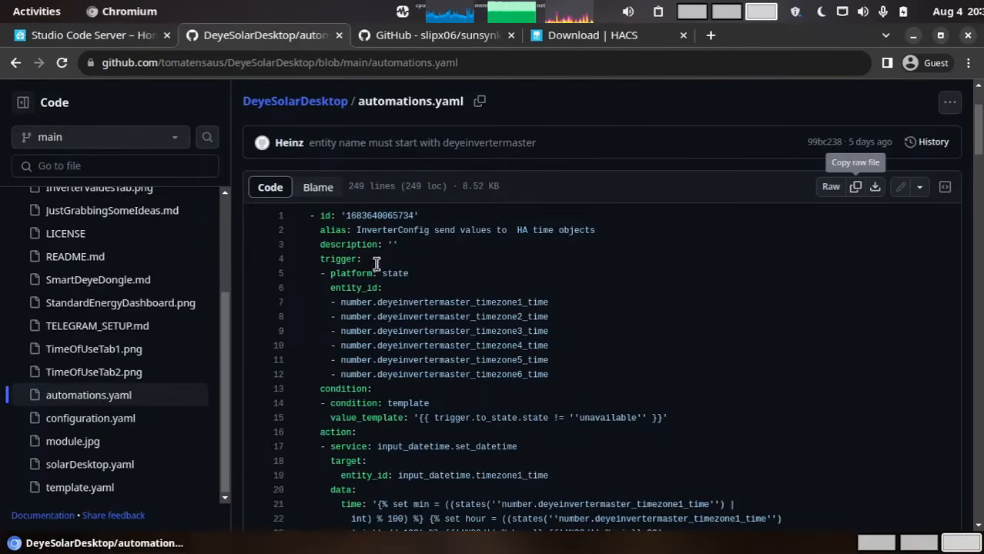
left_click(16, 62)
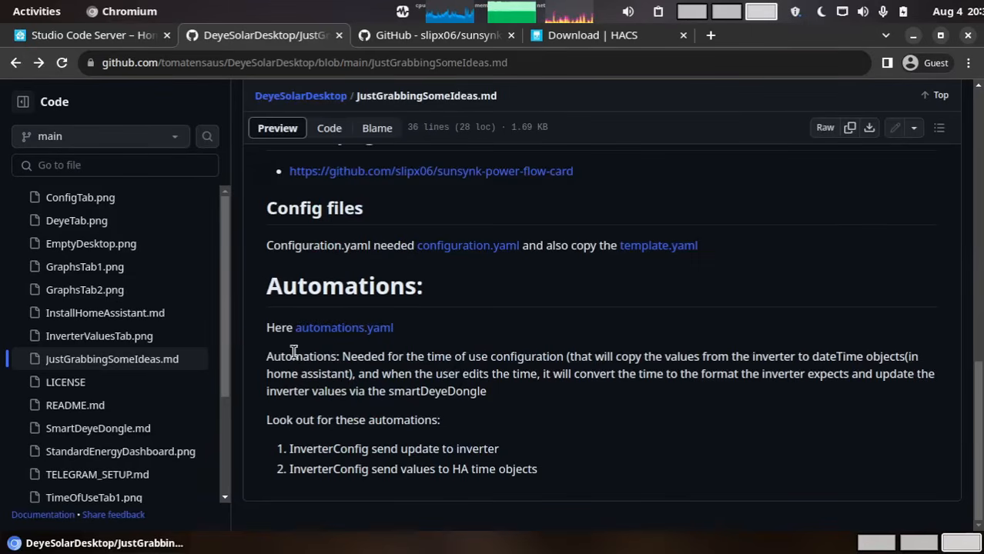
left_click_drag(292, 357, 582, 483)
left_click(610, 469)
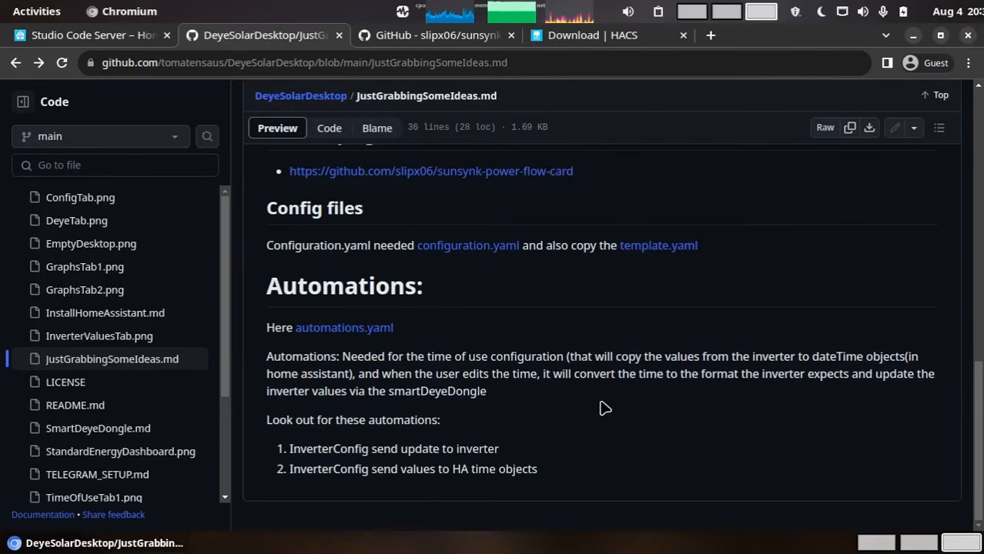
Run the configuration check in Home Assistant's Developer Tools and restart Home Assistant
left_click(54, 35)
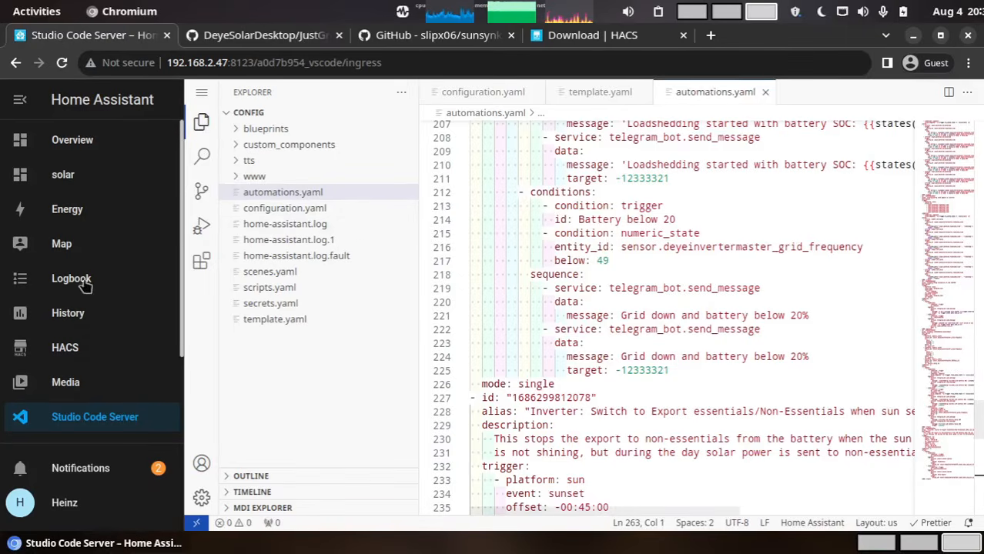
scroll(75, 389, "down", 3)
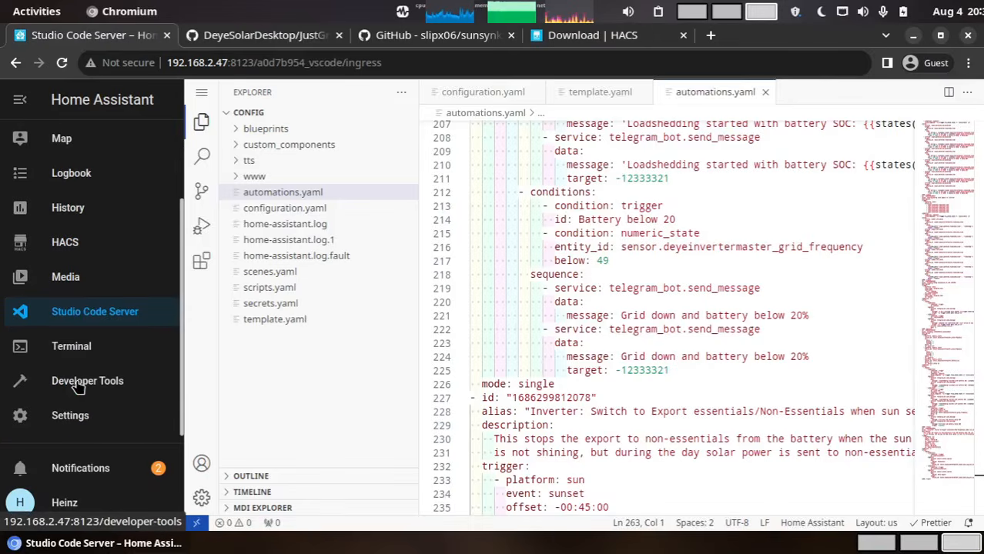
left_click(77, 385)
left_click(270, 344)
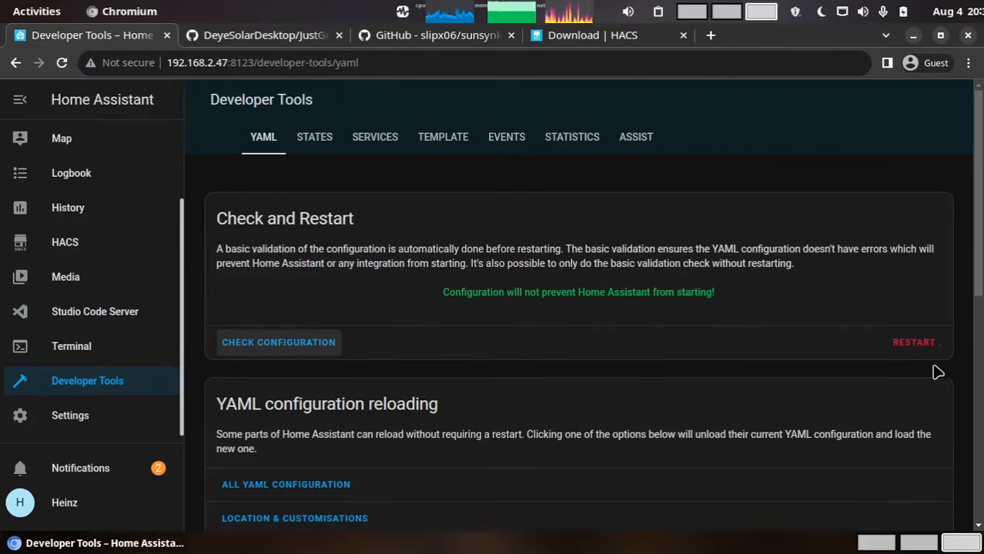
left_click(908, 344)
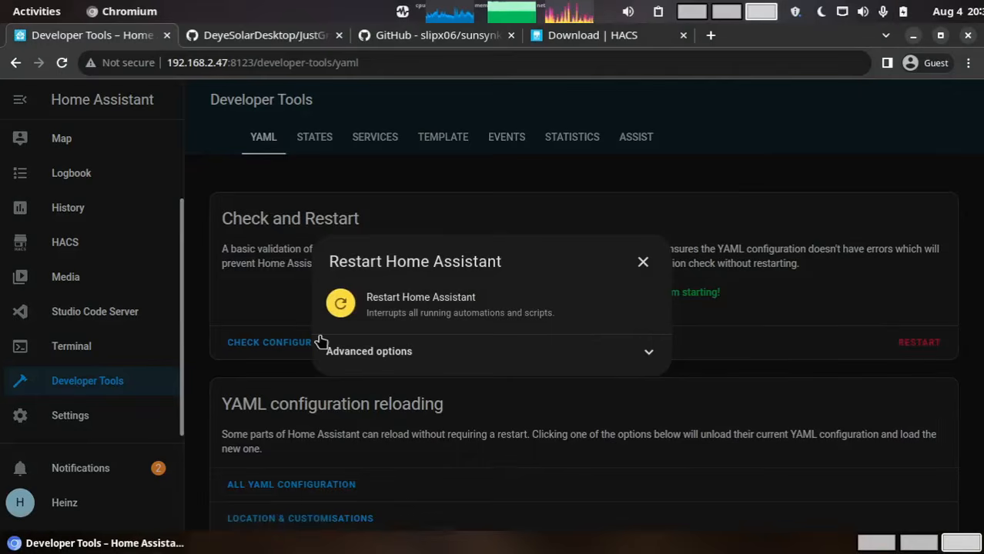
left_click(418, 304)
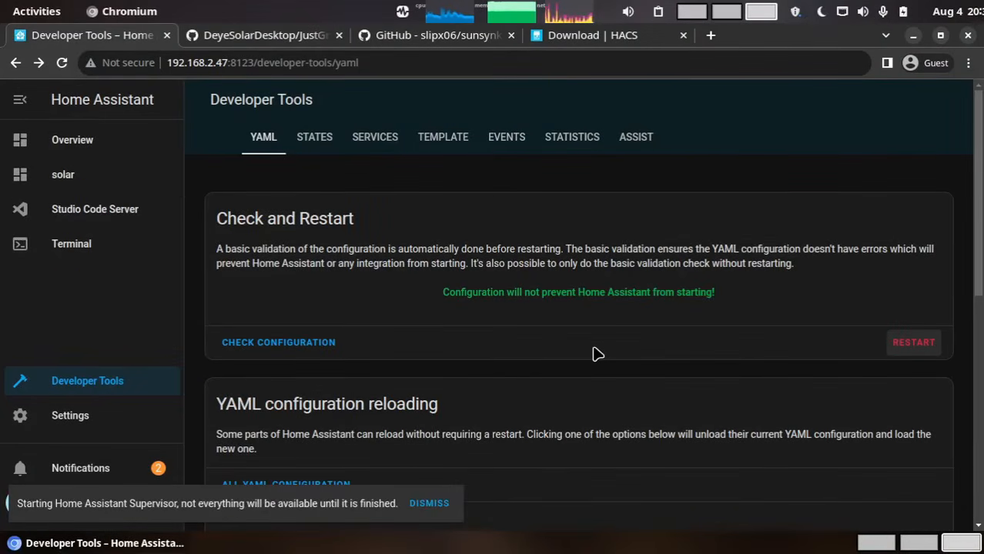
Shrink the page zoom and open the solar dashboard to view its Deye view
key("ctrl+minus")
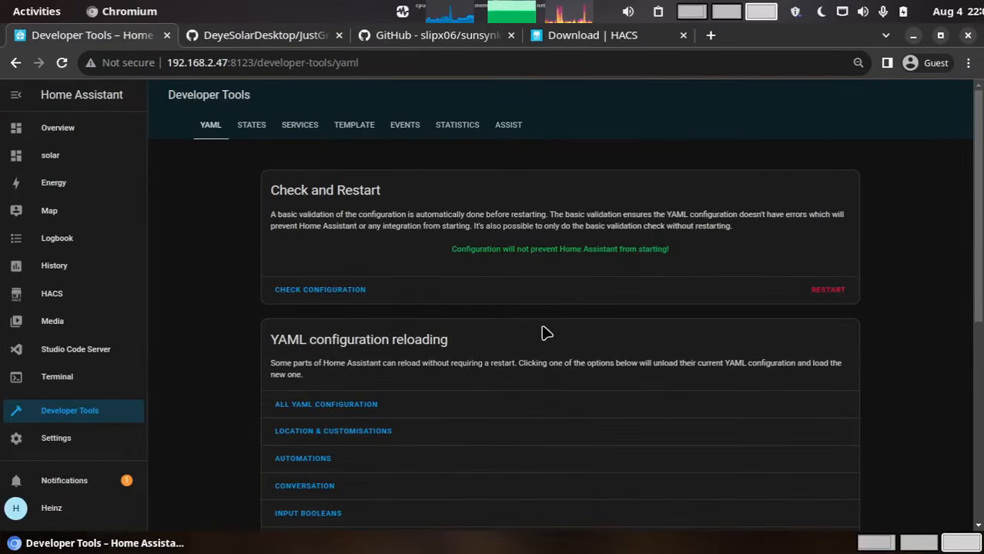
left_click(49, 157)
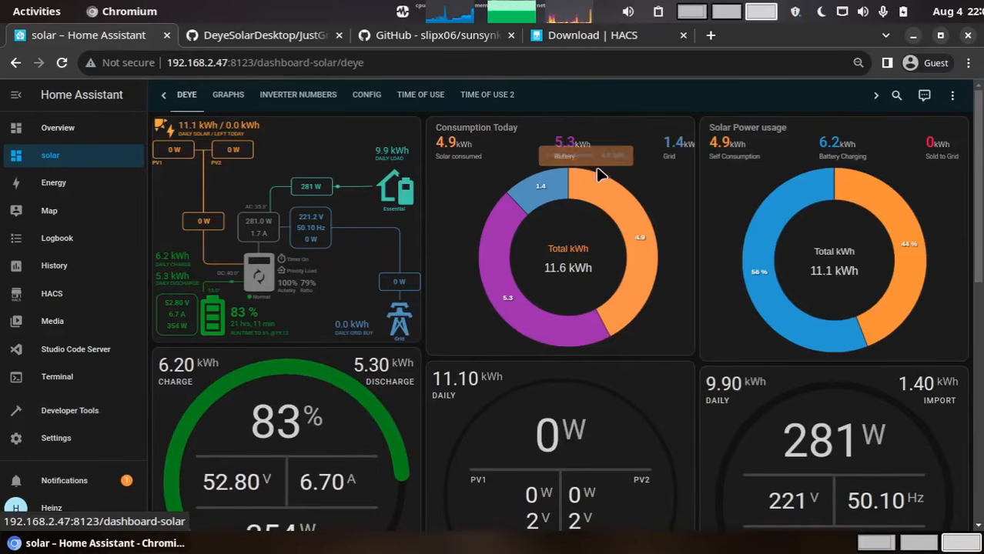
Review the lower cards of the Deye view and highlight the calendar.load_shedding_forecast entity in the atomic-calendar-revive card error
scroll(655, 344, "down", 8)
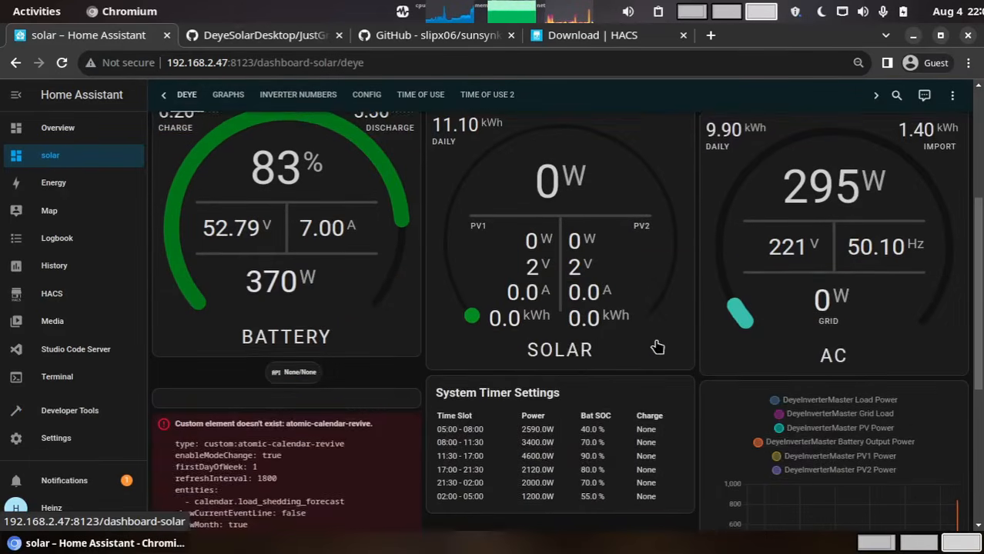
scroll(638, 341, "down", 1)
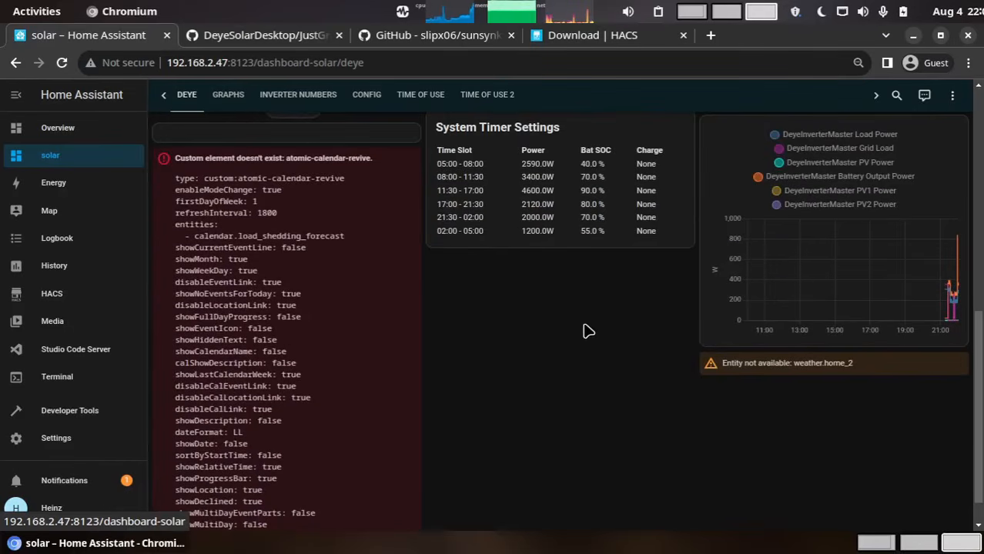
scroll(254, 346, "up", 3)
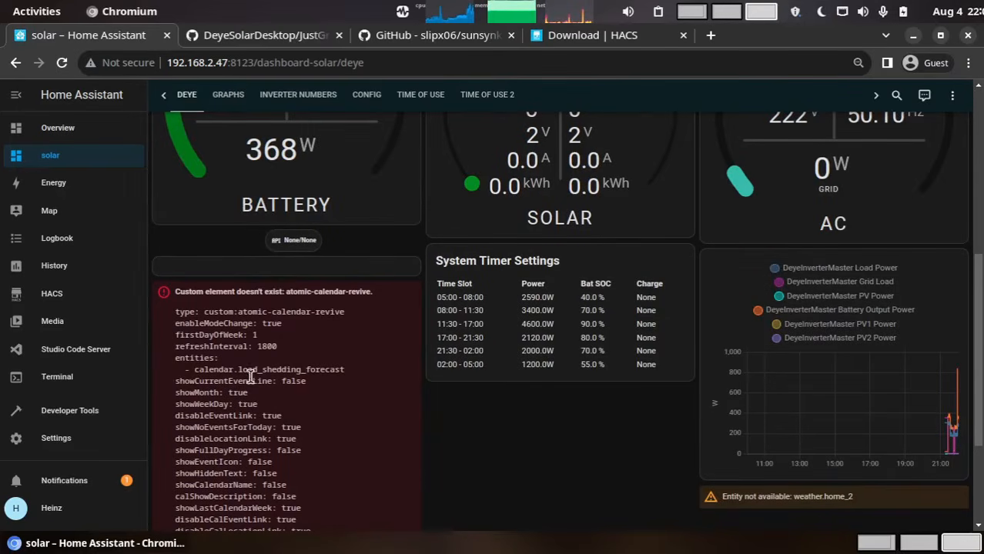
left_click_drag(208, 371, 356, 379)
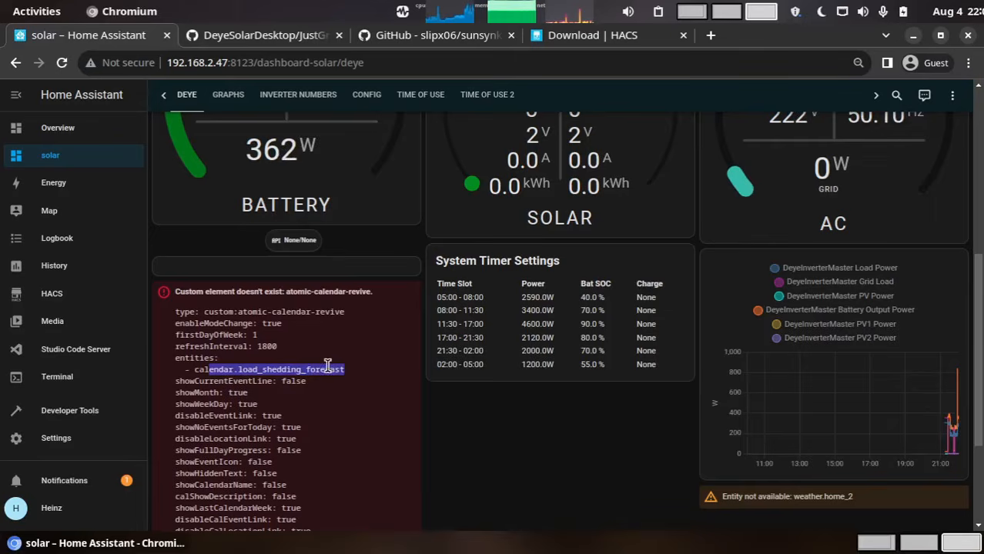
Look up the Load Shedding integration among the new integrations, inspect its API key form and close it without submitting
left_click(56, 439)
left_click(484, 191)
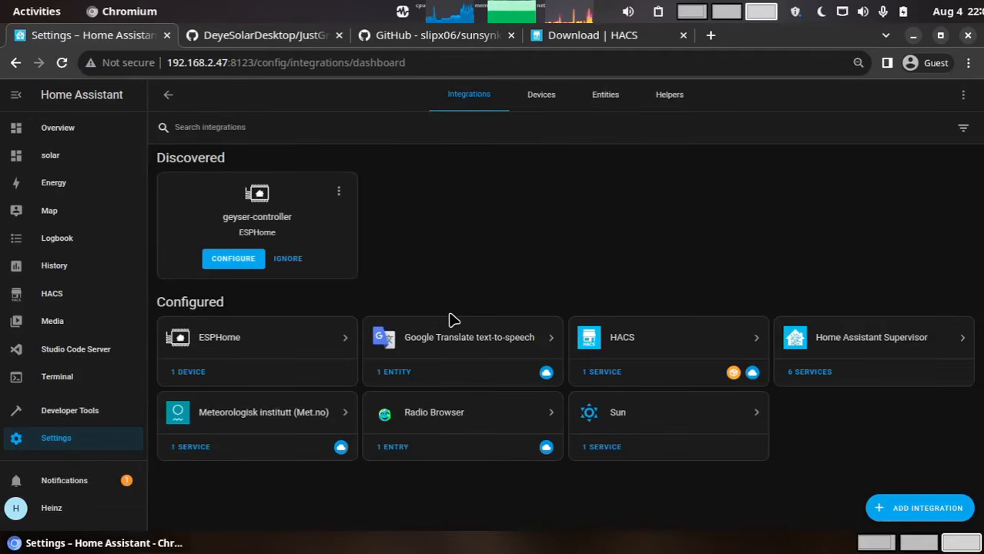
left_click(914, 504)
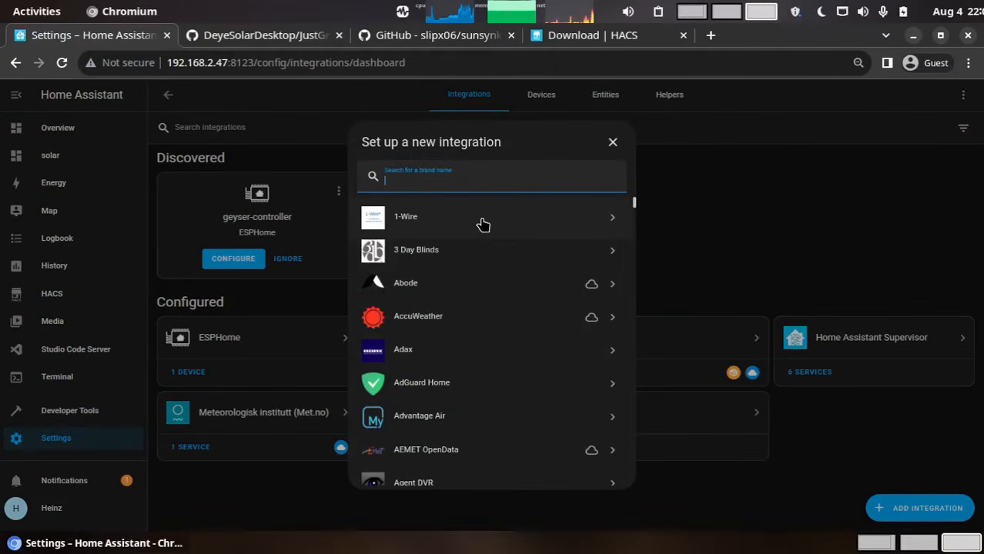
type("t")
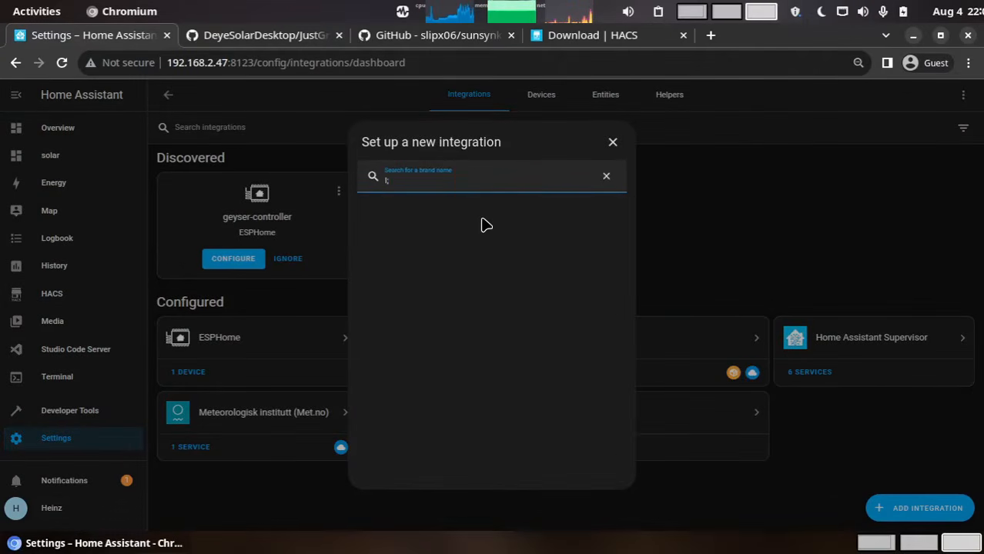
type("oad")
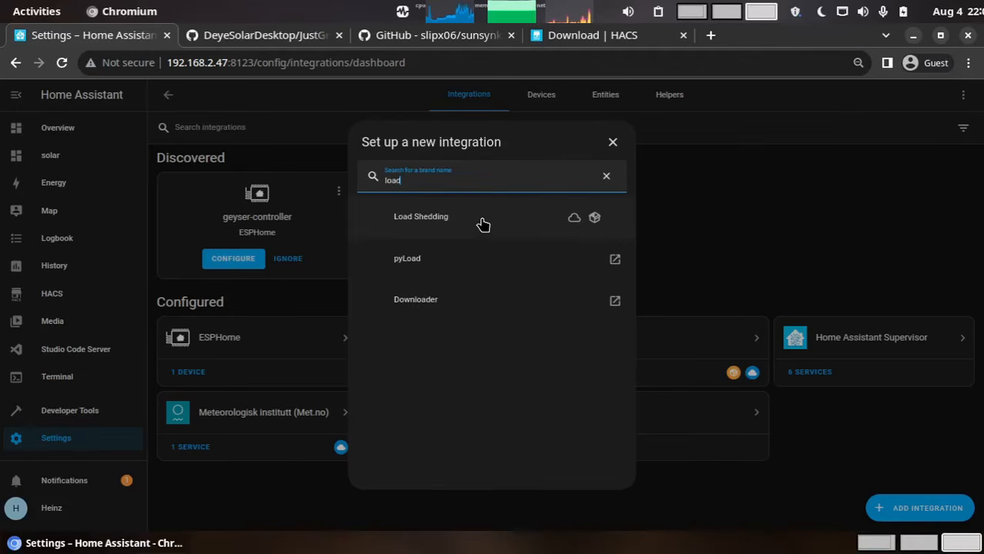
left_click(483, 223)
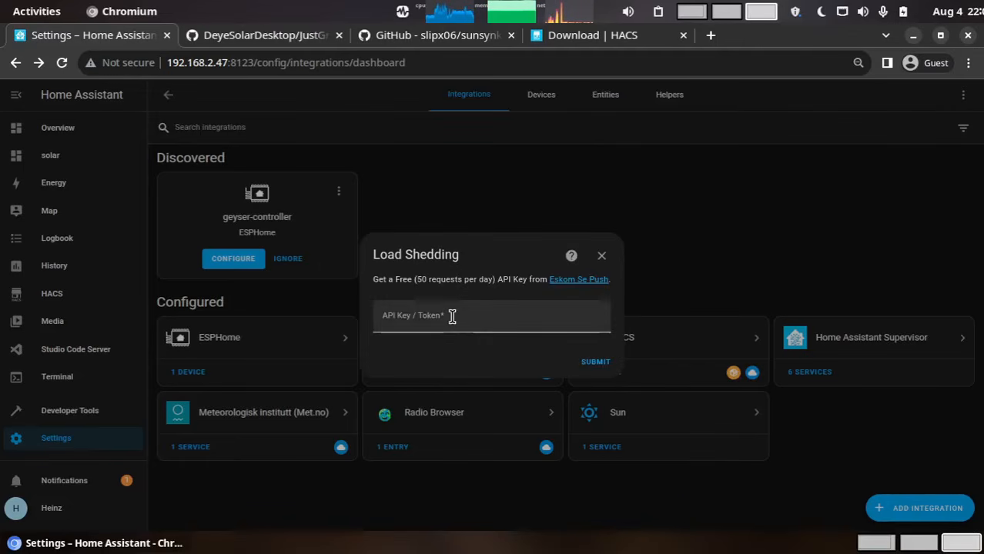
left_click(450, 314)
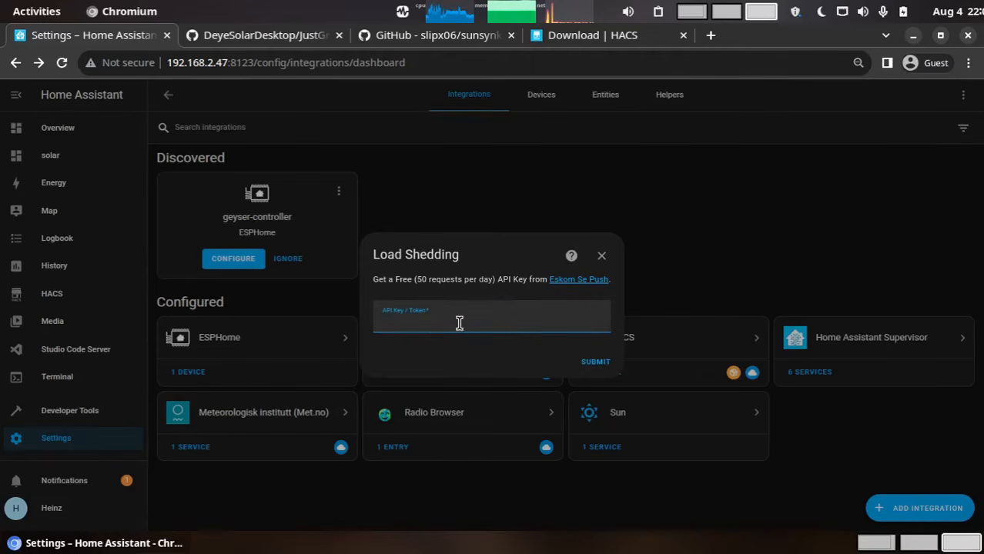
left_click(603, 257)
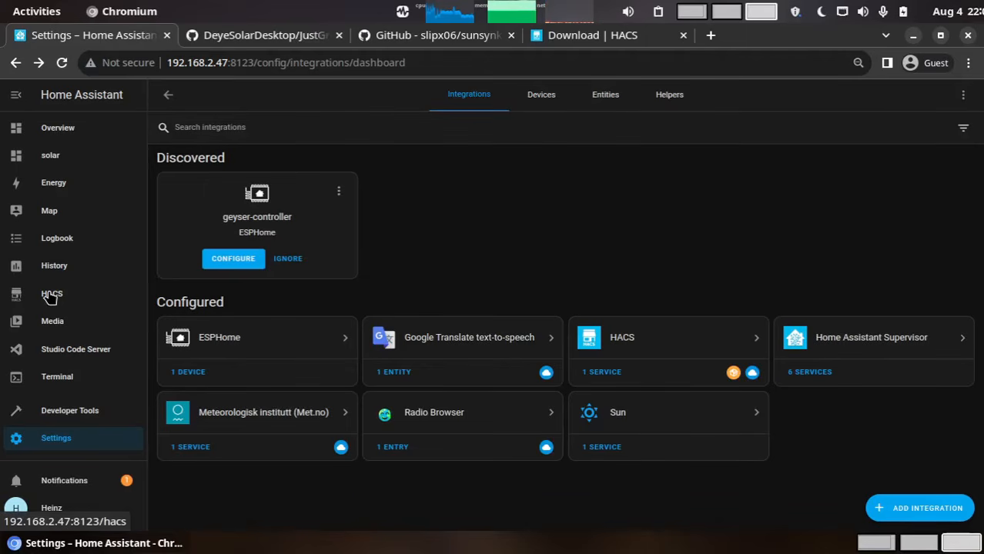
Put the solar dashboard in edit mode and open the Consumption Today card's configuration at its series entities
left_click(52, 157)
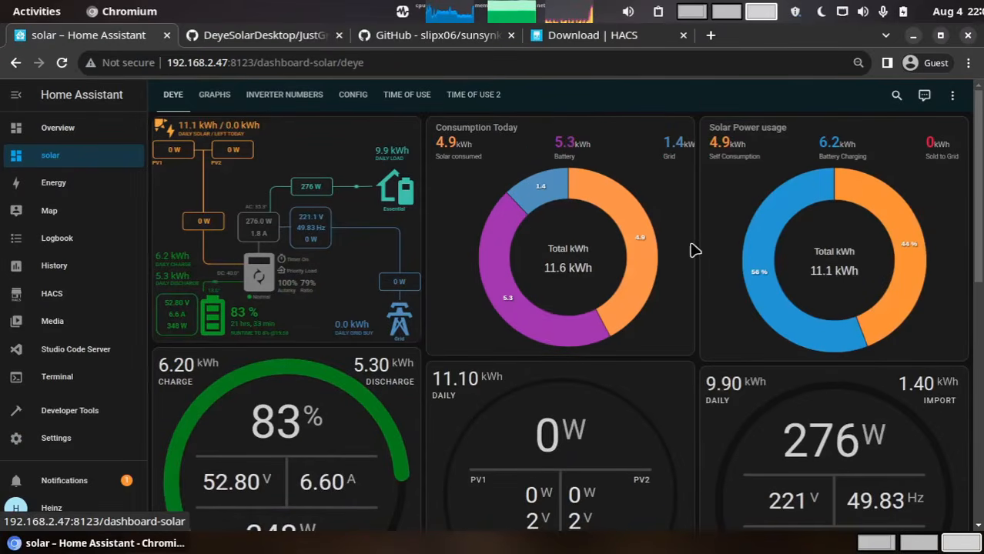
mouse_move(558, 323)
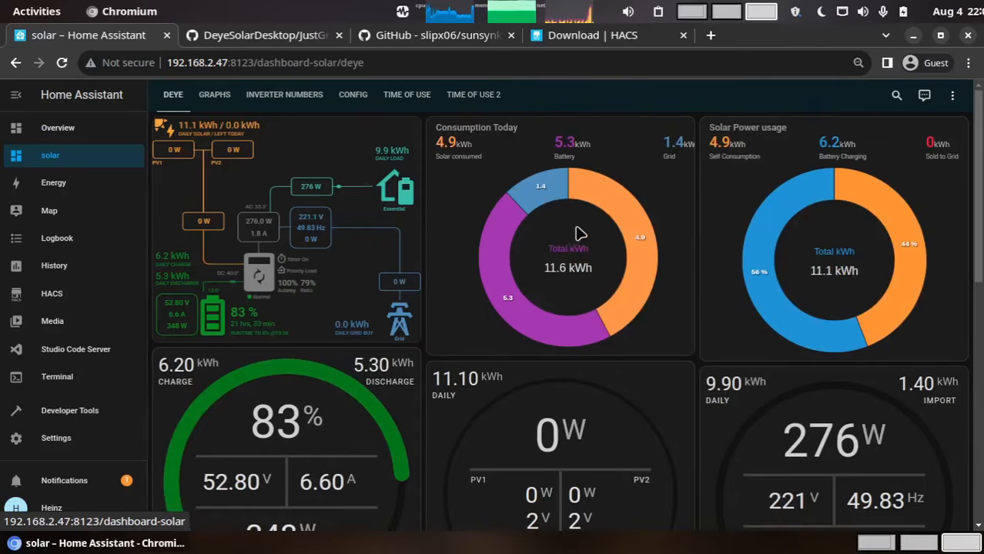
mouse_move(613, 197)
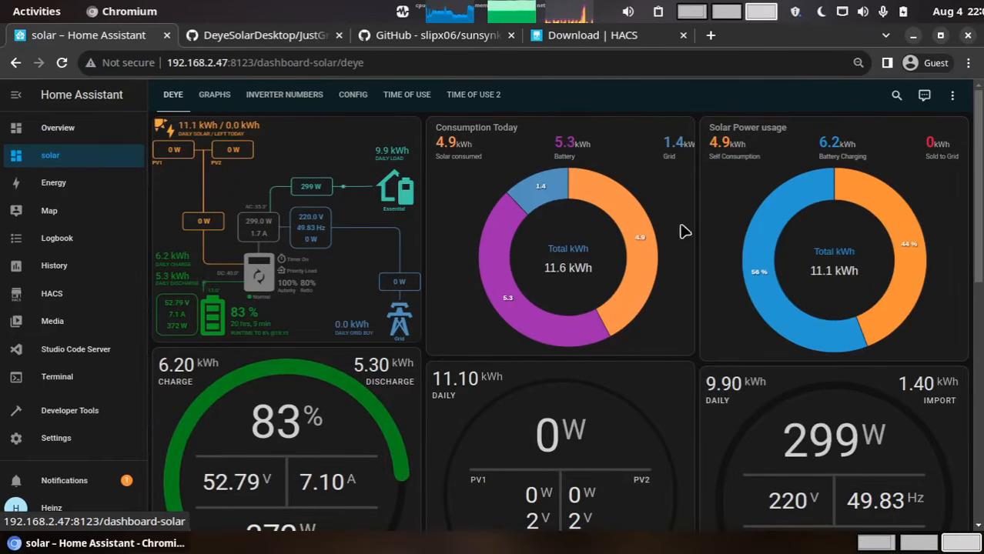
left_click(952, 95)
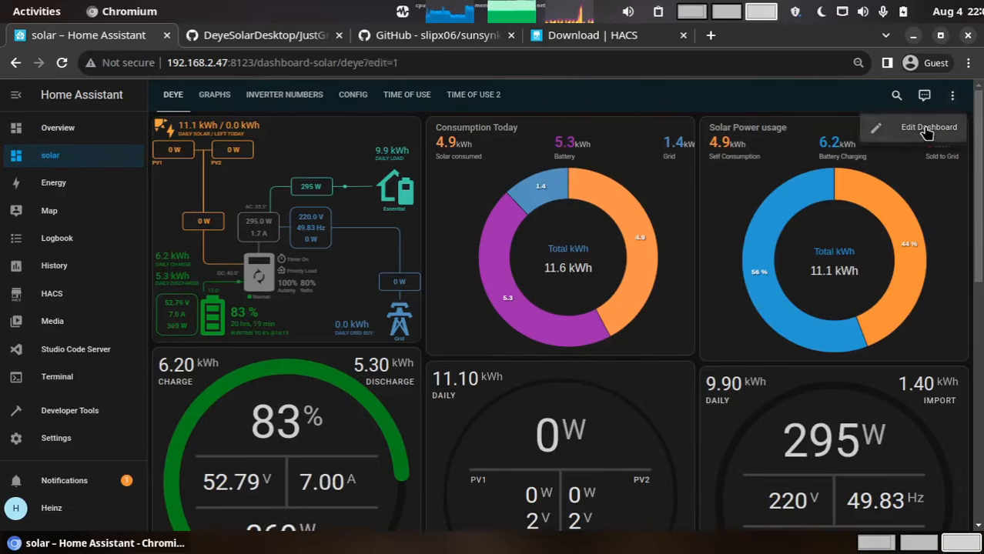
left_click(928, 129)
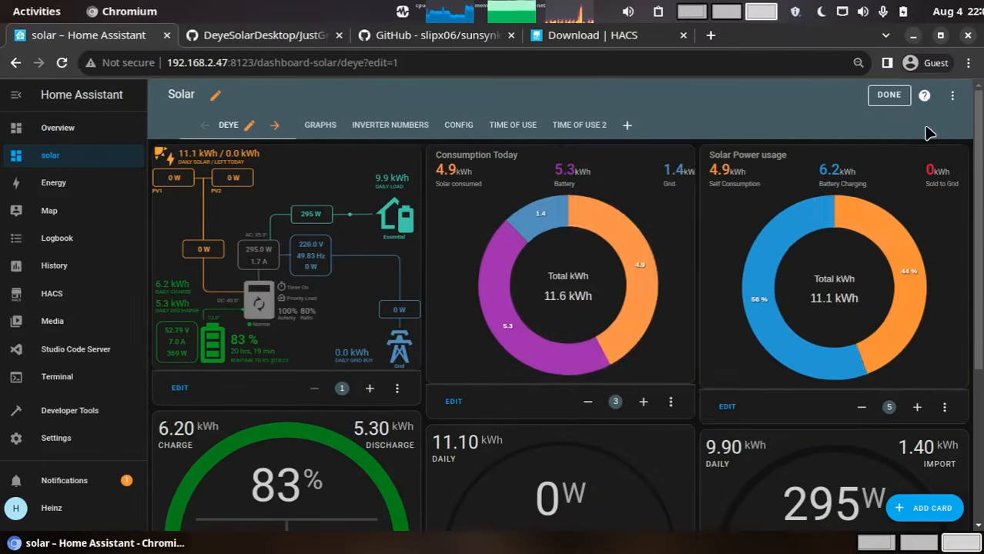
left_click(454, 401)
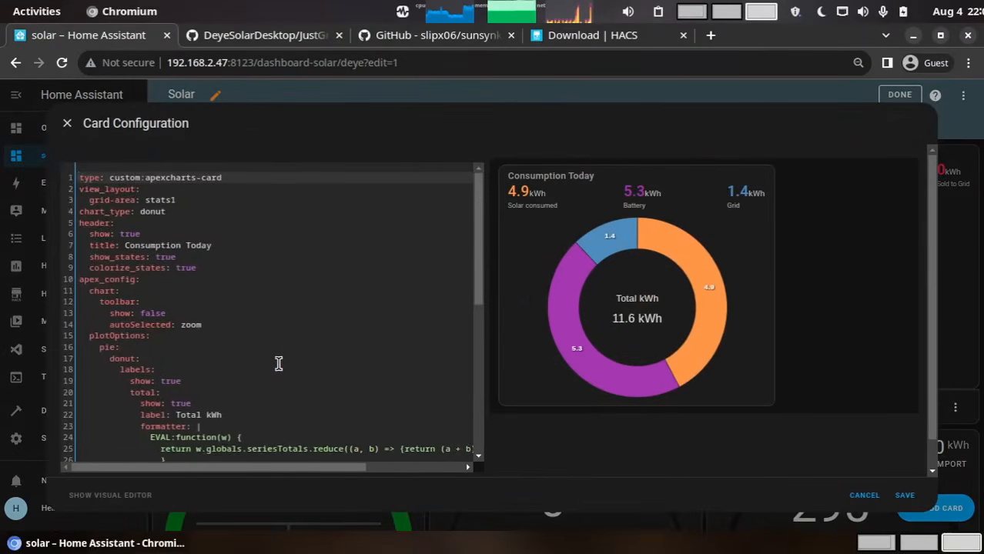
scroll(285, 356, "down", 3)
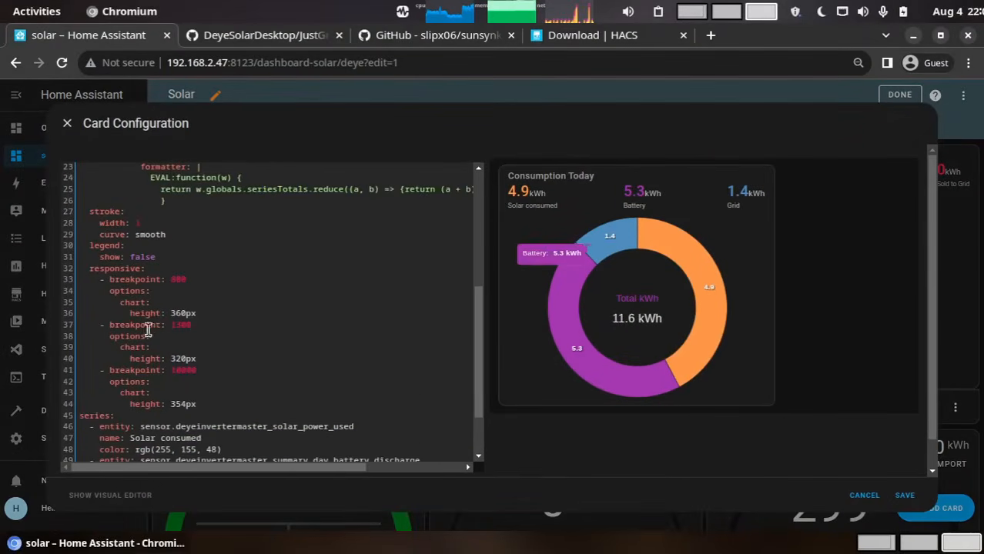
scroll(222, 298, "down", 2)
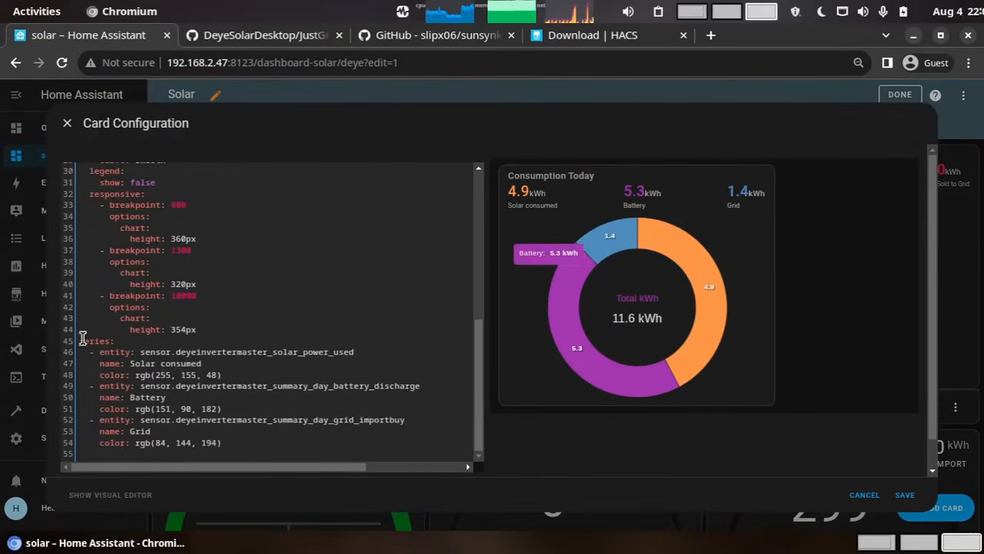
Check the Solar consumed and Battery series entities in the card's YAML against the entity autocomplete suggestions
left_click(355, 352)
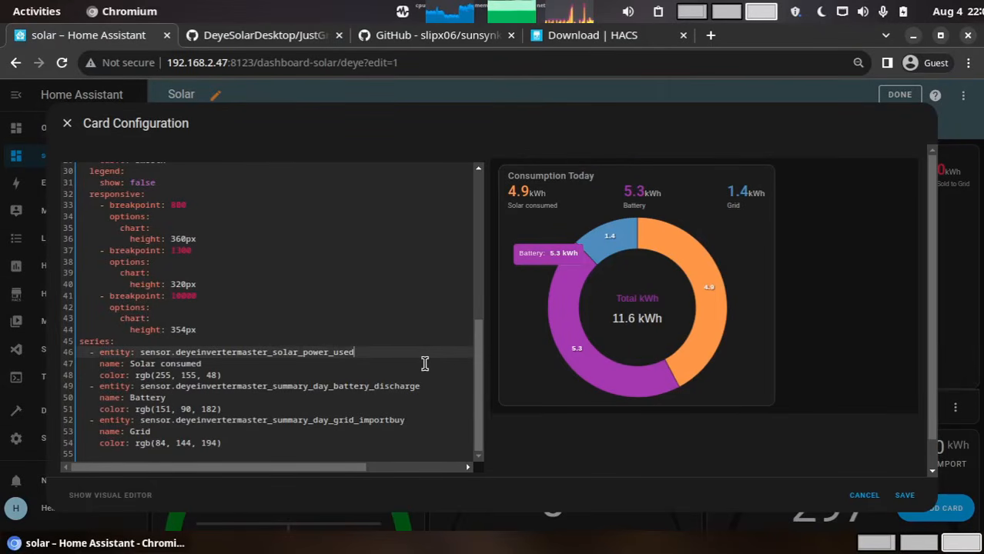
key("ctrl+space")
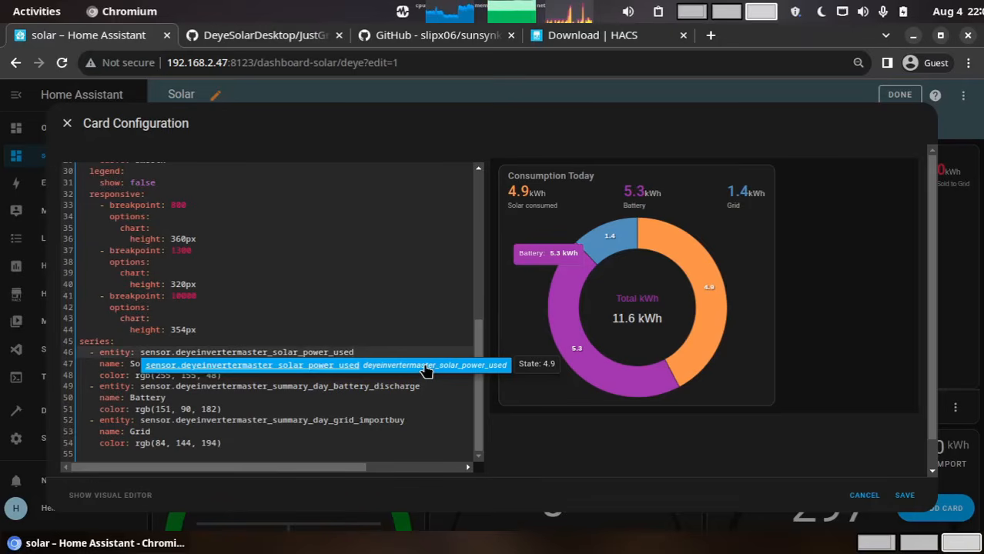
key("Escape")
key("Down")
key("Down")
key("Down")
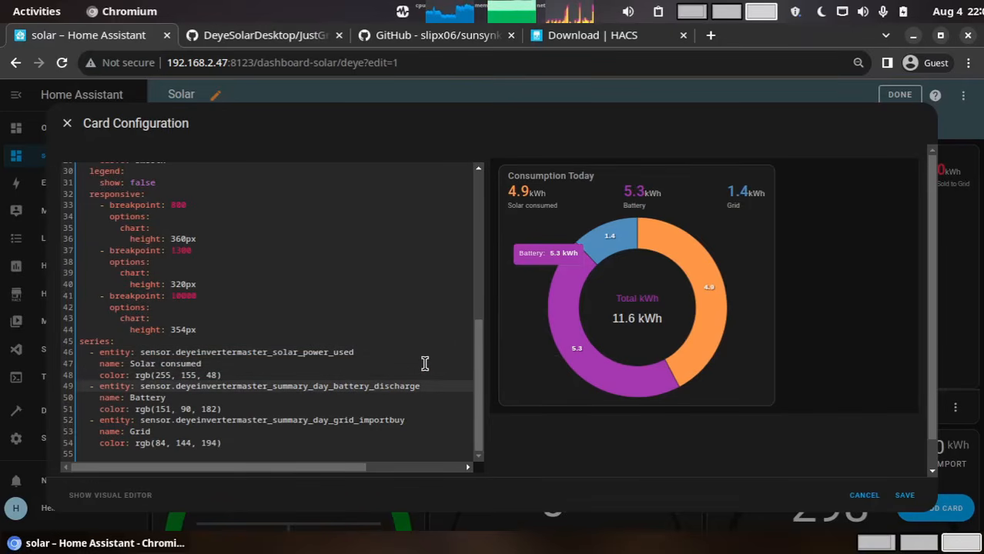
key("ctrl+space")
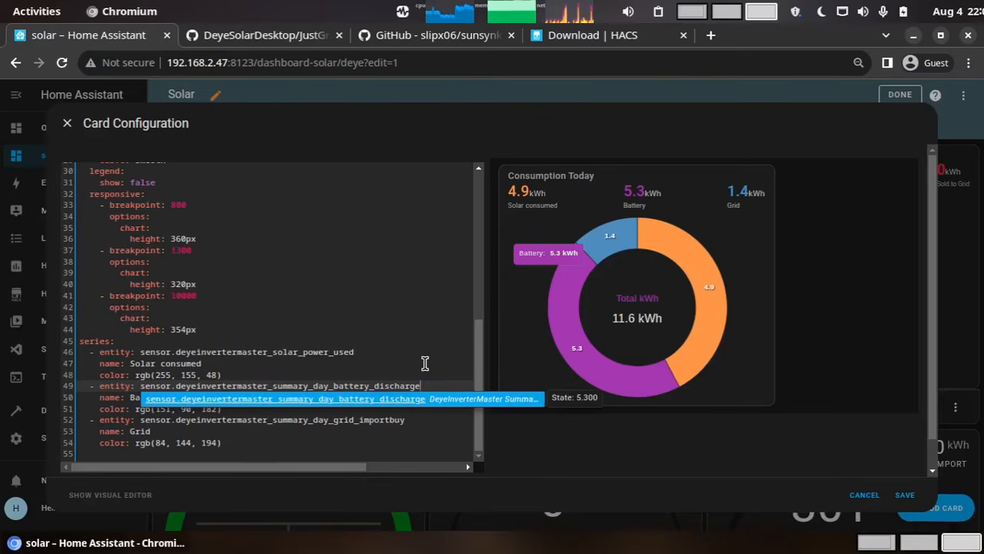
key("Escape")
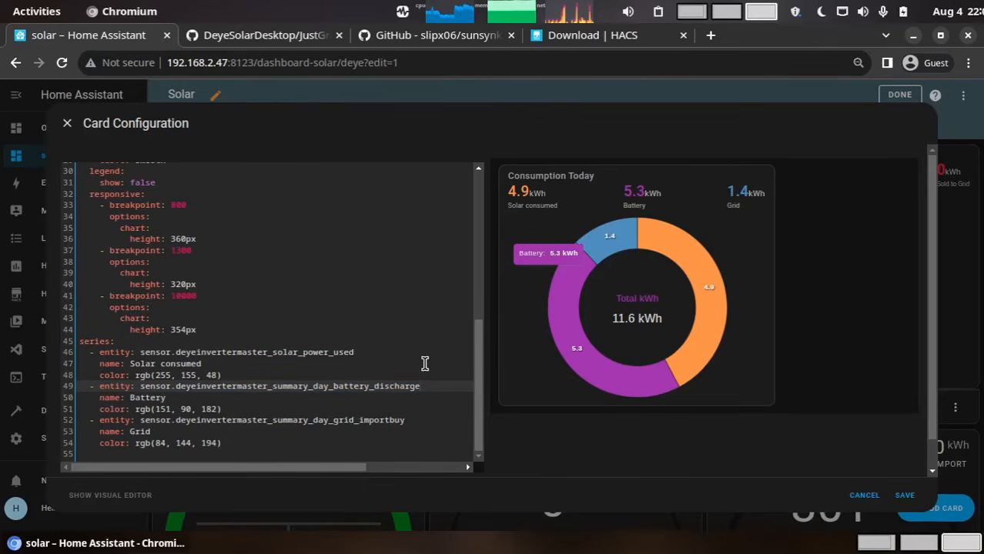
Go to the Grid series entity in the card's YAML and check it with the entity autocomplete suggestions
key("Down")
key("Down")
key("Down")
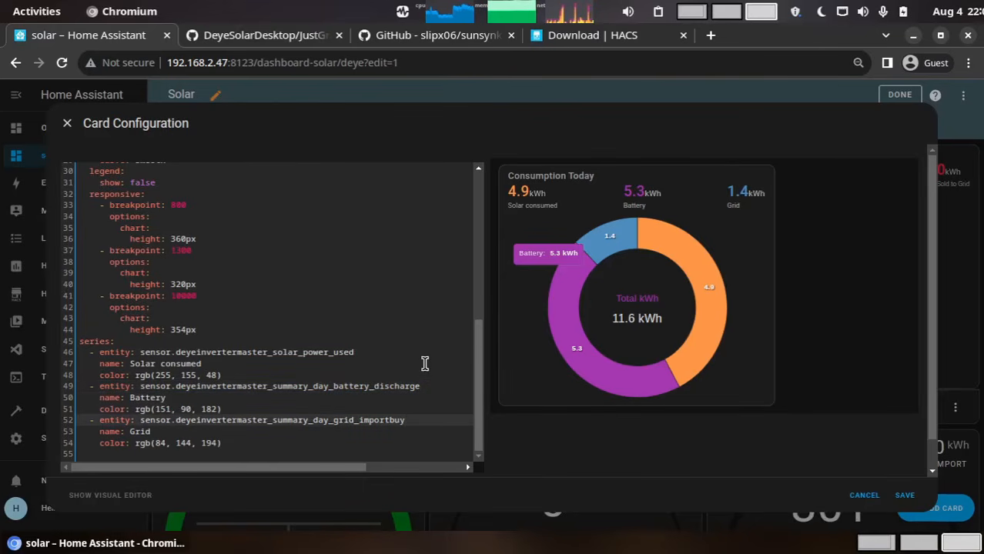
key("Left")
key("Left")
key("Left")
key("Left")
key("Left")
key("Left")
key("Left")
key("Left")
key("Left")
key("Left")
key("Left")
key("Left")
key("Left")
key("Left")
key("Left")
key("Right")
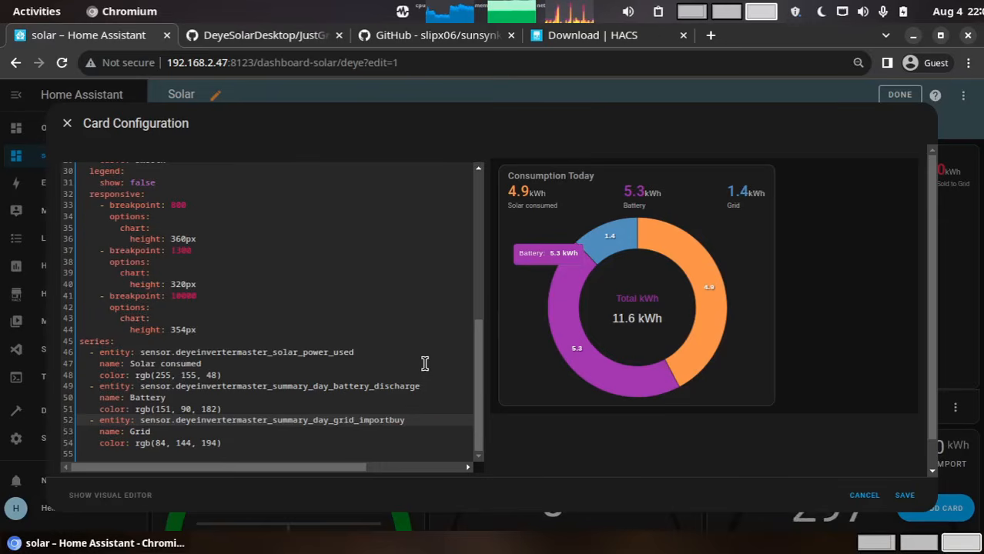
key("ctrl+space")
key("Escape")
Try sensor.deyeinvertermaster_summary_day_grid_import_buy as the Grid series entity, then remove the added underscore
key("Left")
key("Left")
key("Left")
type("_")
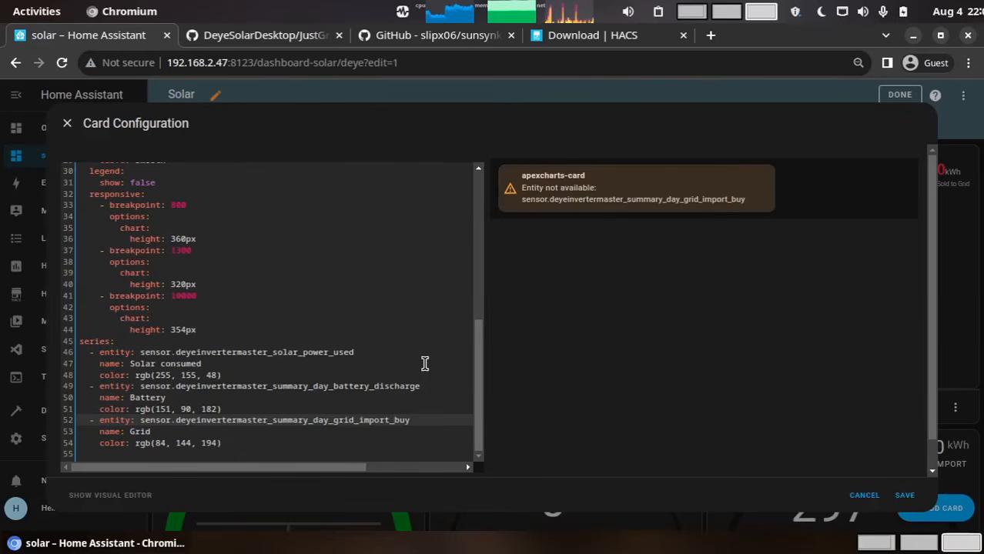
key("BackSpace")
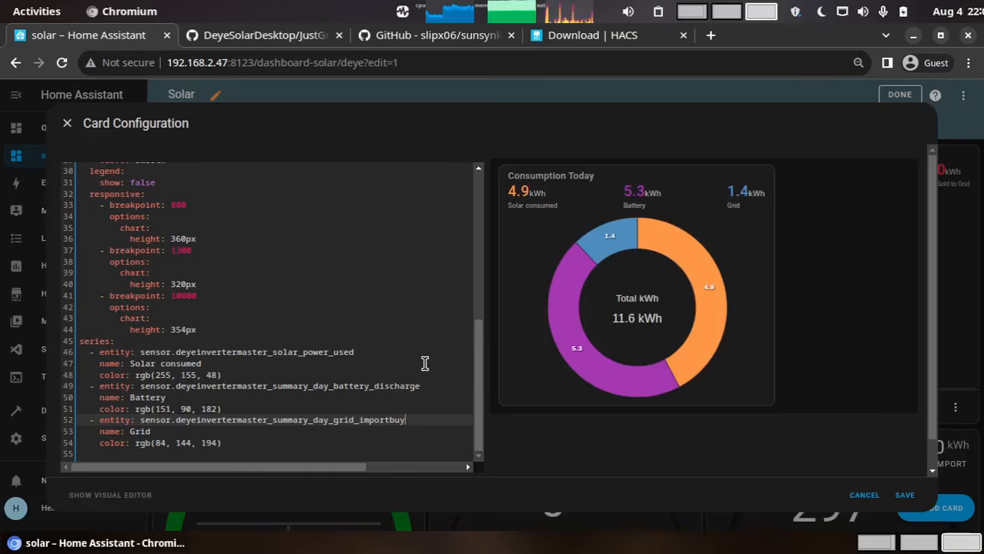
Recheck the Grid series entity's autocomplete suggestion and save the Consumption Today card
key("ctrl+space")
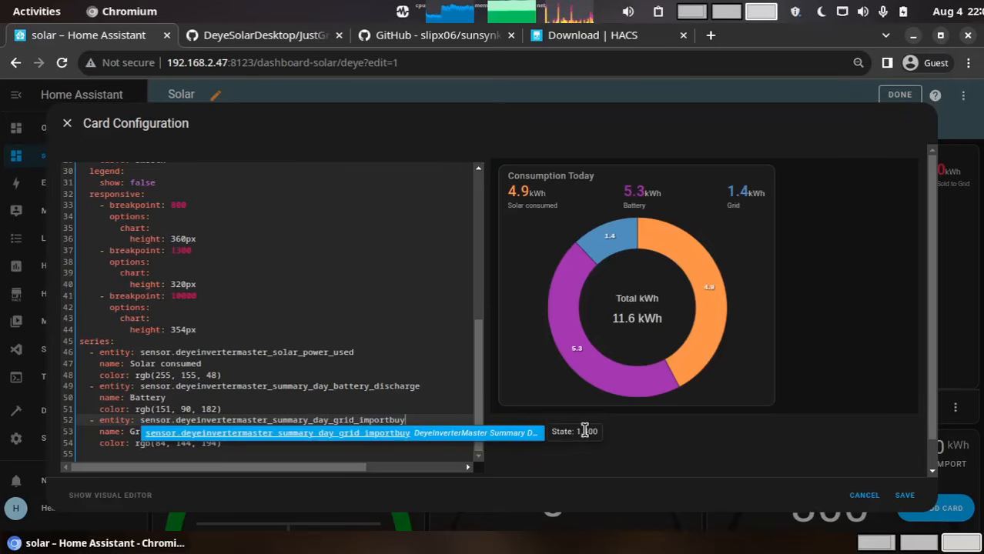
left_click(906, 496)
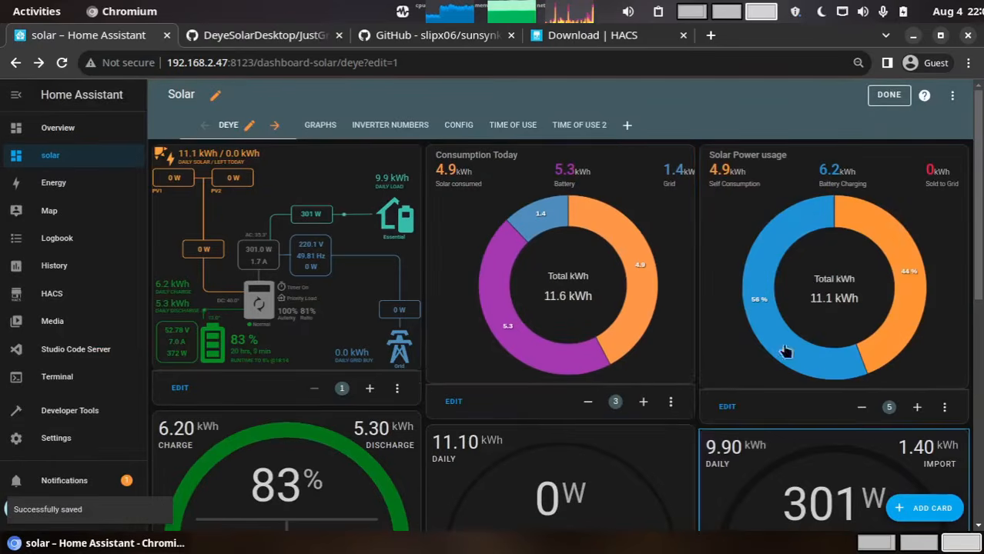
Open the solar dashboard's Graphs view and review its charts through to Daily Source of Power
left_click(319, 126)
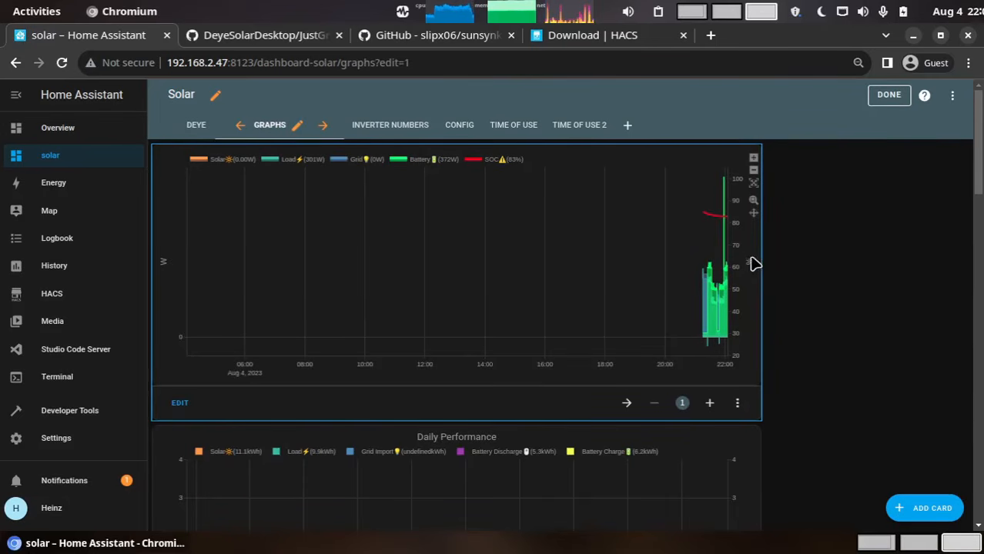
scroll(818, 258, "down", 3)
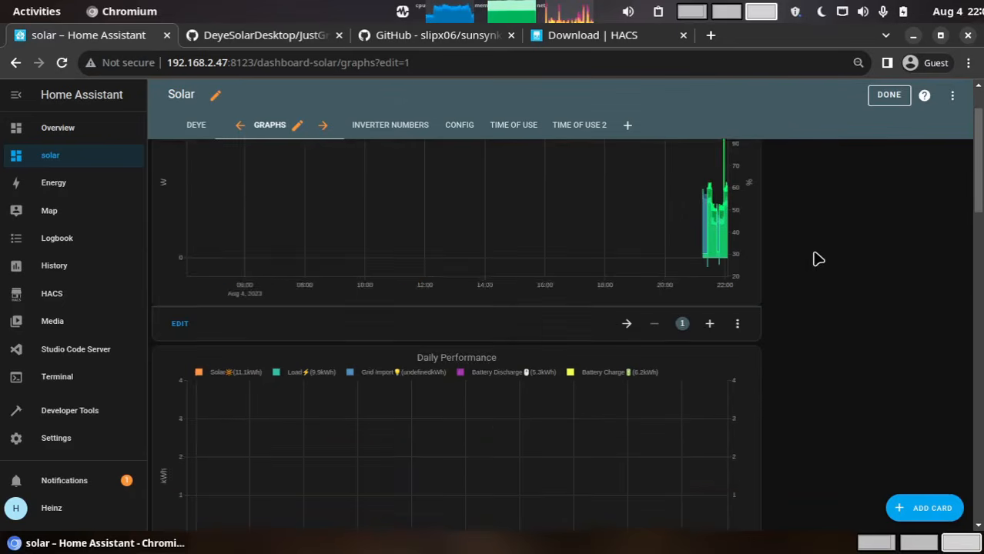
scroll(801, 253, "down", 6)
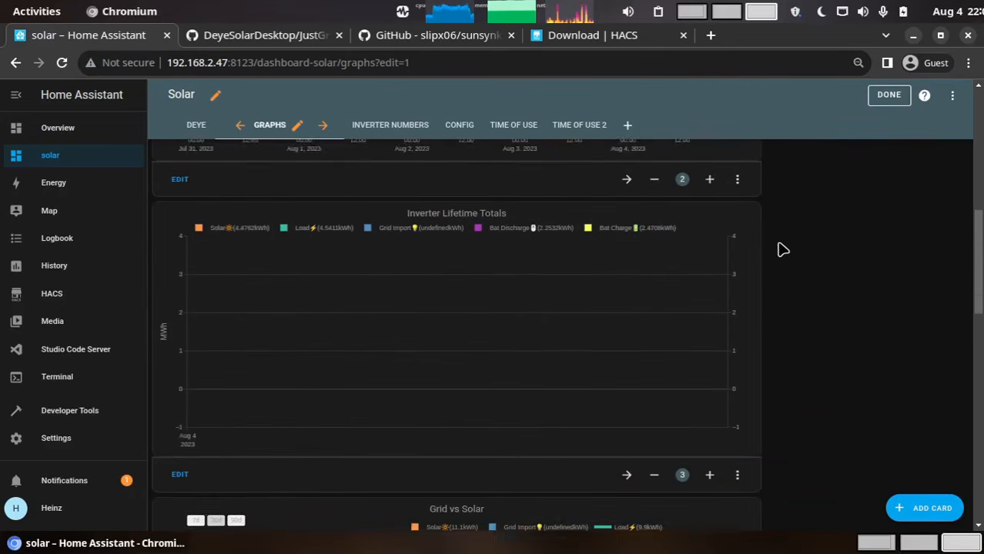
scroll(782, 249, "down", 12)
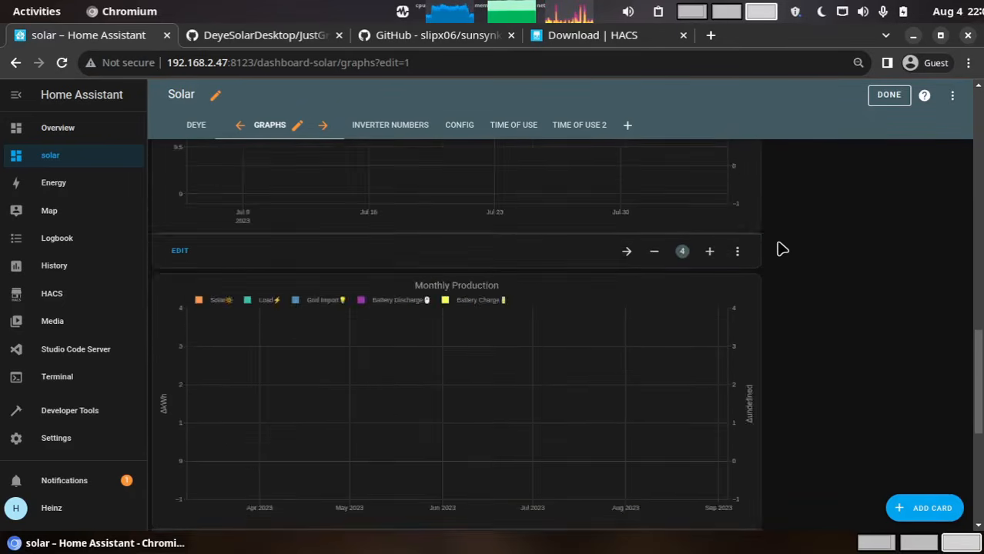
scroll(782, 250, "down", 5)
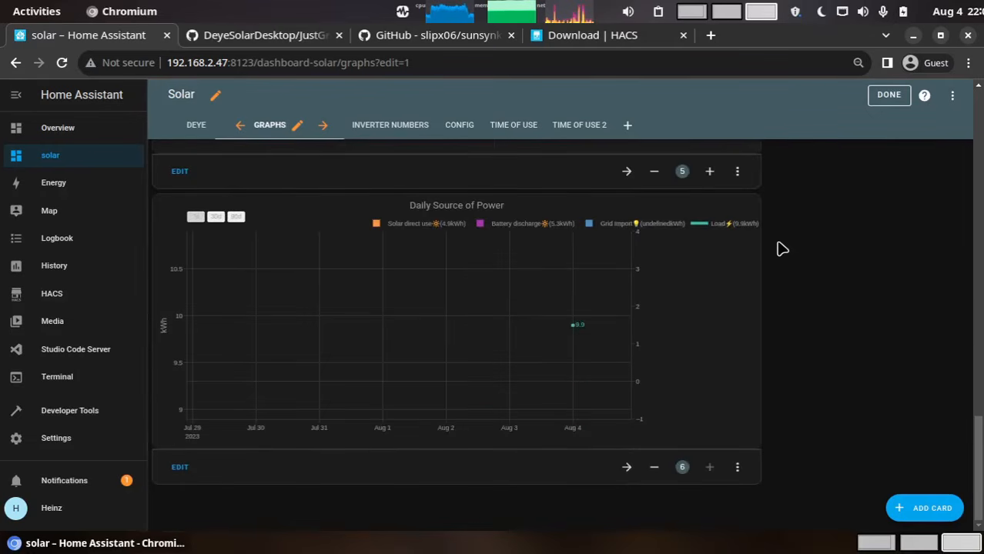
Review the Graphs view again, from the power and SOC chart through Monthly Production to Daily Source of Power
scroll(782, 249, "up", 20)
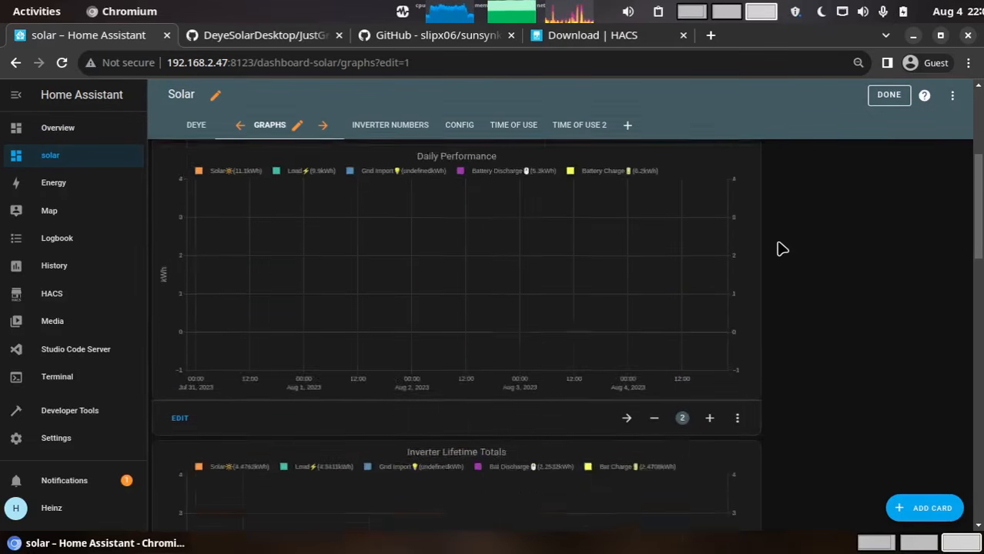
scroll(782, 249, "up", 3)
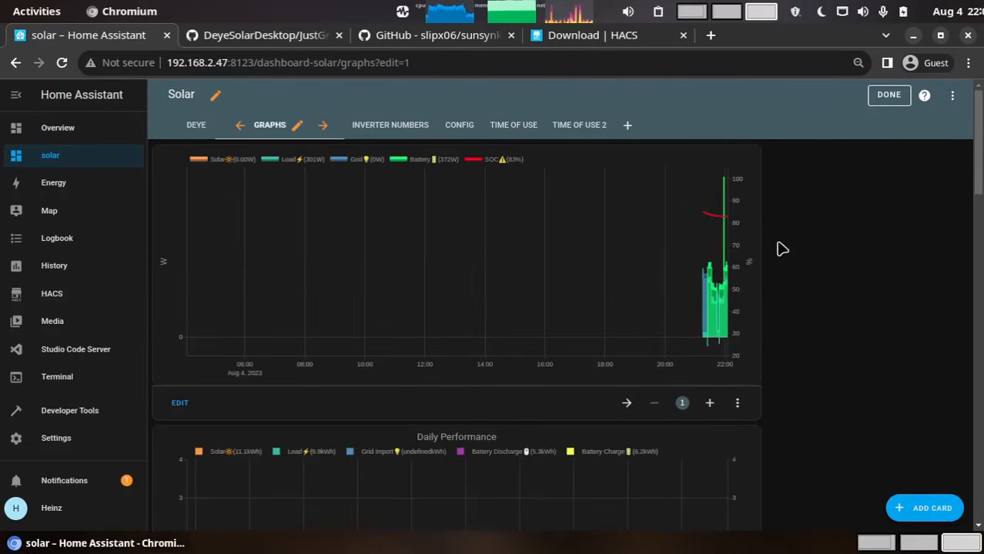
scroll(782, 249, "down", 20)
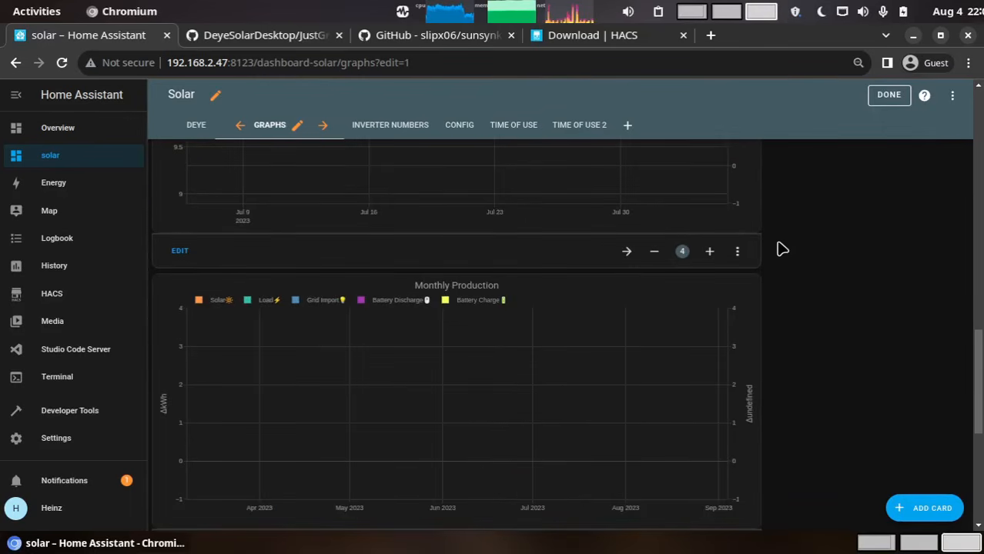
scroll(782, 248, "down", 4)
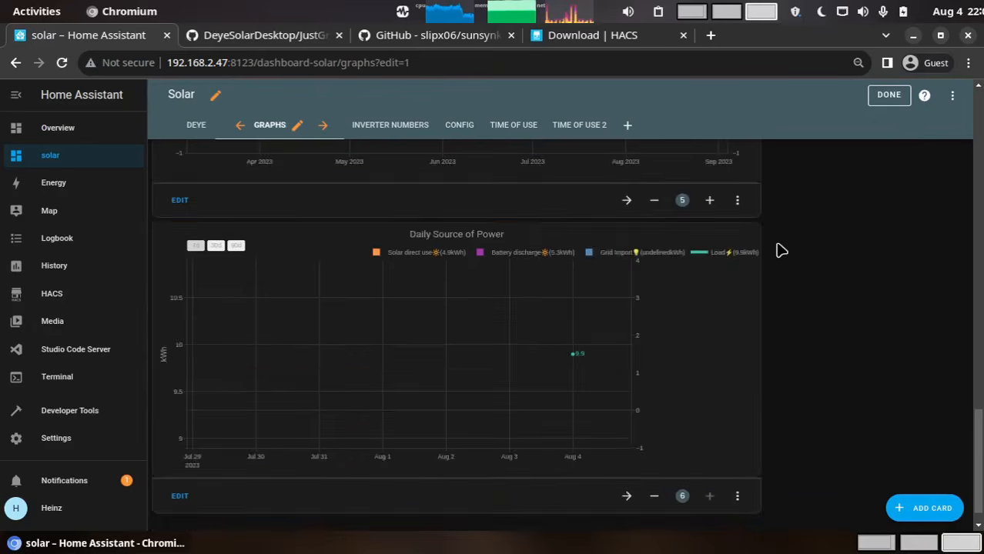
scroll(782, 249, "up", 3)
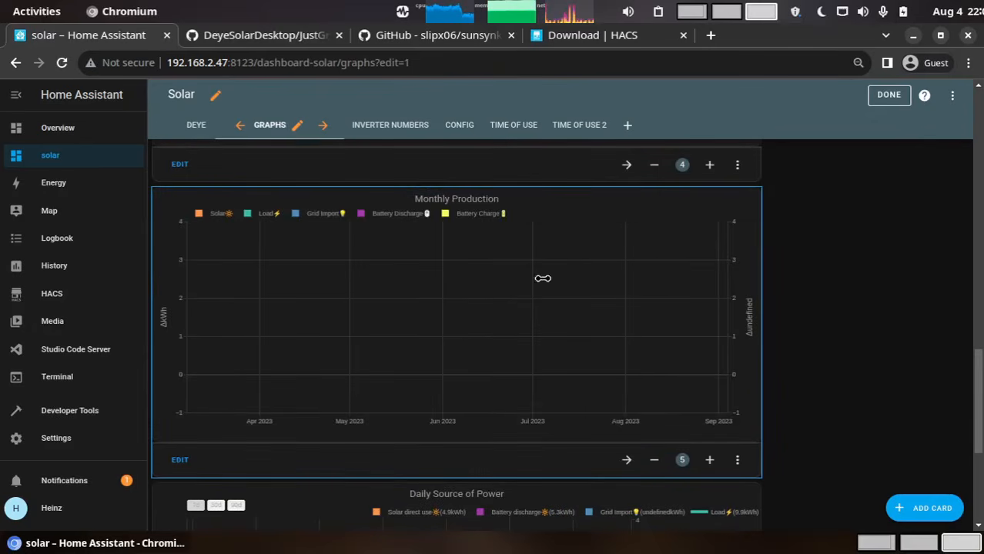
scroll(802, 286, "up", 3)
scroll(806, 288, "up", 10)
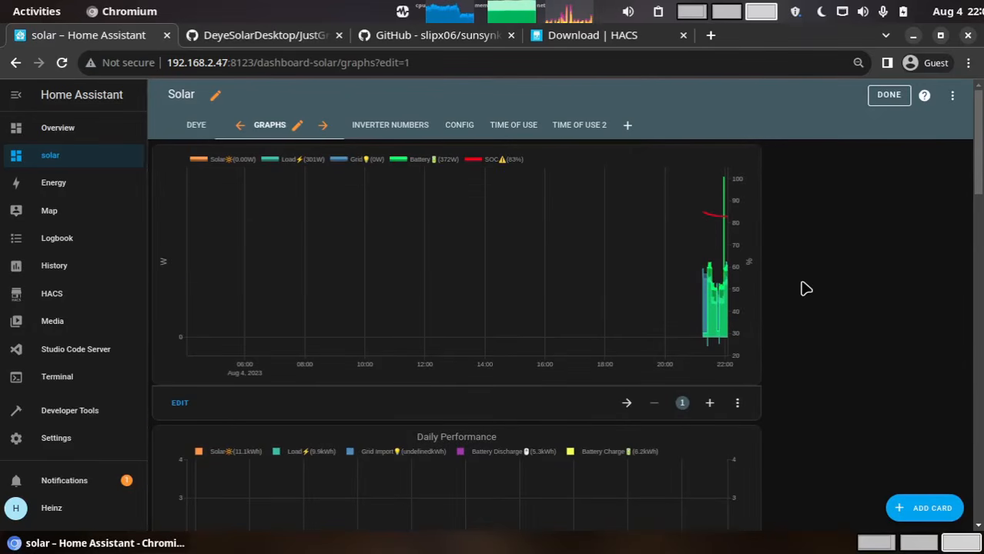
In the Inverter Numbers view's Grid card, change the unavailable entity to sensor.deyeinvertermaster_summary_day_grid_importbuy and save the card
left_click(376, 126)
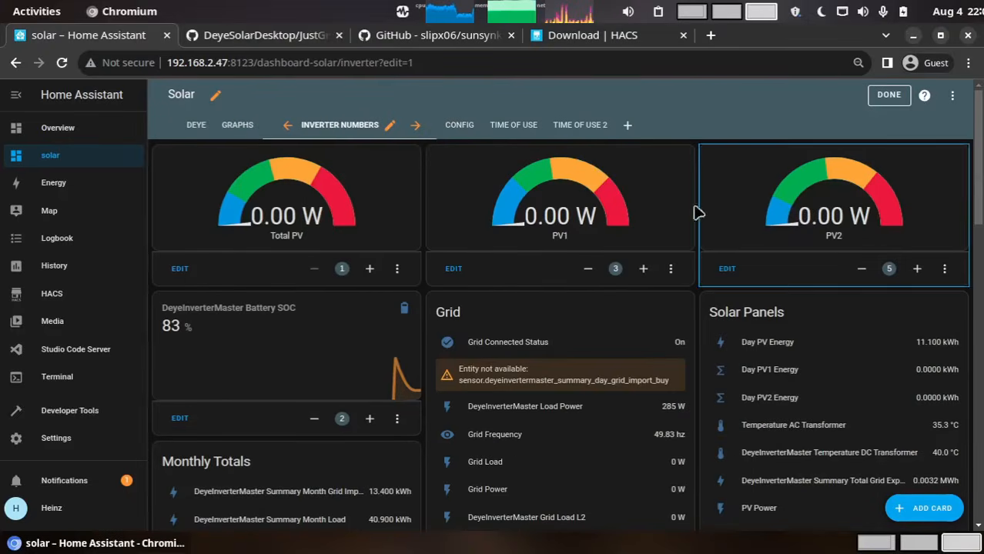
scroll(543, 324, "down", 4)
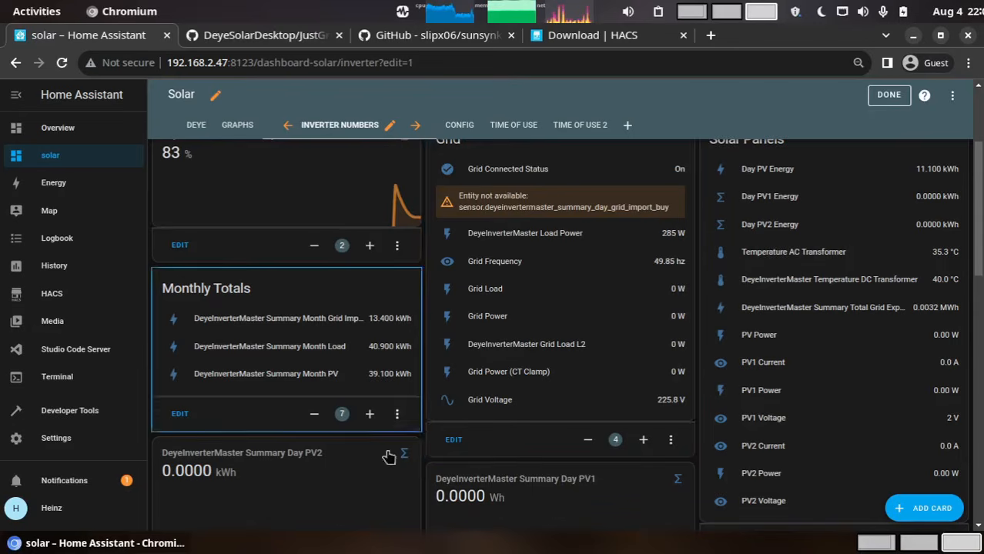
left_click(454, 441)
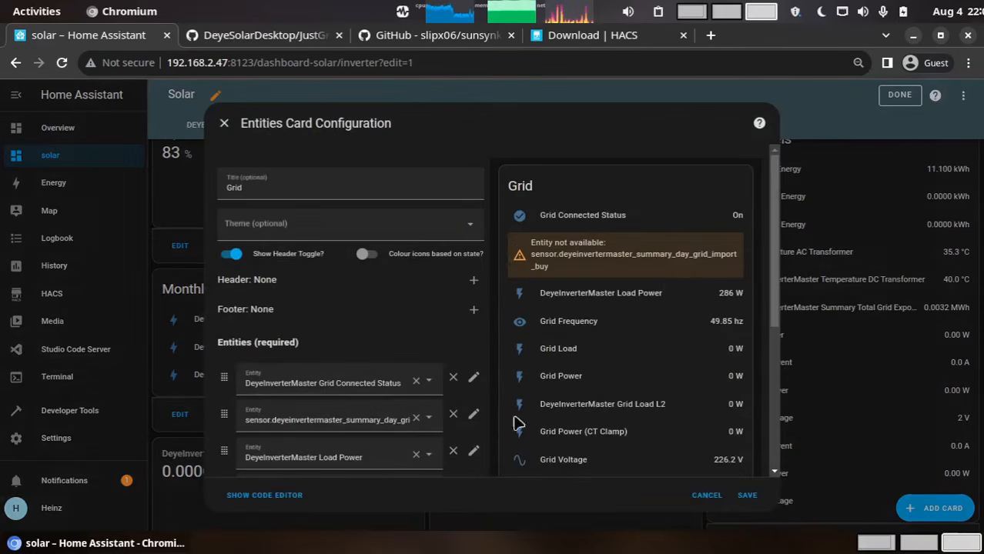
left_click(375, 420)
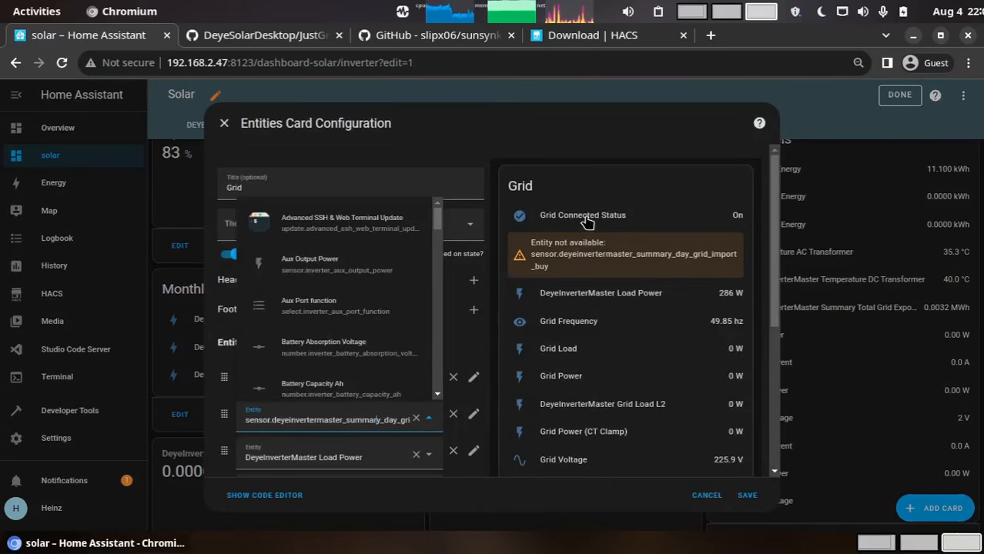
scroll(587, 222, "down", 1)
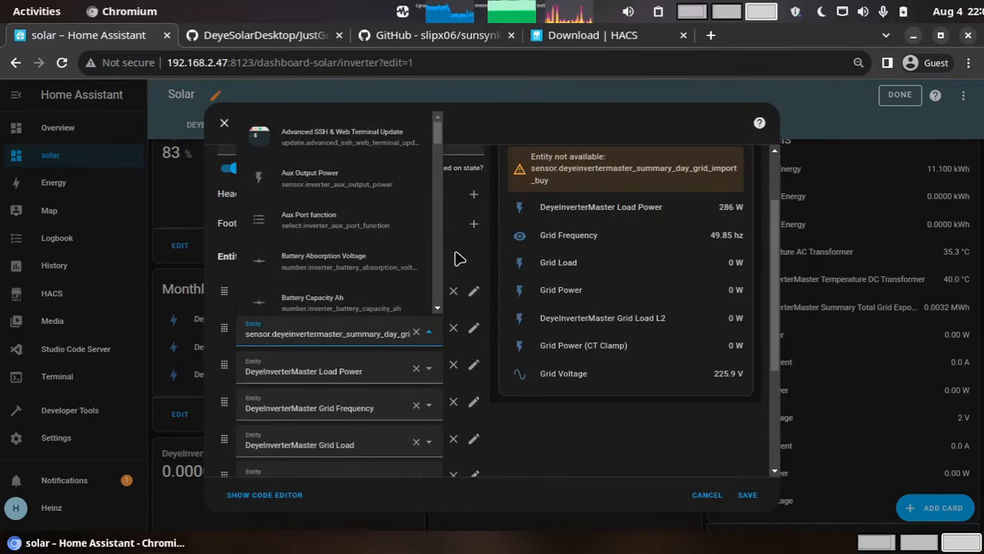
key("End")
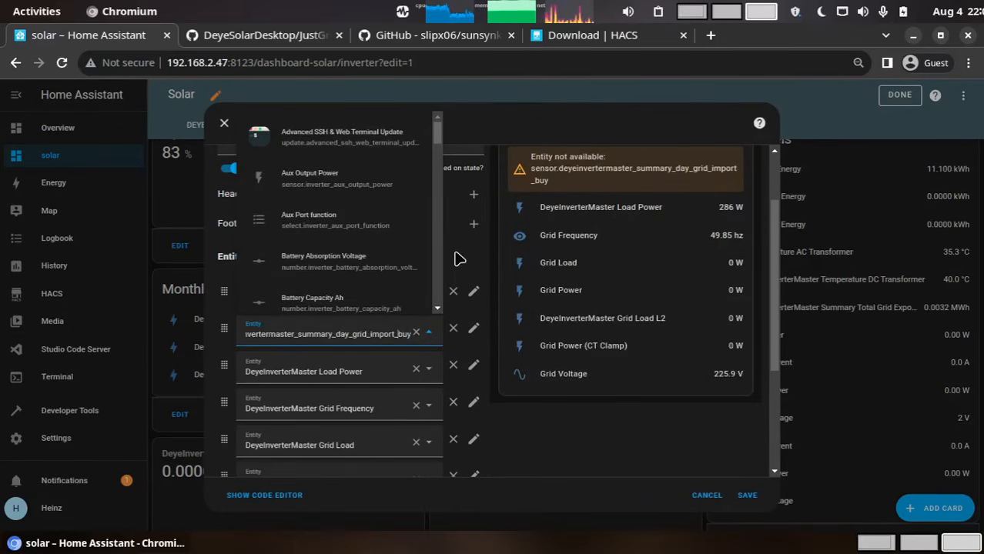
key("BackSpace")
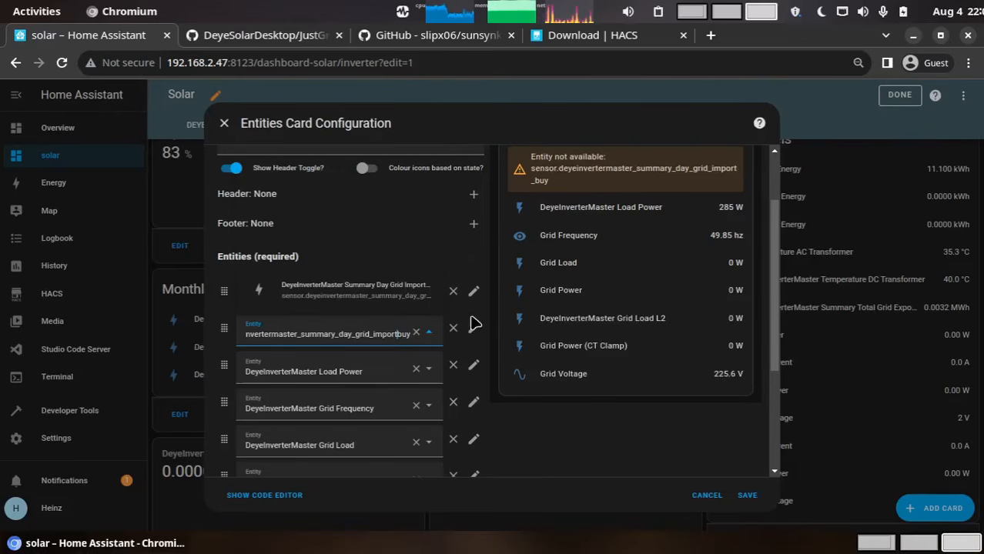
left_click(537, 429)
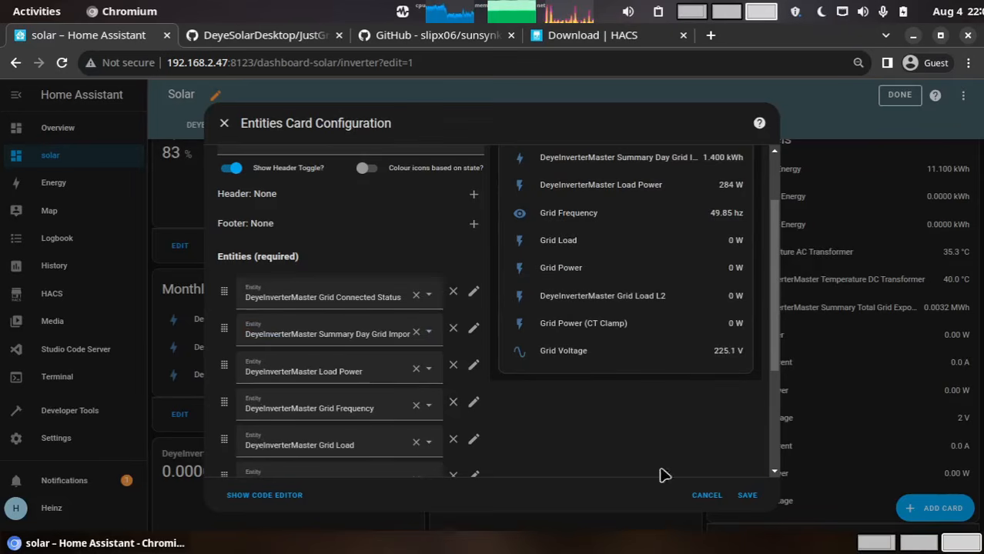
left_click(749, 500)
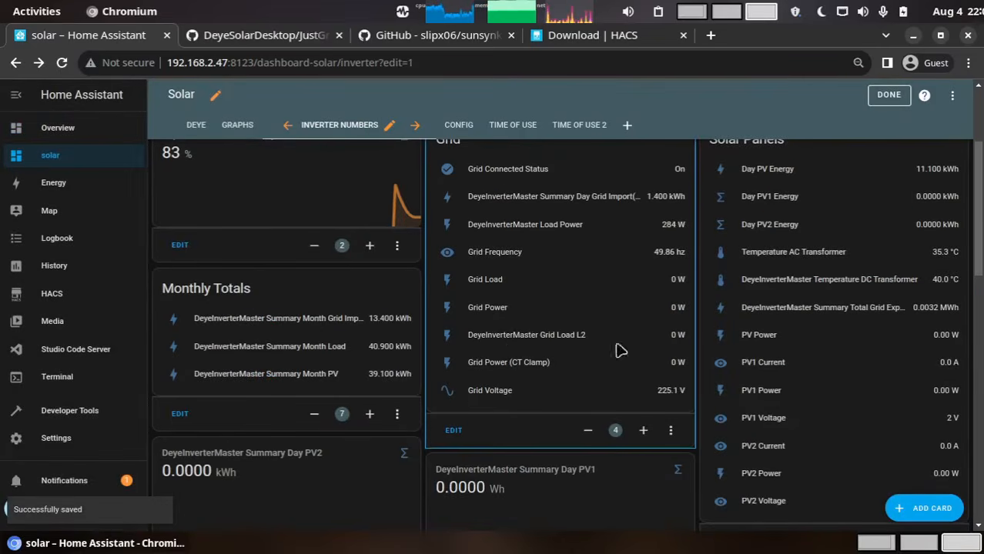
Check the remaining Inverter Numbers cards, including Battery, Inverter Lifetime Totals, Today totals and Month Totals, for unavailable entities
scroll(577, 358, "down", 10)
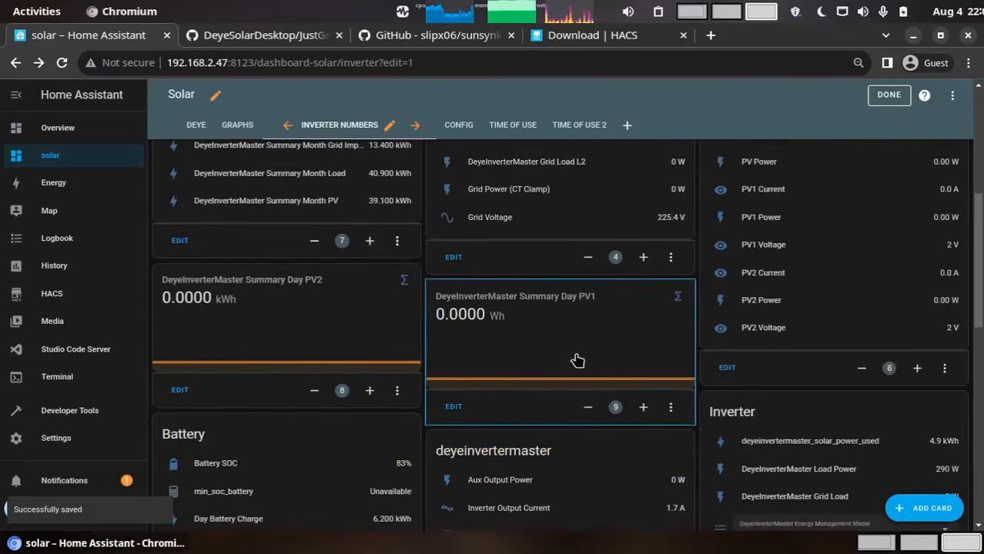
scroll(577, 359, "down", 5)
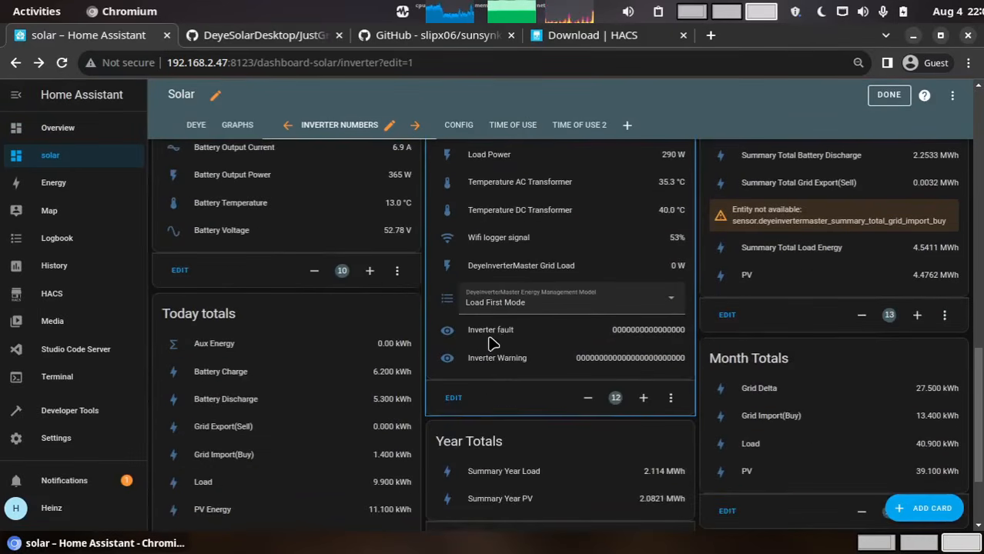
scroll(256, 318, "down", 2)
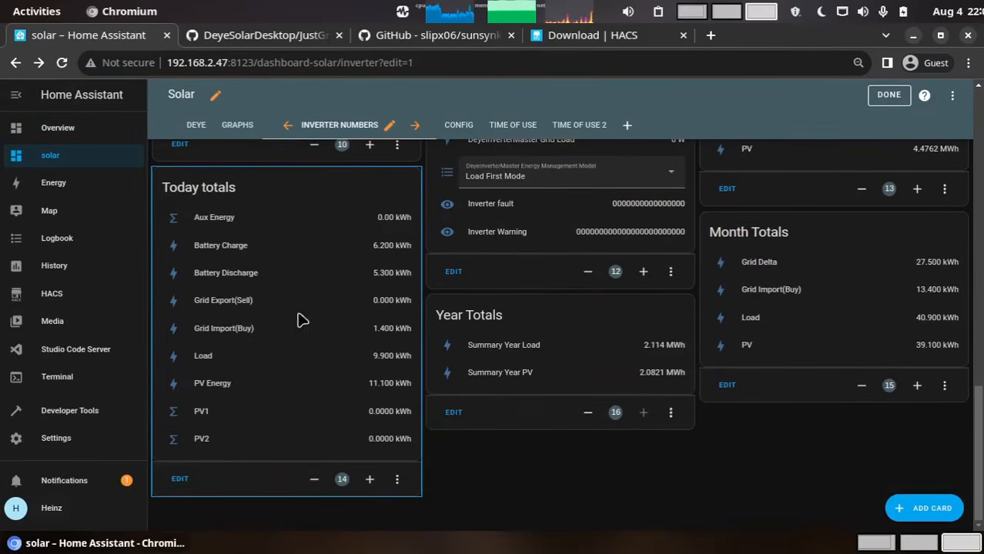
scroll(681, 352, "up", 1)
scroll(682, 352, "up", 15)
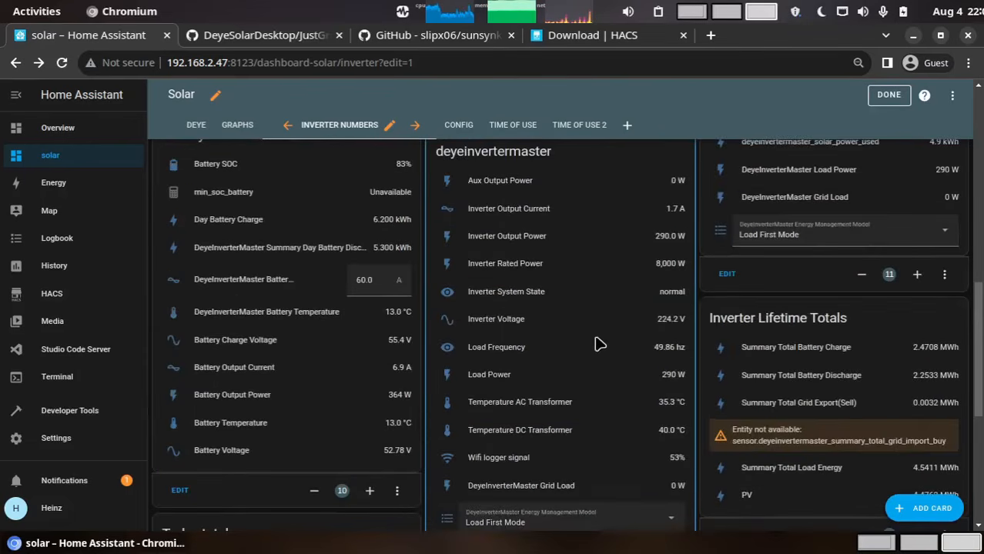
Return to the Deye view and inspect the Grid Connected Status history and logbook from the power flow card's grid symbol
left_click(457, 128)
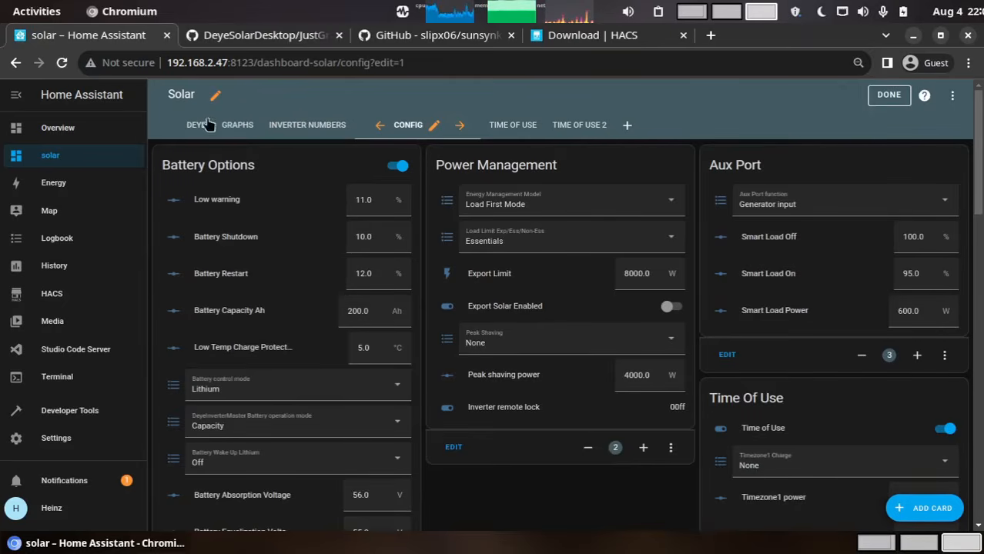
left_click(202, 125)
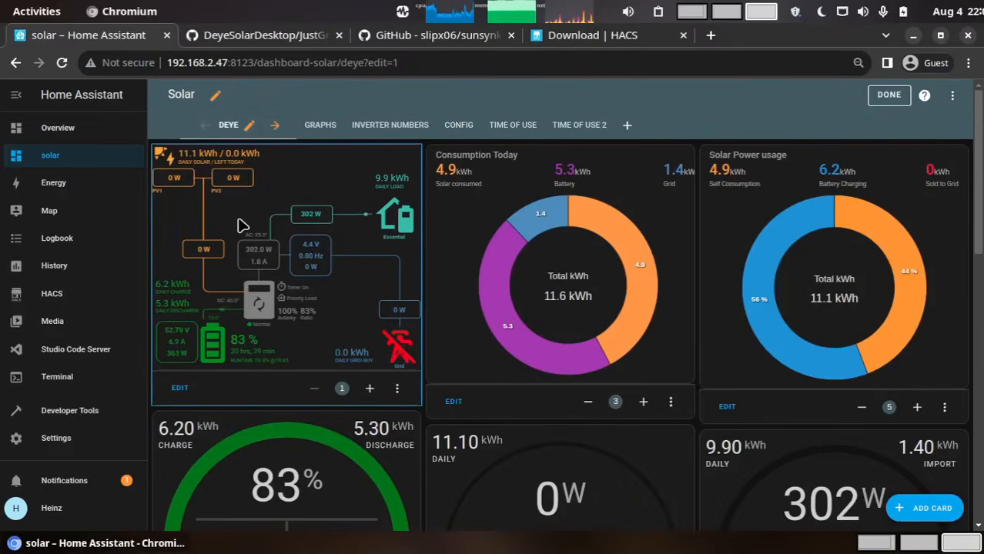
left_click(398, 351)
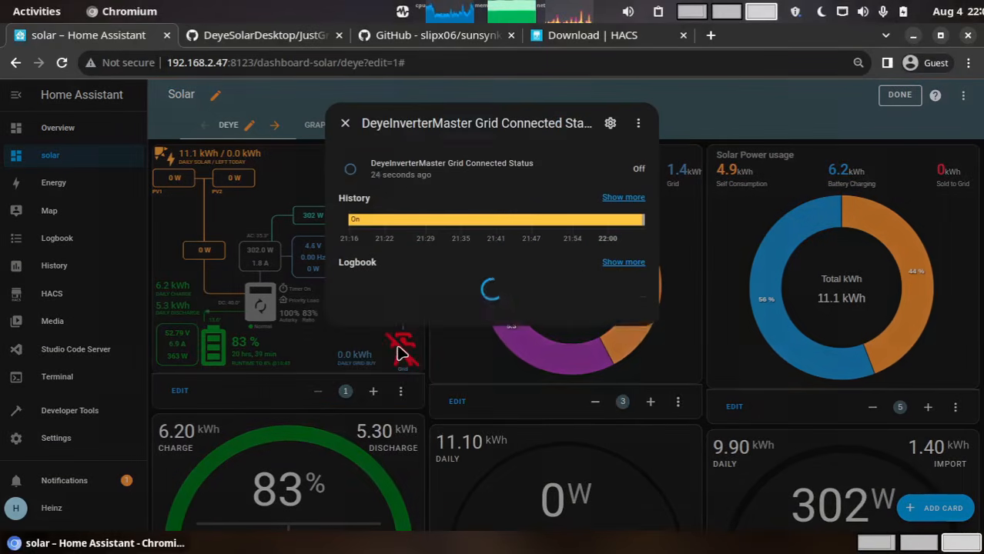
mouse_move(645, 229)
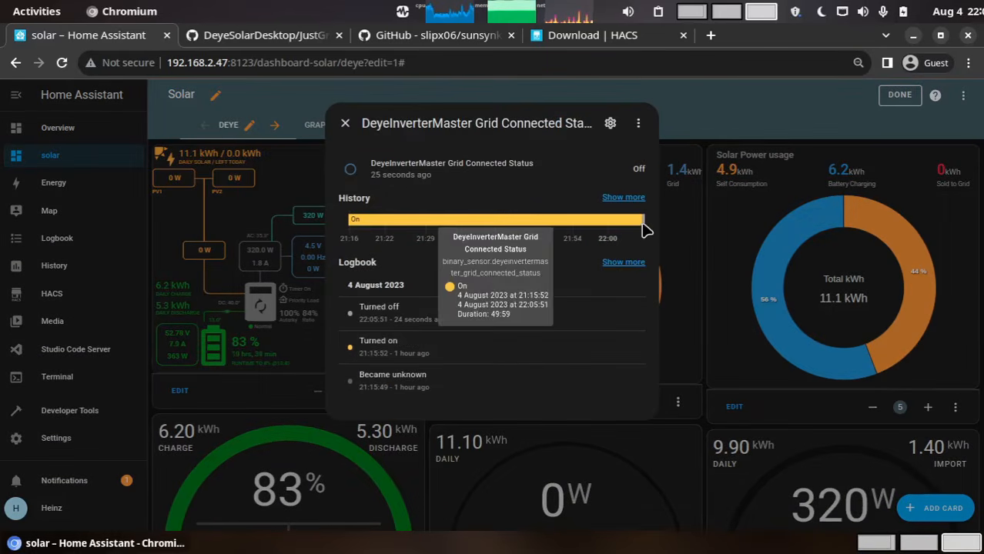
left_click(345, 124)
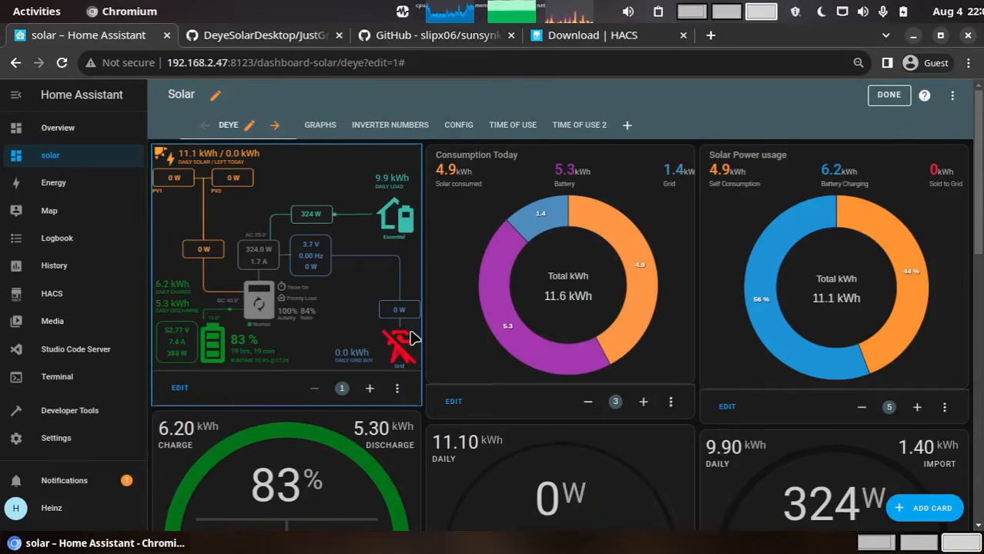
Open the Config view and review the Battery Options settings down to Battery Generator Charge Enabled
left_click(457, 126)
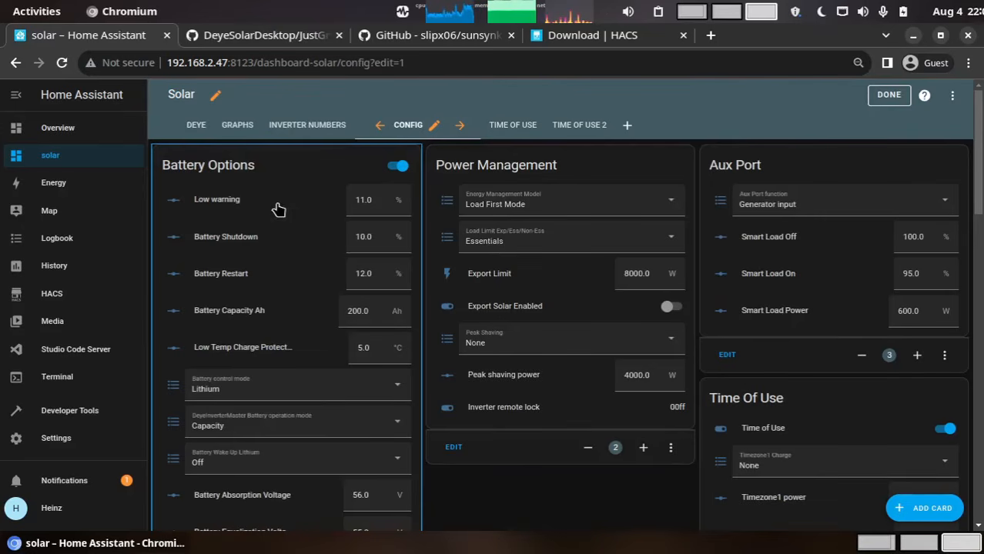
scroll(279, 210, "down", 3)
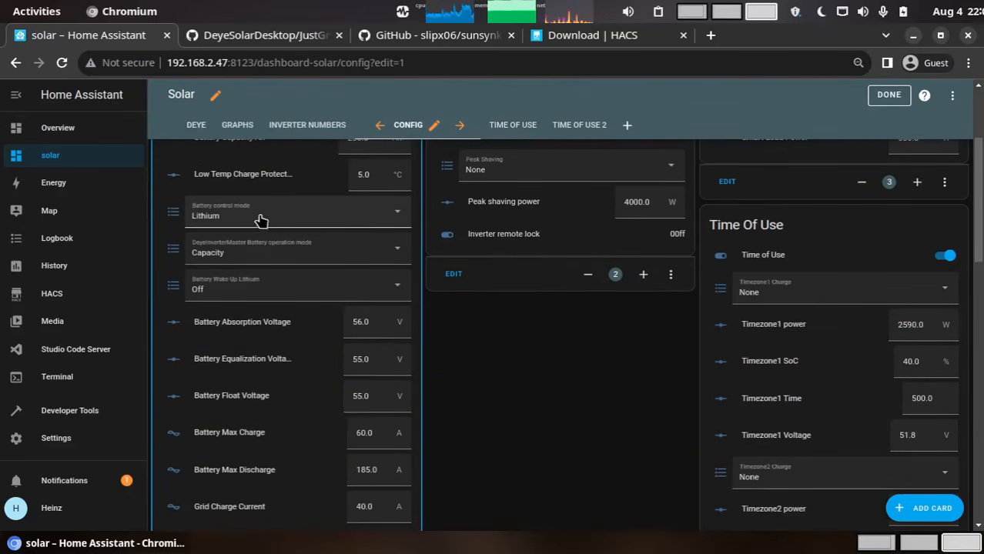
scroll(255, 369, "down", 3)
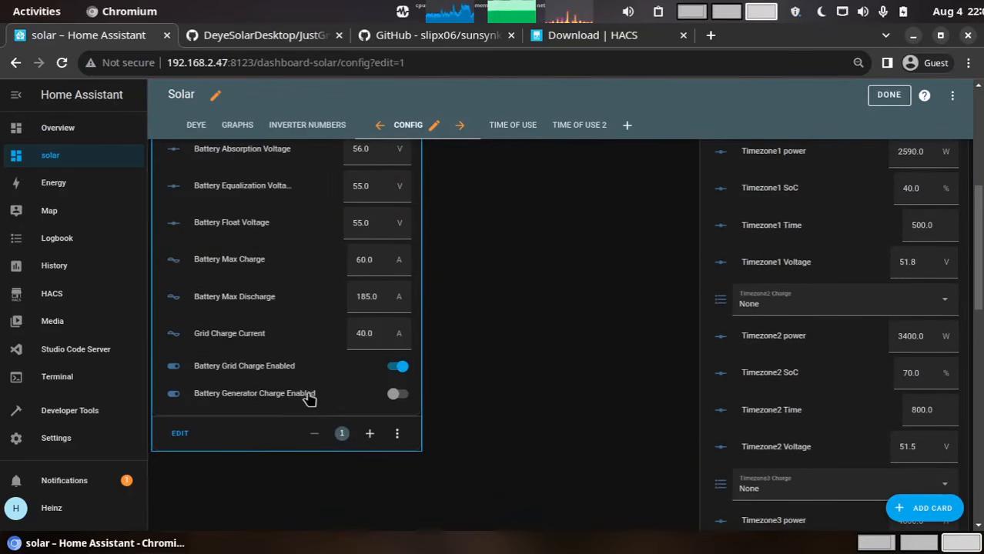
scroll(528, 384, "up", 6)
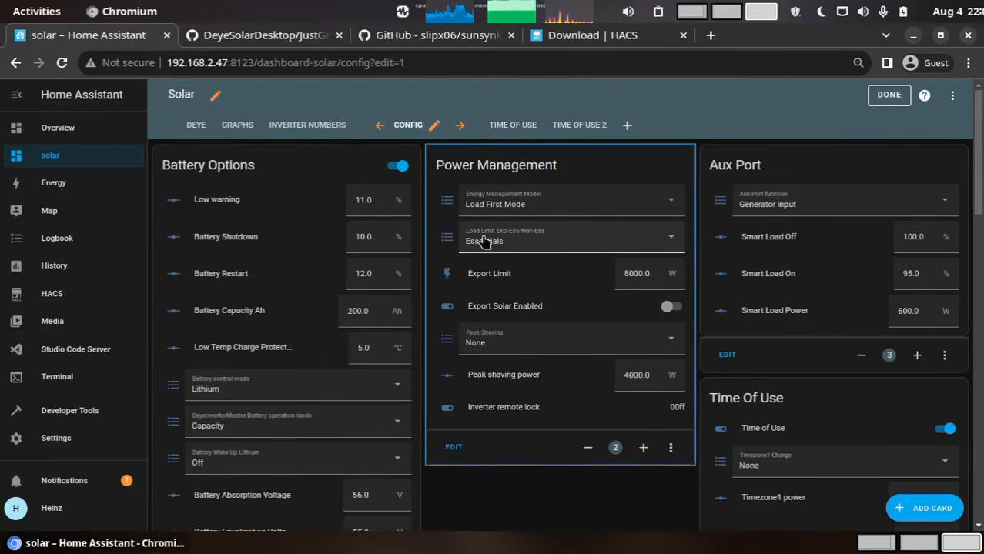
Examine the available Load Limit options under Power Management without choosing a different one
left_click(562, 248)
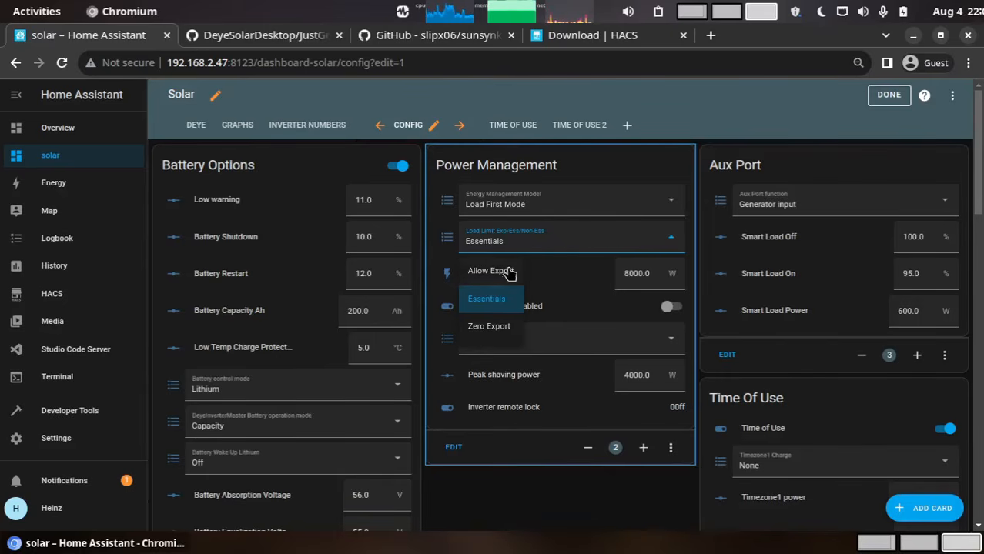
left_click(565, 272)
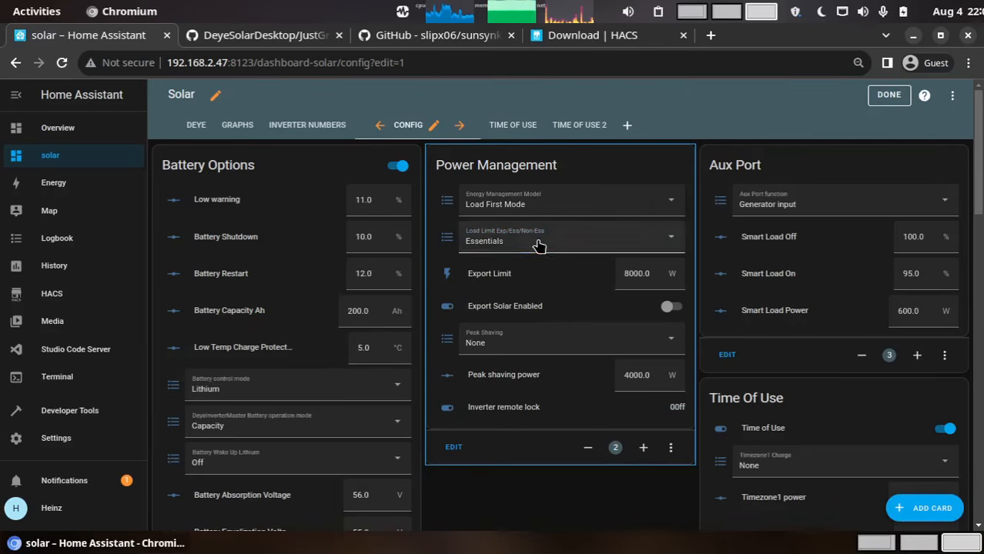
left_click(539, 242)
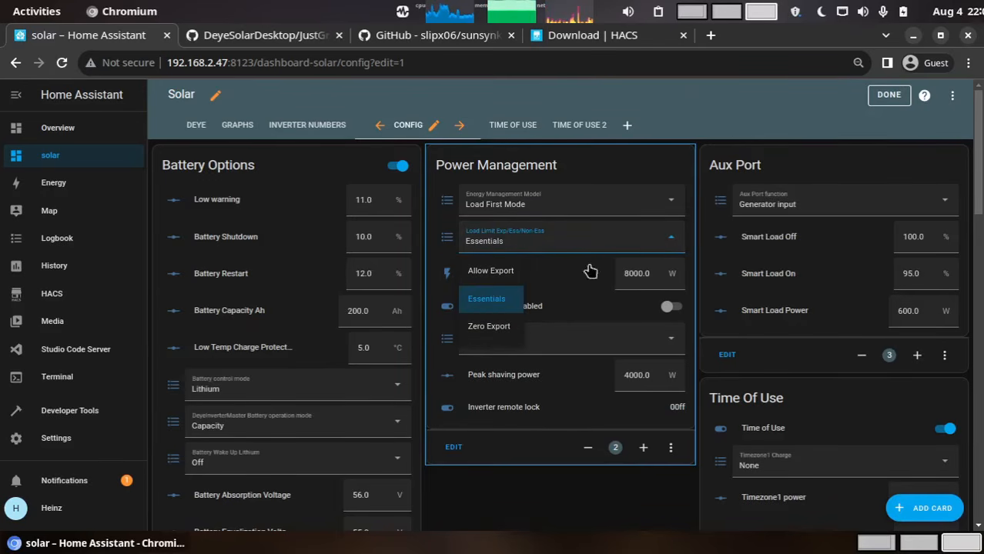
left_click(700, 114)
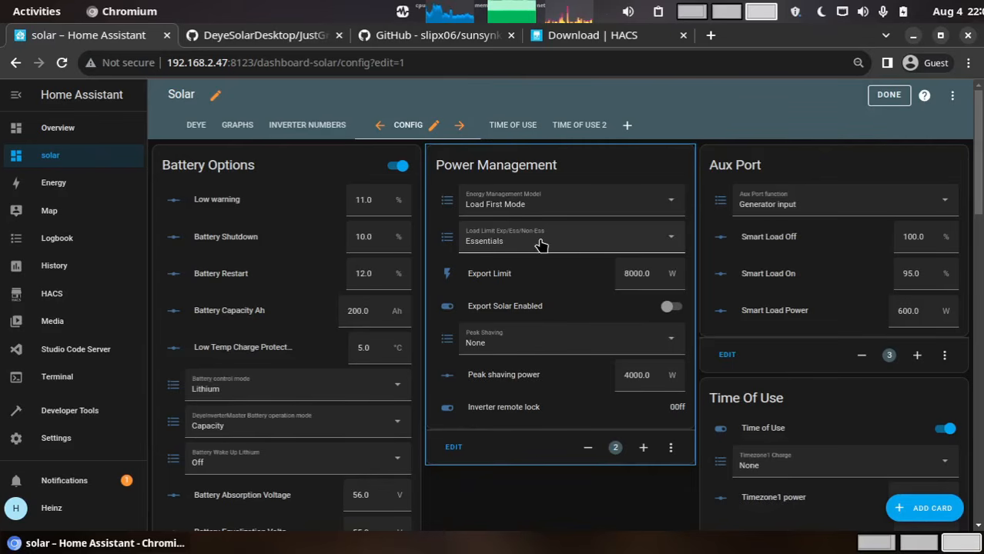
Review the inverter programs in the Time of Use view and open the Time of Use 2 view
left_click(513, 126)
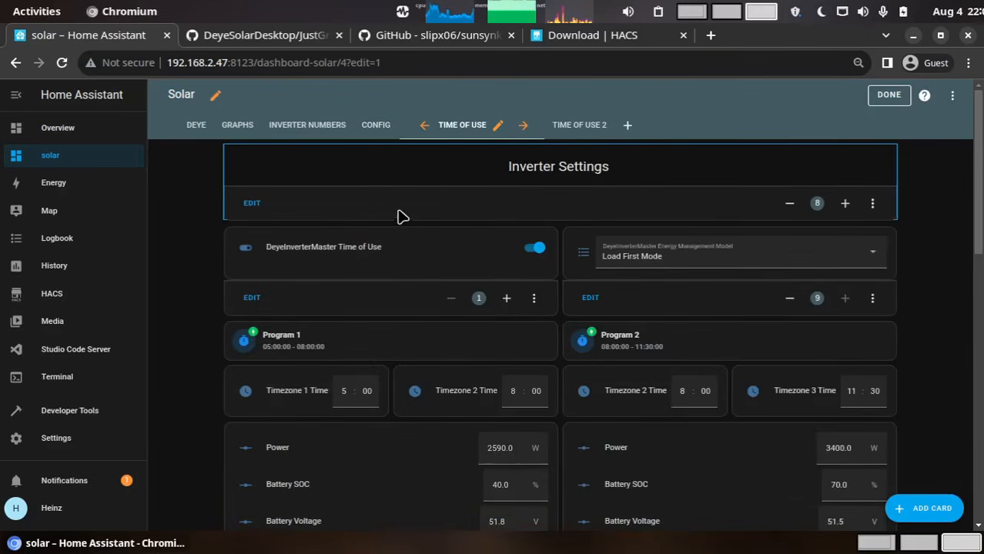
scroll(431, 254, "down", 3)
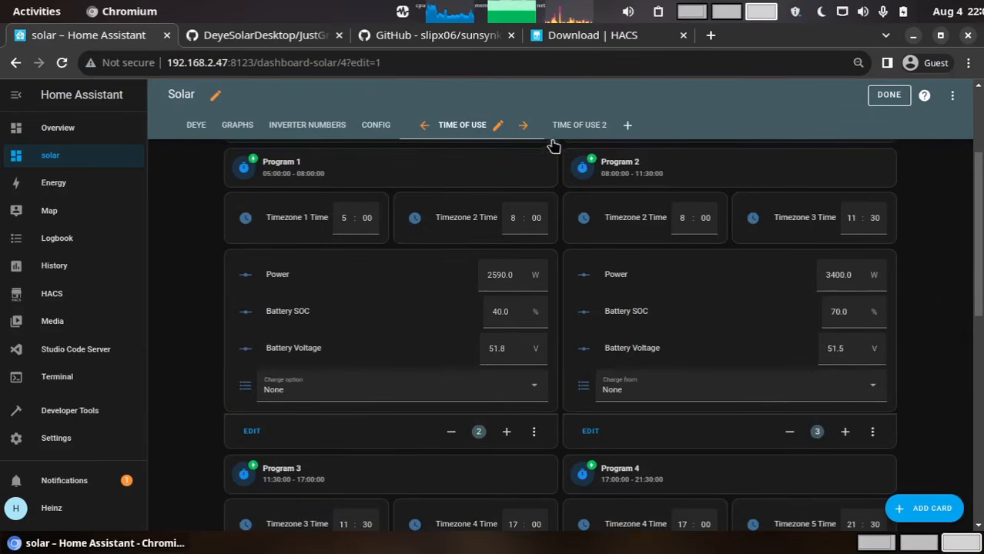
left_click(579, 125)
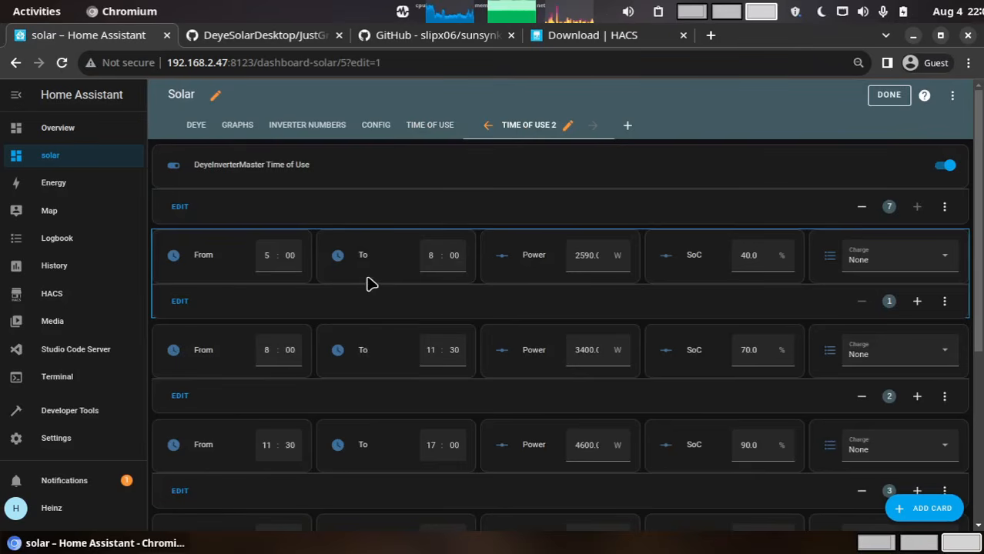
Set the first time slot's end to 8:30 and power to 2600 W, and view its charge options without choosing a different one
key("ctrl+minus")
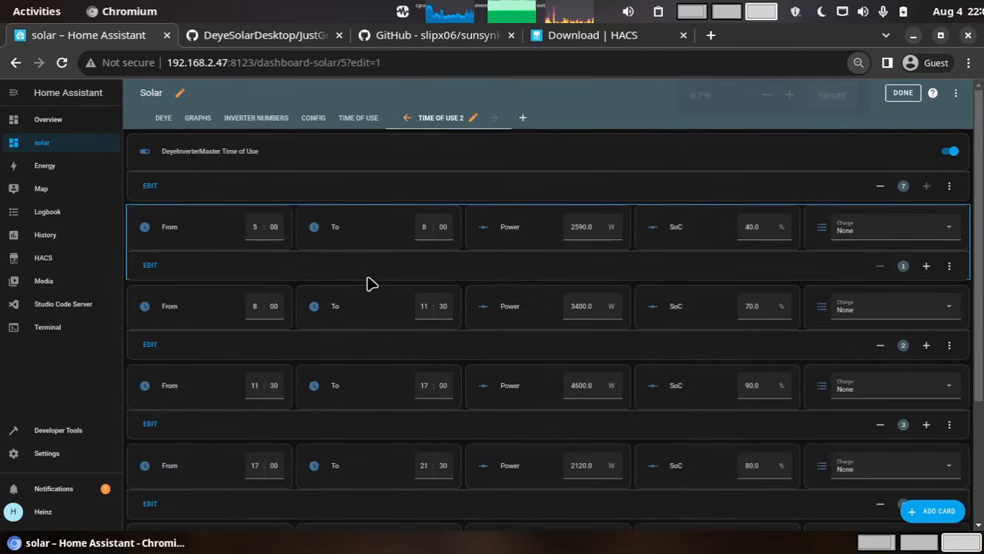
key("ctrl+plus")
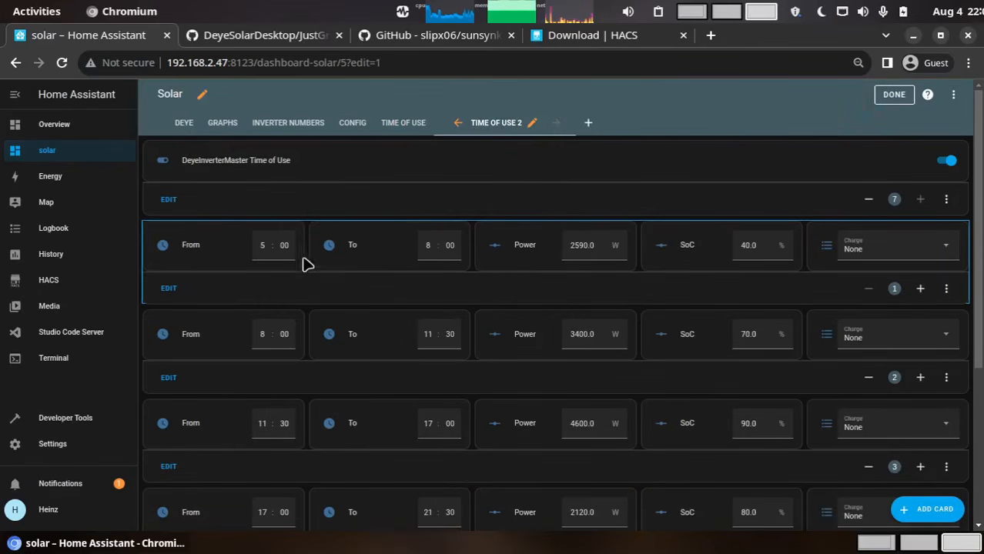
left_click(435, 244)
key("BackSpace")
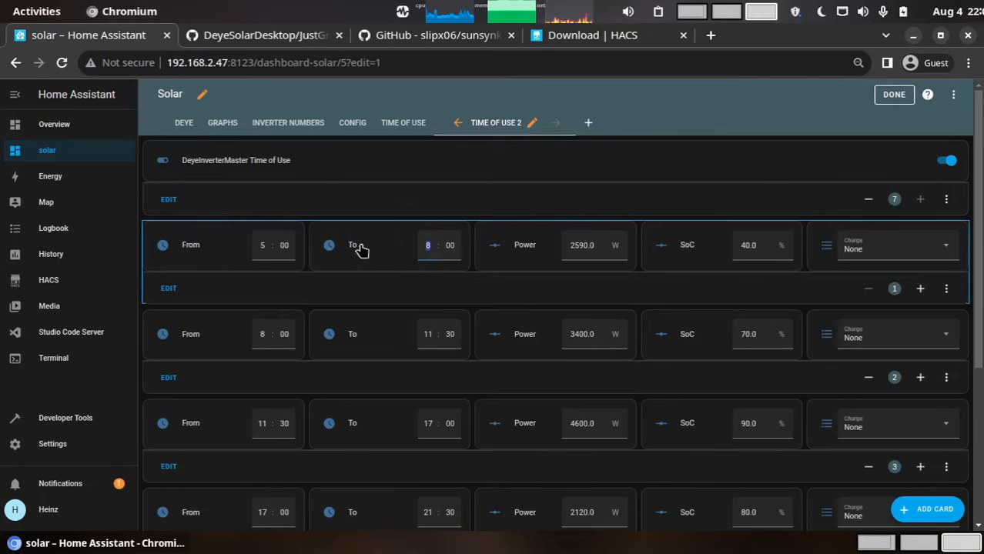
left_click(451, 246)
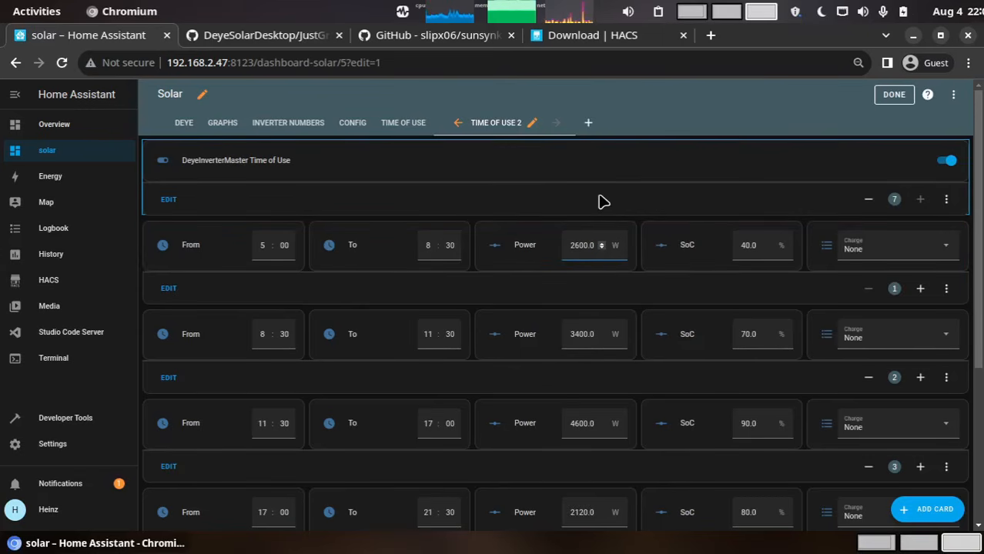
left_click(947, 251)
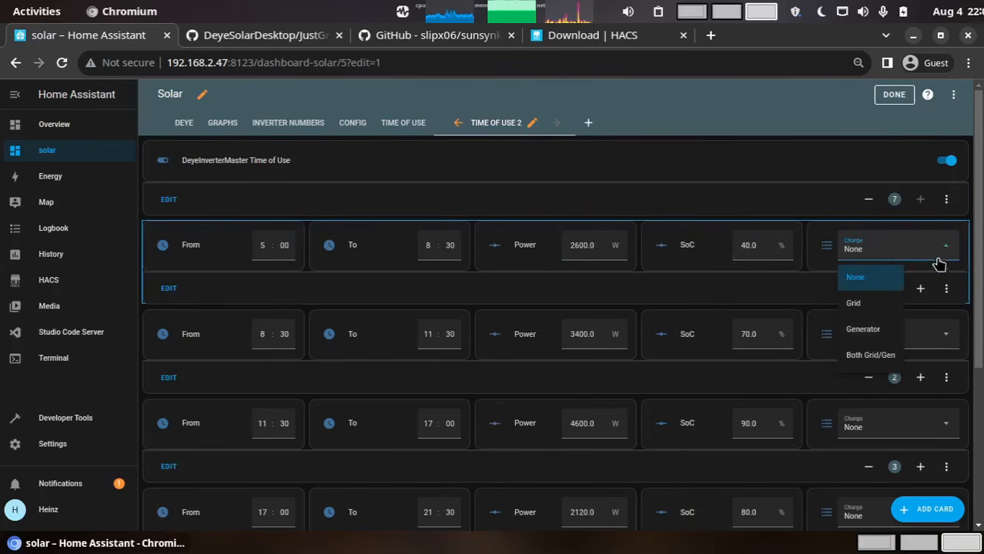
left_click(813, 199)
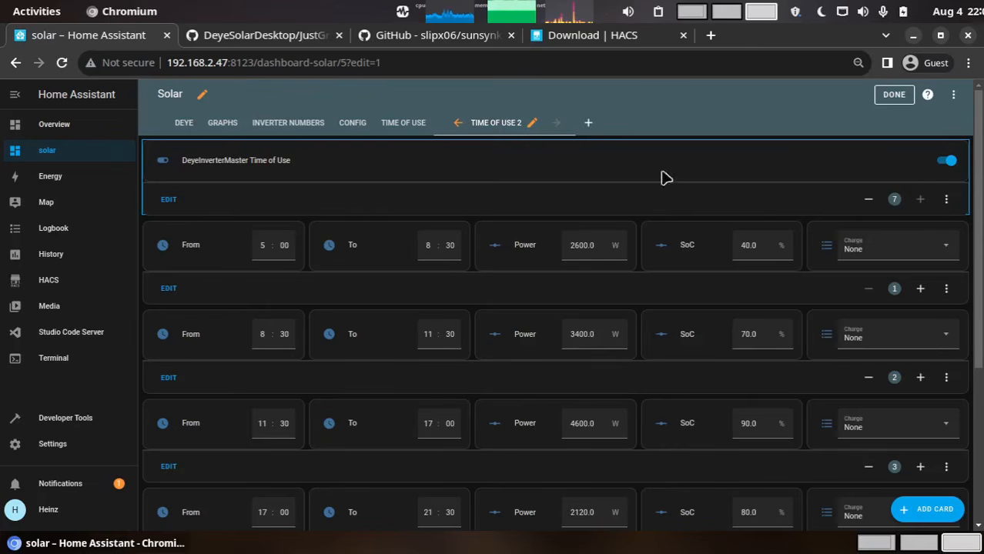
Check the times, power, battery and charge settings of Programs 1 to 6 in the Time of Use view
left_click(402, 123)
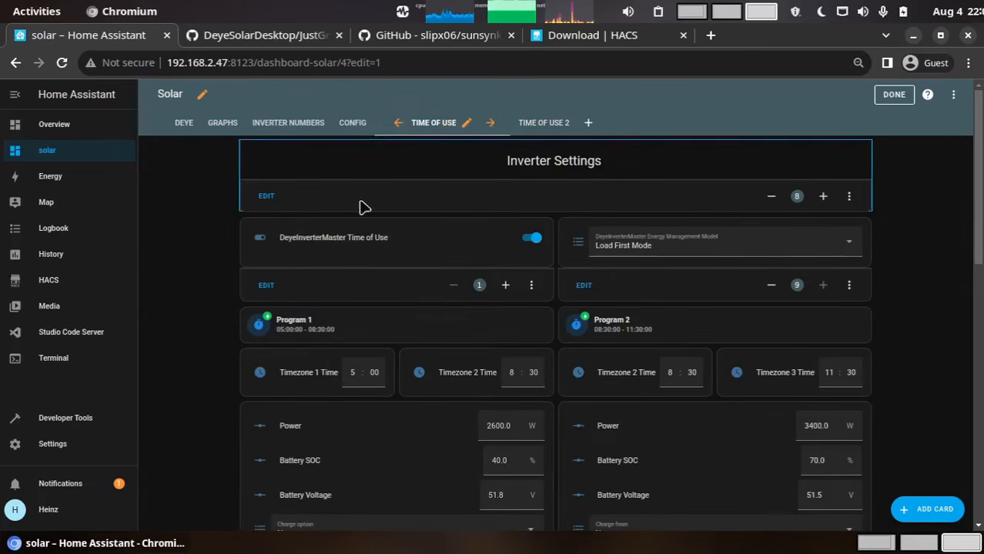
scroll(570, 315, "down", 3)
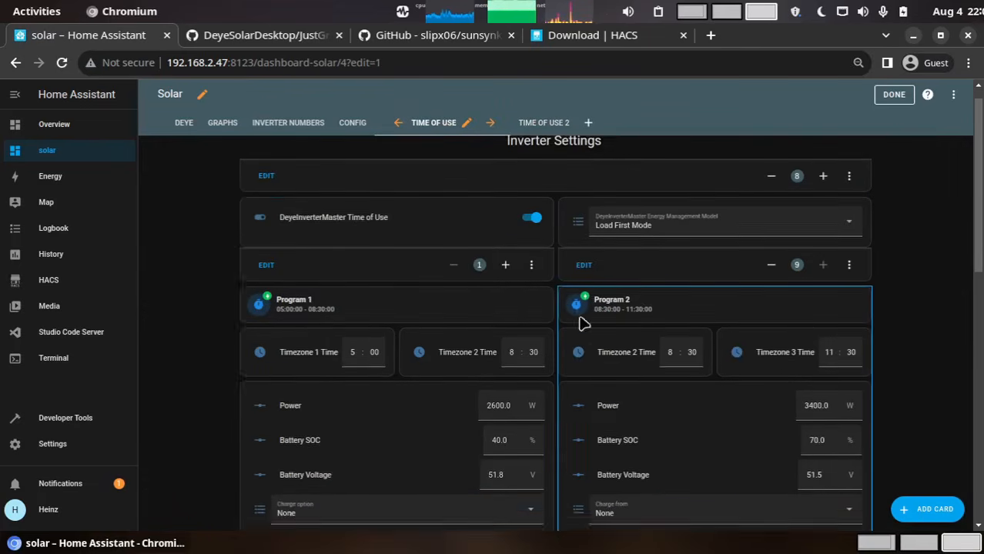
scroll(575, 264, "up", 1)
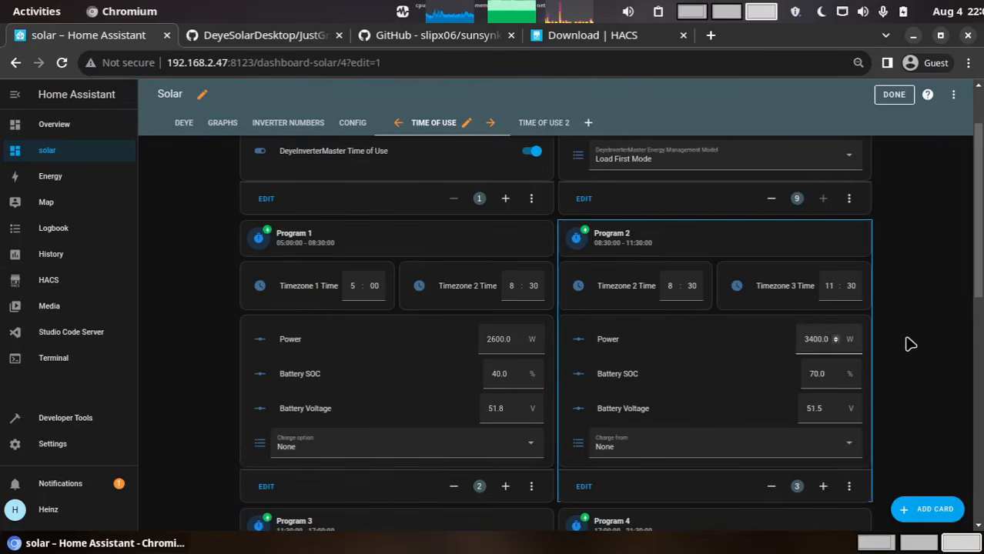
scroll(908, 344, "down", 2)
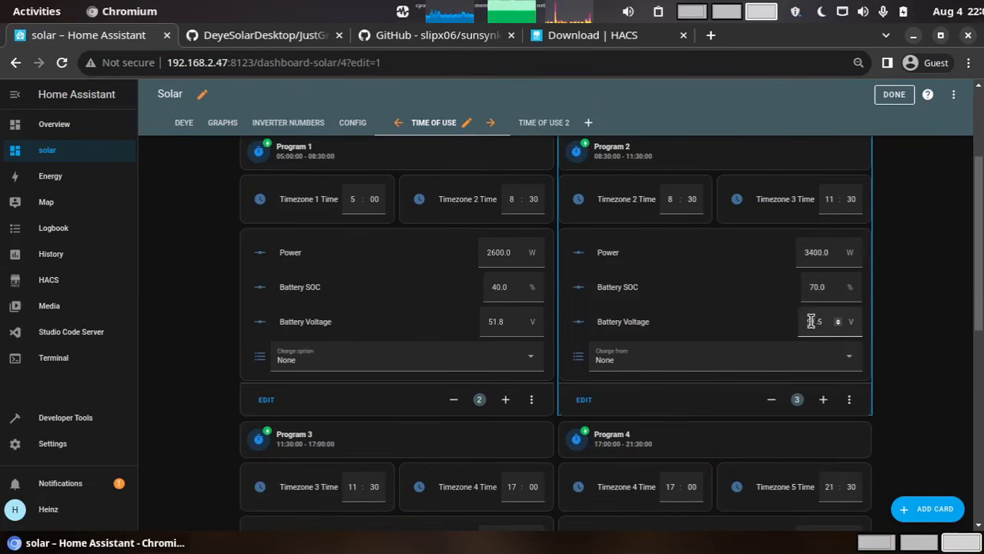
scroll(698, 306, "down", 4)
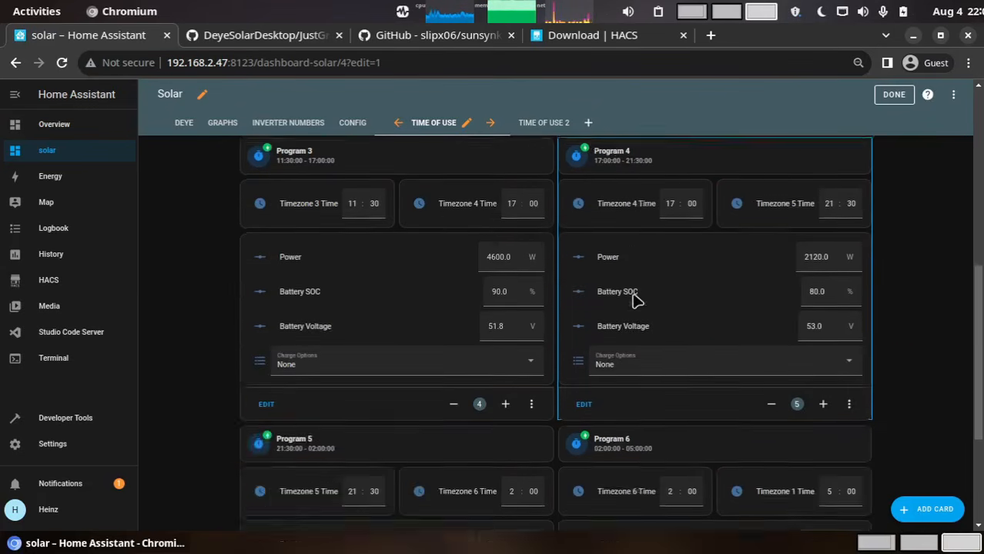
scroll(616, 306, "down", 2)
scroll(604, 350, "down", 1)
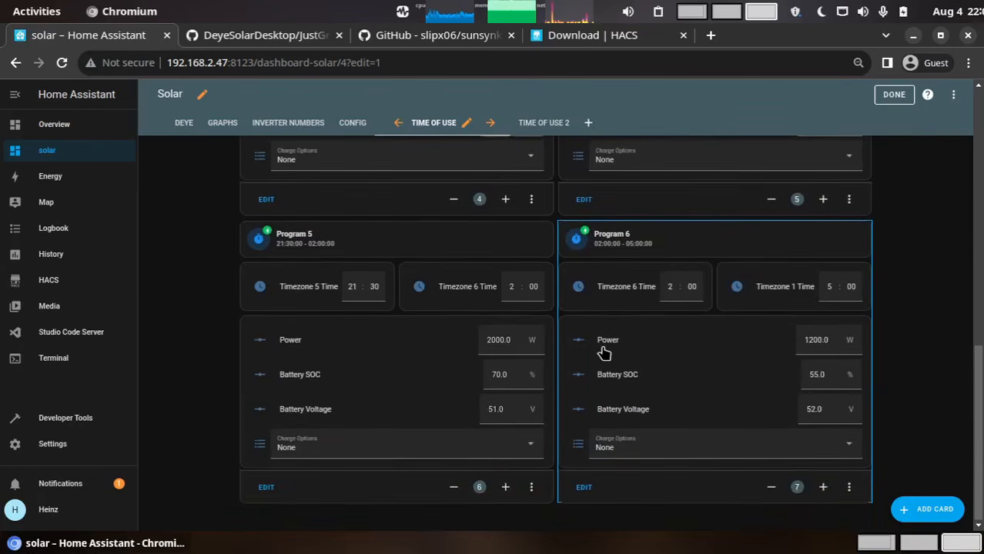
scroll(605, 351, "up", 8)
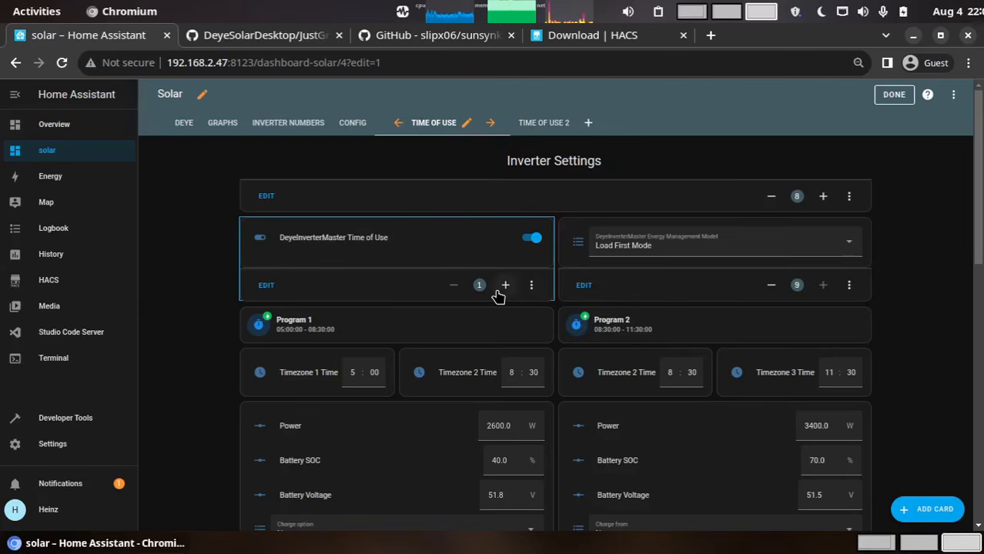
Review the Deye view down to the System Timer Settings table and finish editing the dashboard
left_click(183, 124)
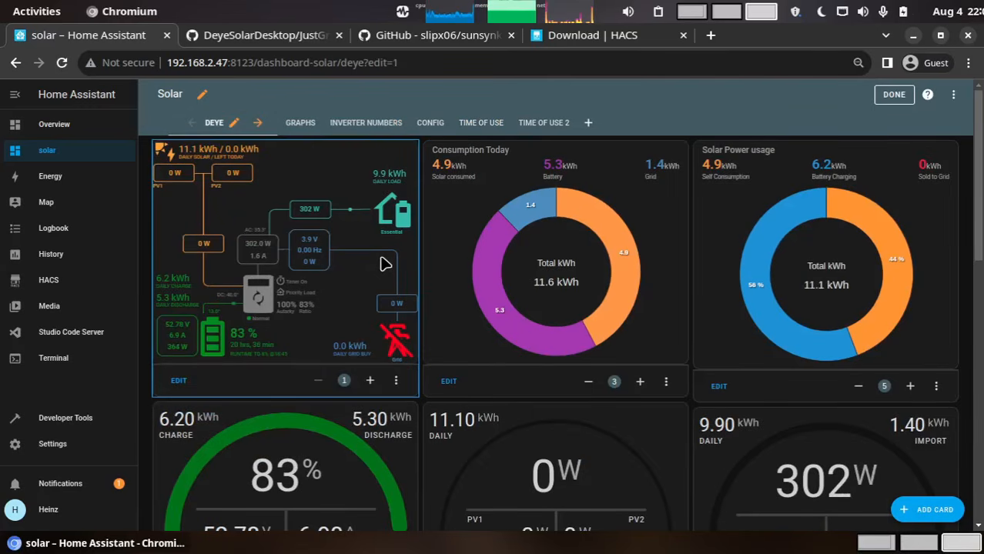
scroll(688, 342, "down", 3)
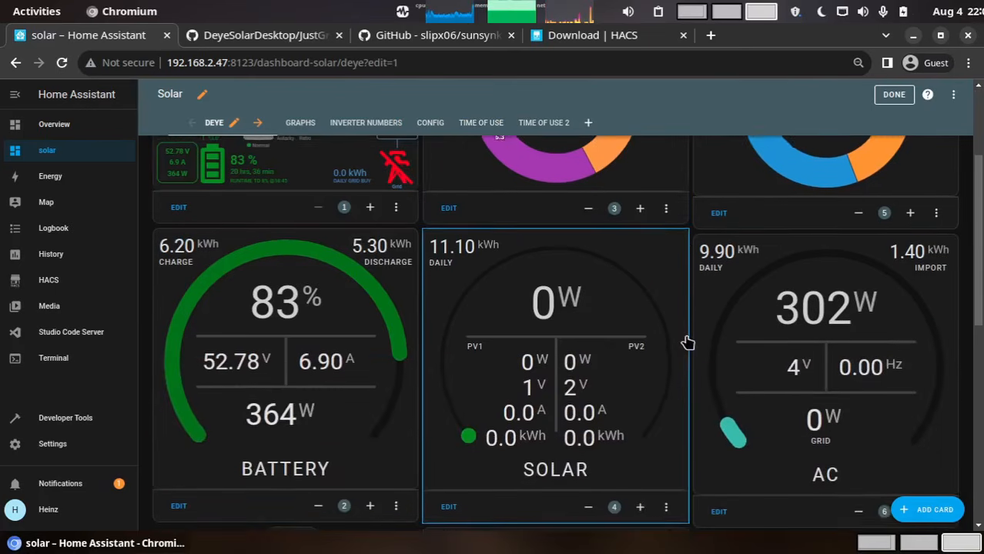
scroll(688, 343, "down", 4)
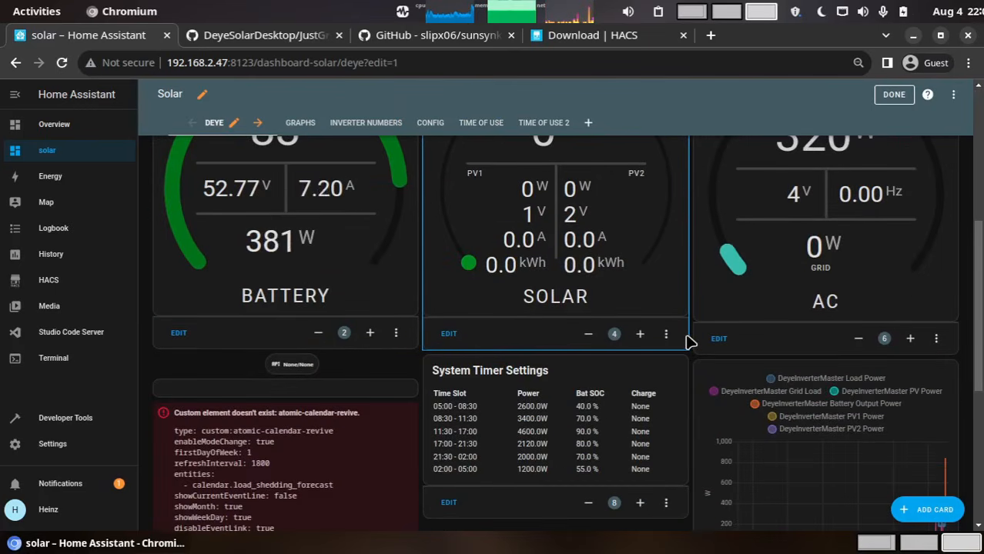
scroll(687, 343, "up", 5)
scroll(687, 343, "up", 2)
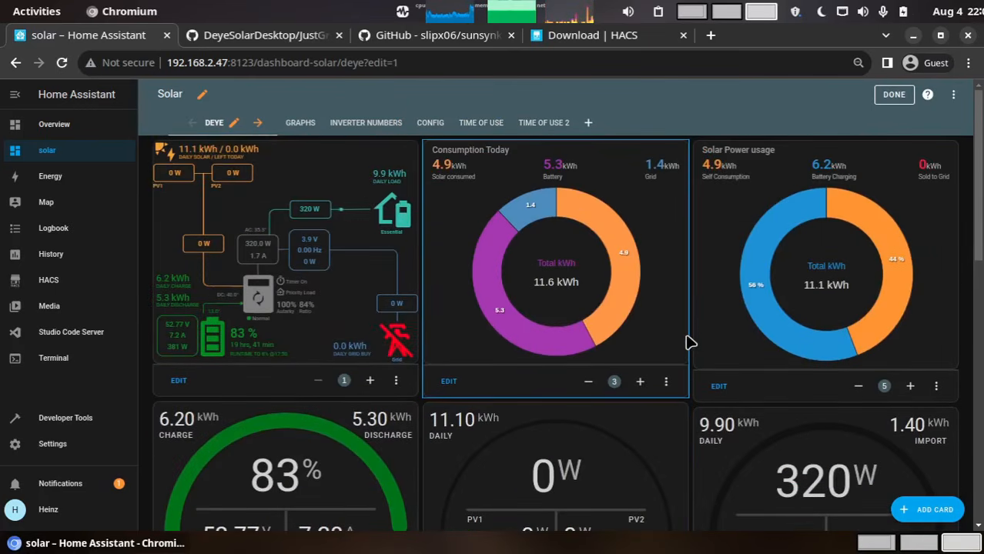
left_click(893, 95)
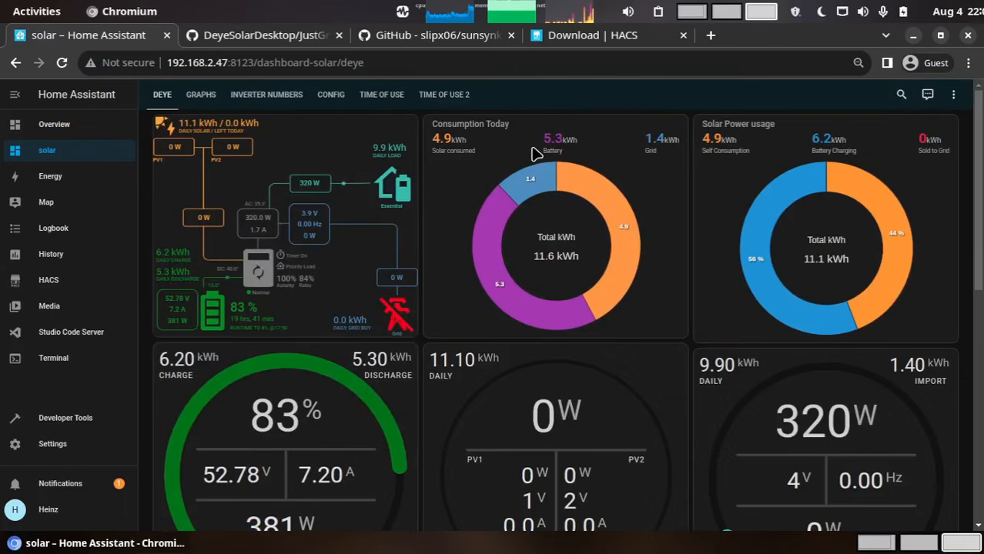